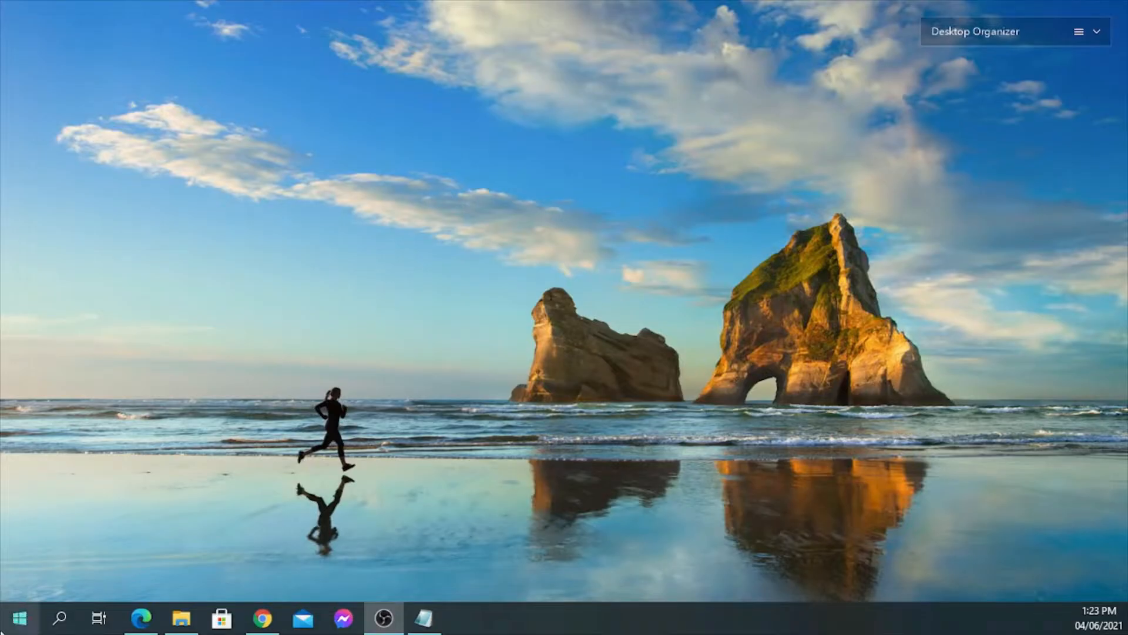
- Search for "video", open the Video editor app and look through the existing video projects
click(61, 619)
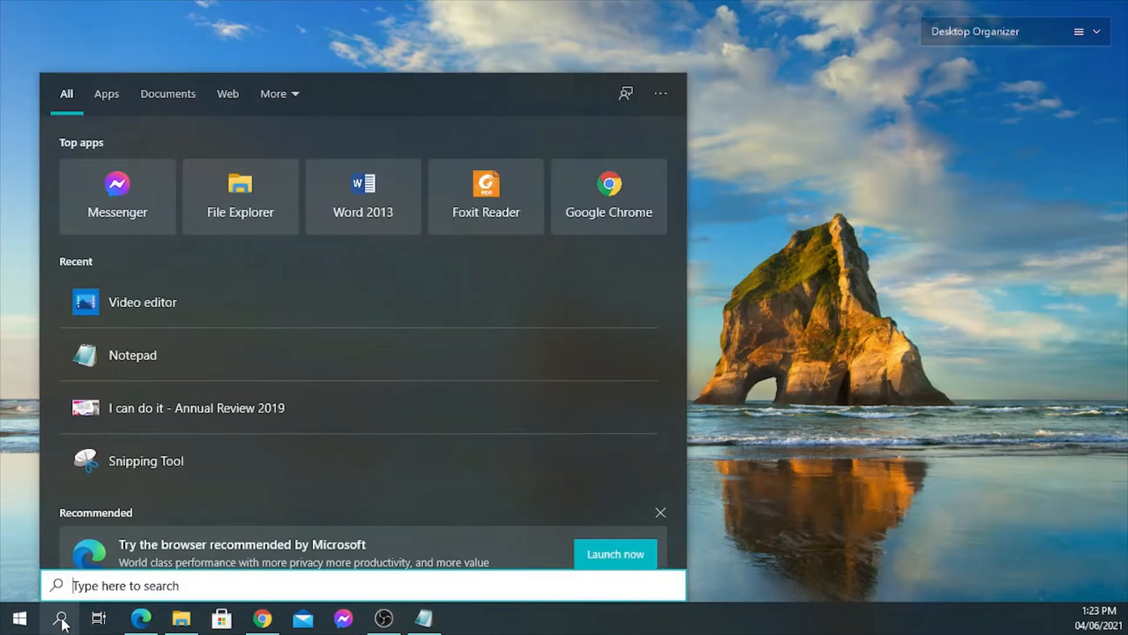
text(video)
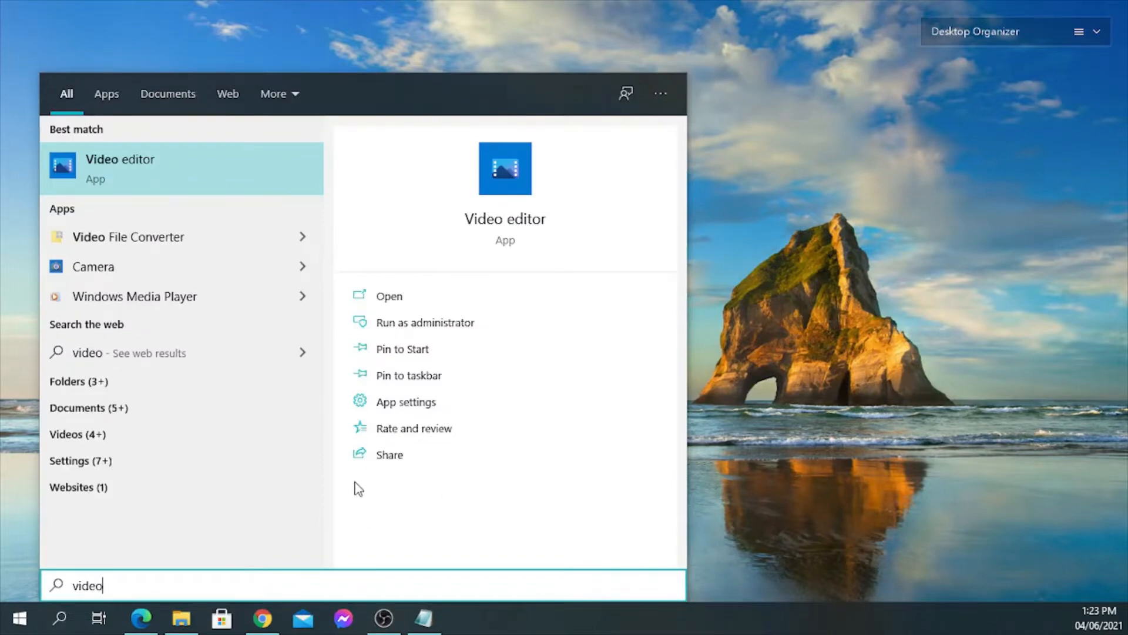
click(519, 226)
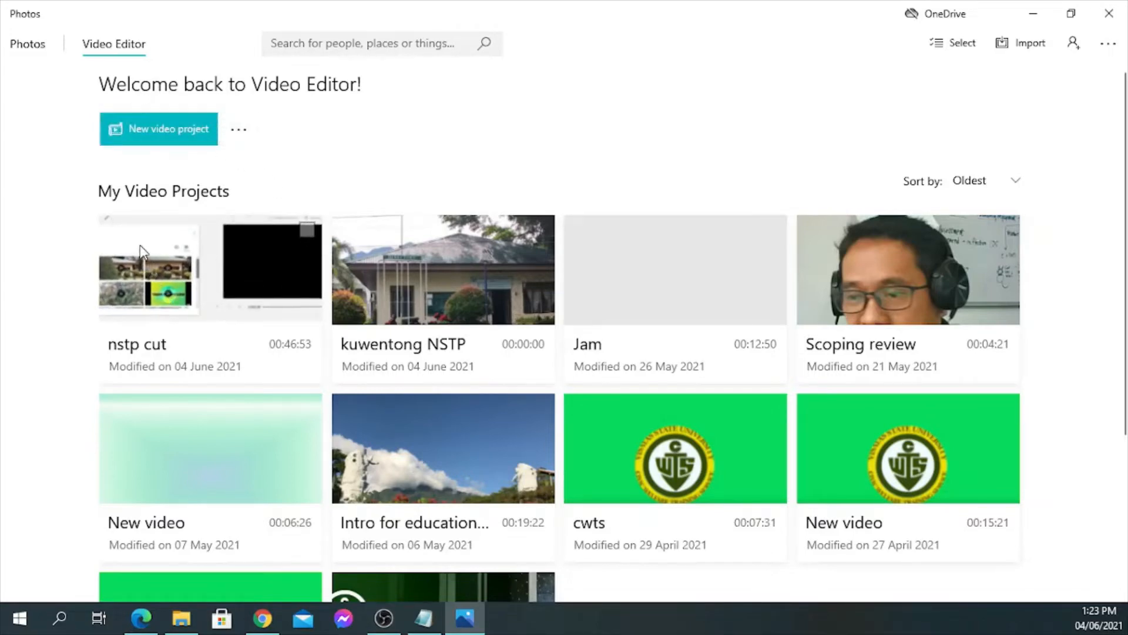
scroll(951, 425, down, 4)
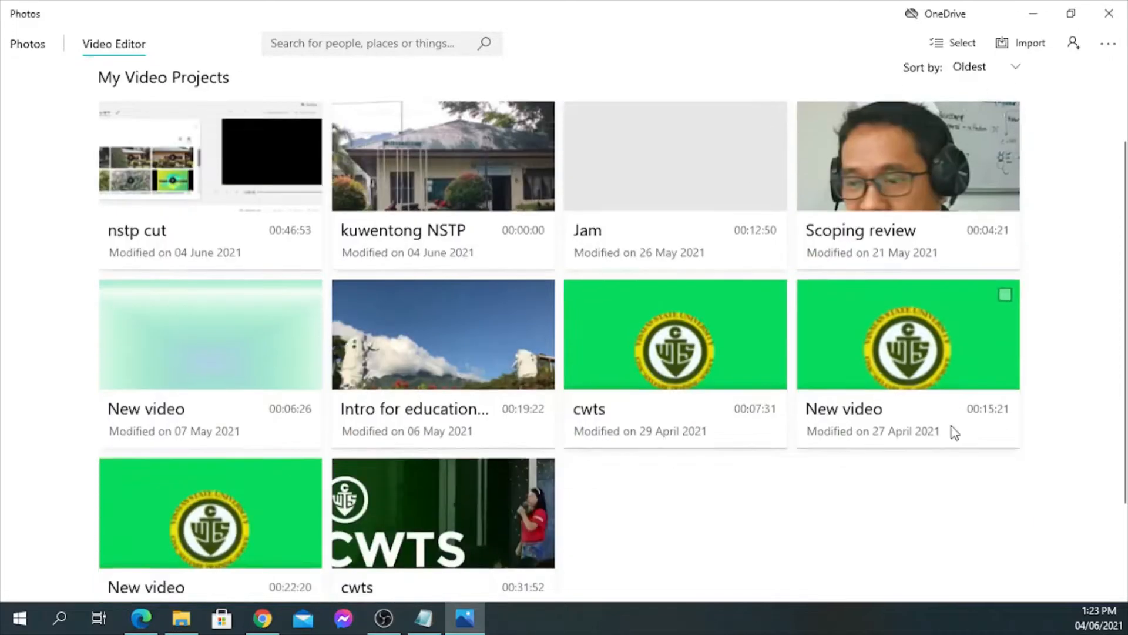
scroll(364, 518, up, 4)
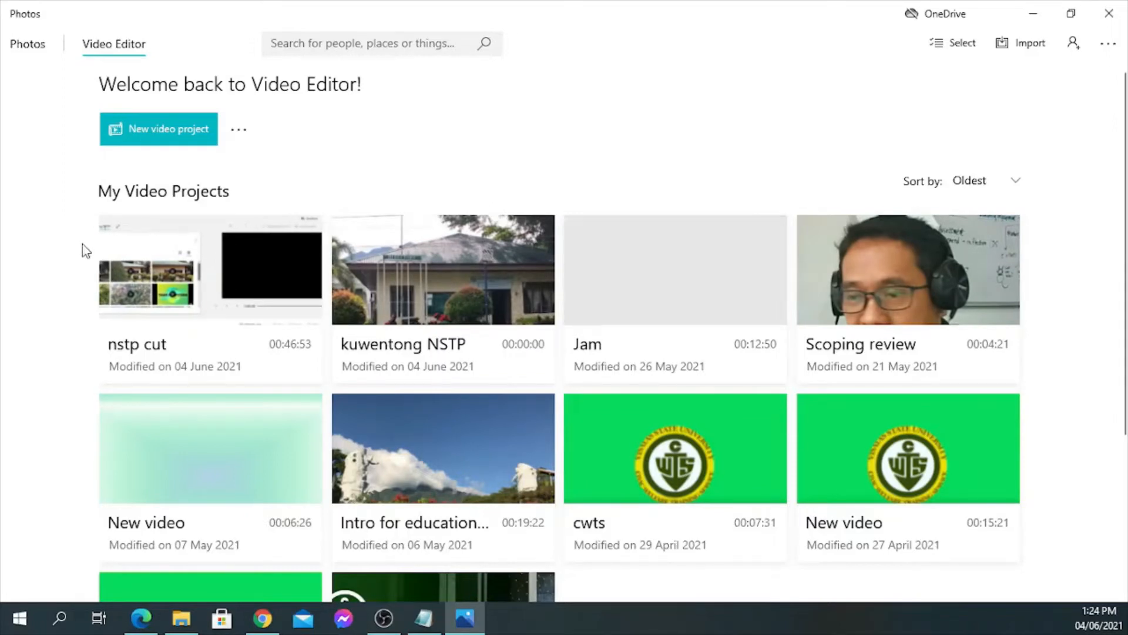
- Create a new video project named "Kwentong NSTP"
click(184, 136)
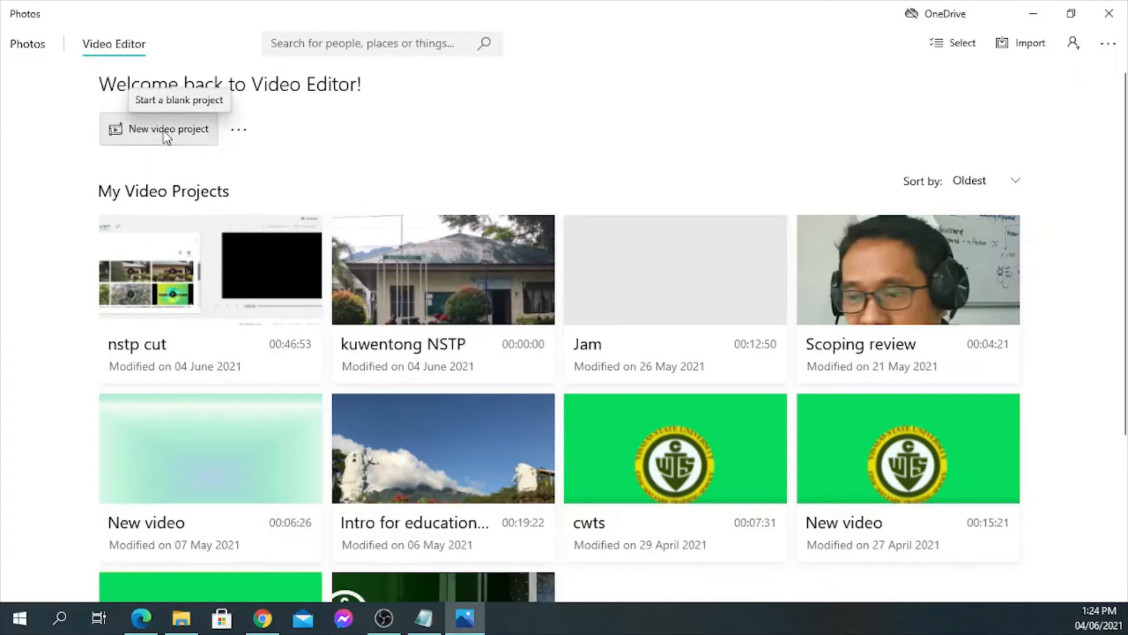
click(198, 139)
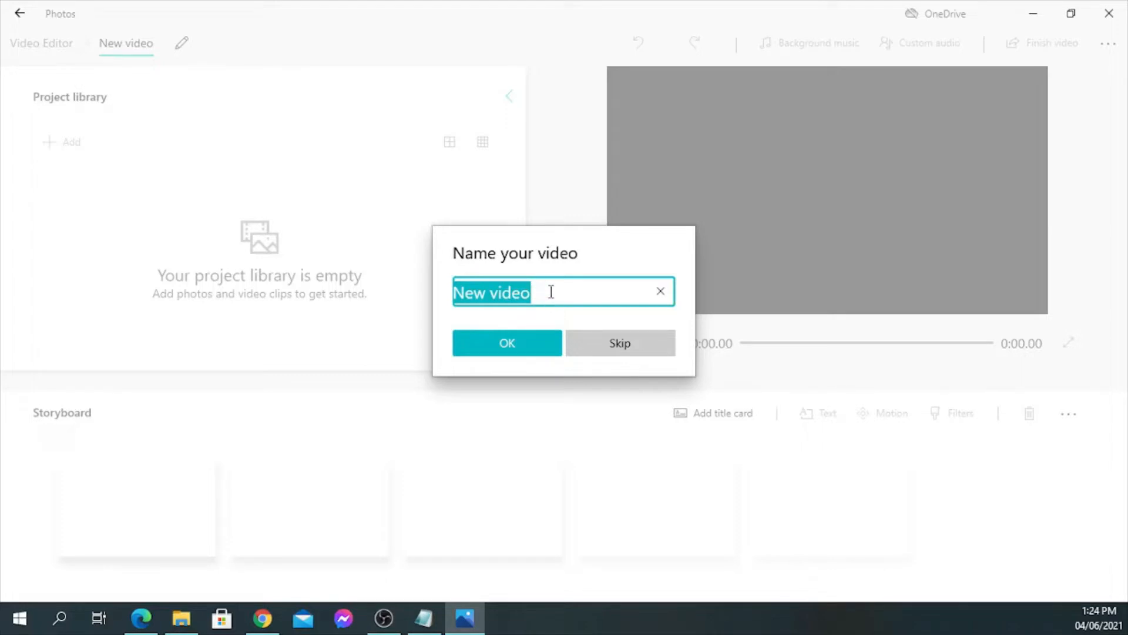
drag(551, 292, 451, 302)
key(BackSpace)
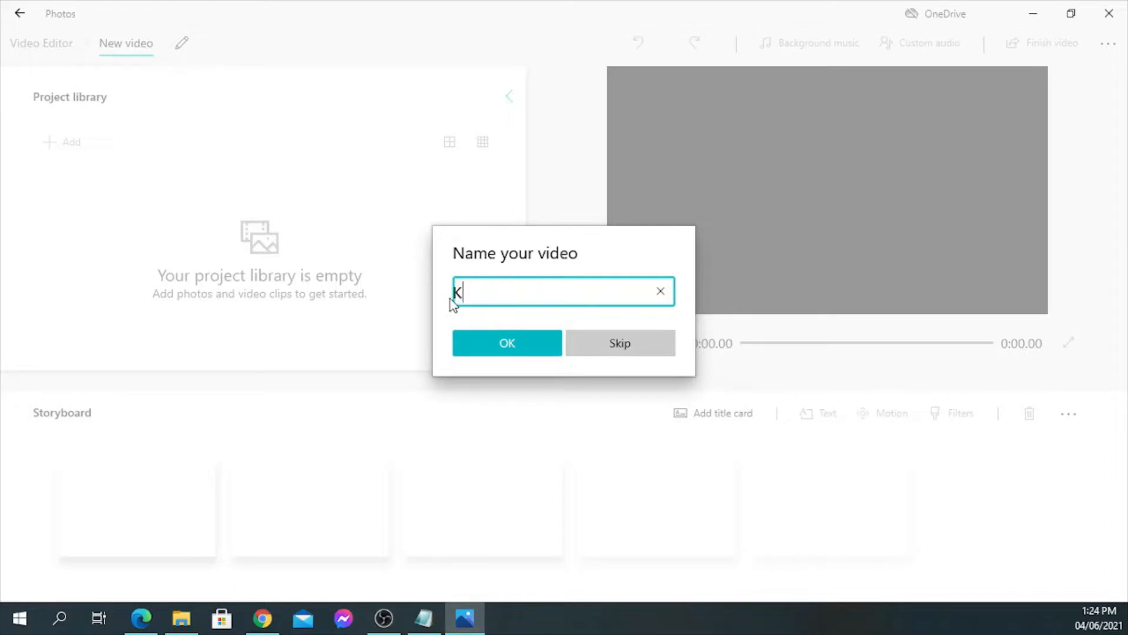
text(Kwentong NSTP)
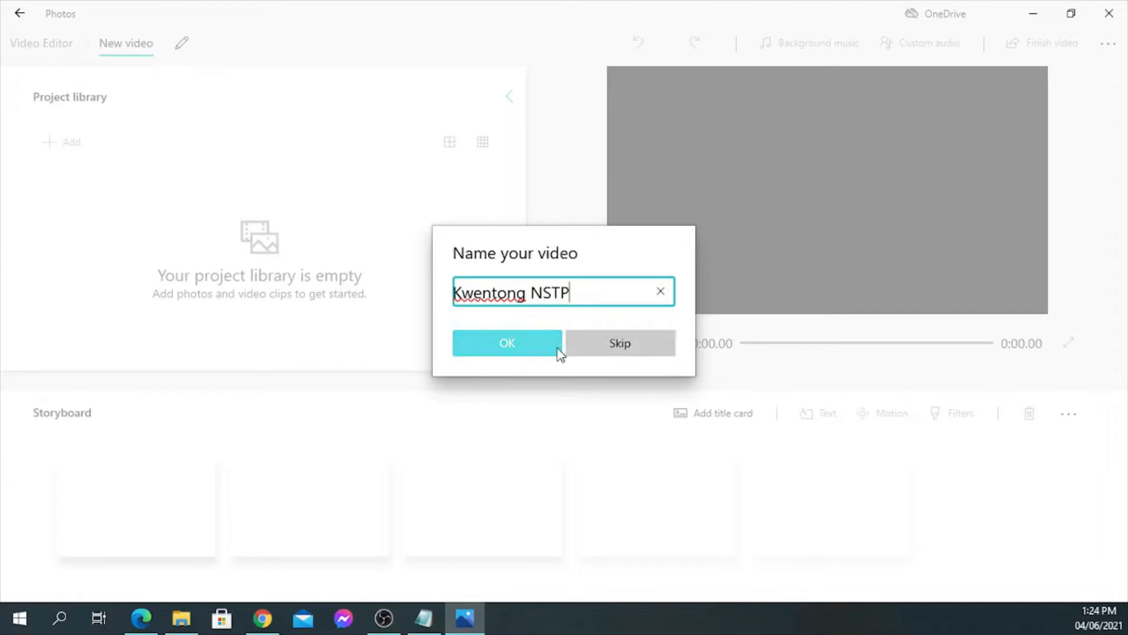
click(527, 345)
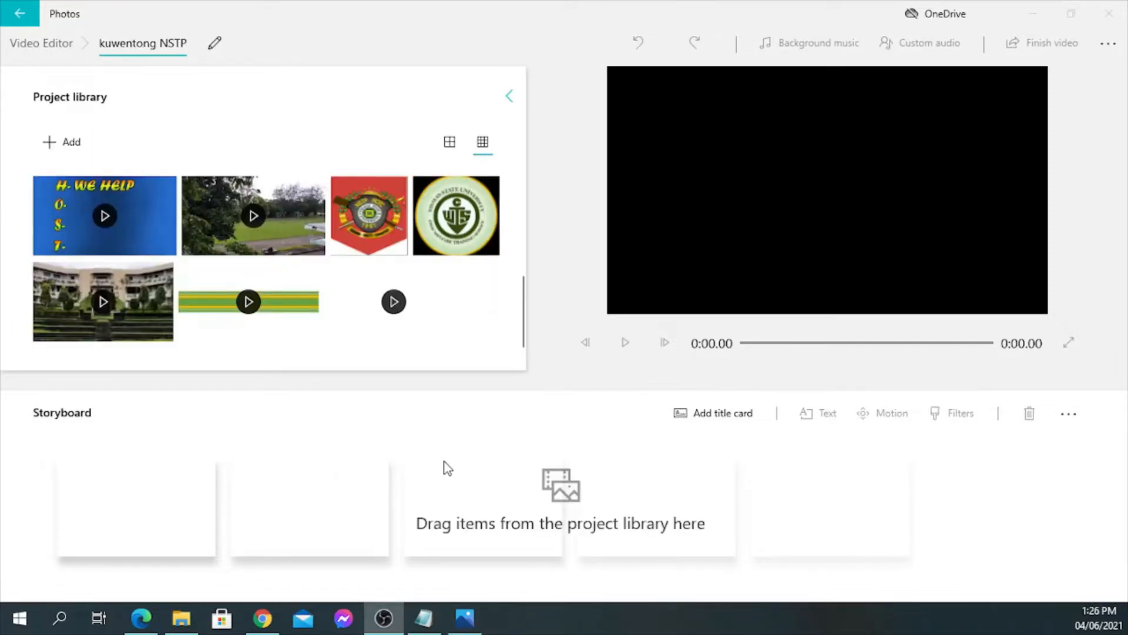
- Import the Rotc video from the "1 - CWTS - Viscan" folder on this PC into the project library
scroll(367, 309, up, 2)
scroll(366, 310, up, 4)
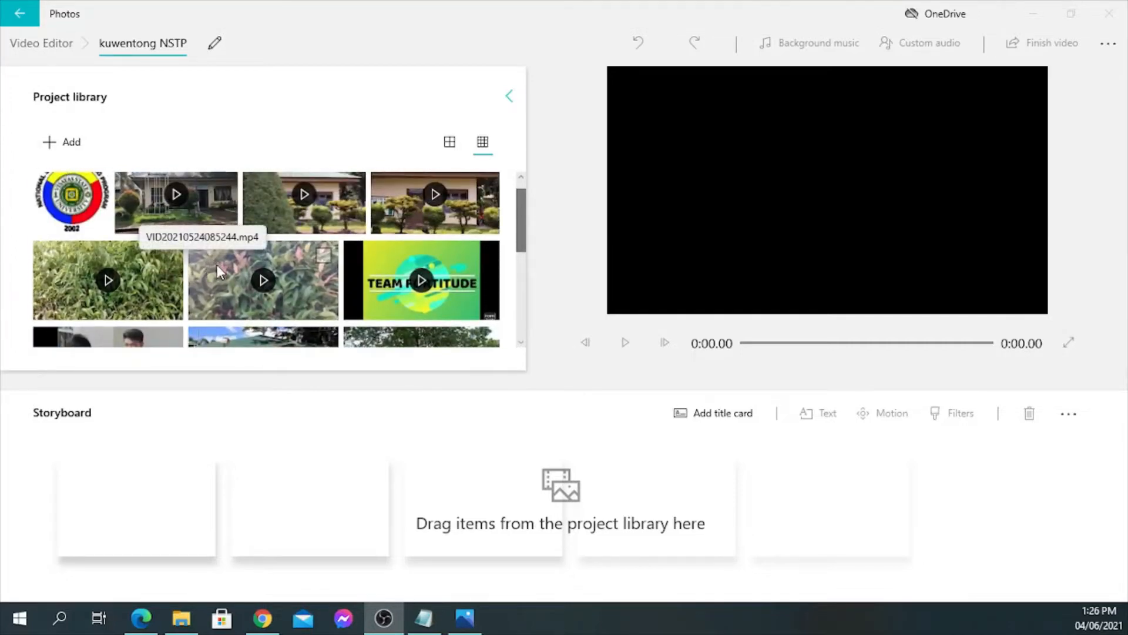
click(84, 141)
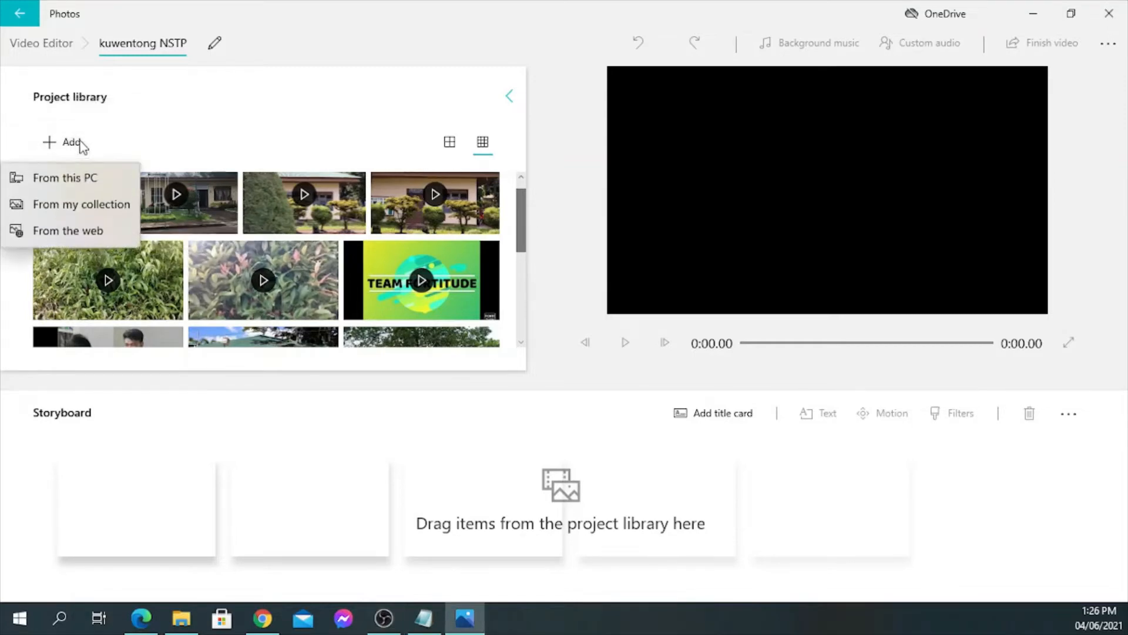
click(87, 182)
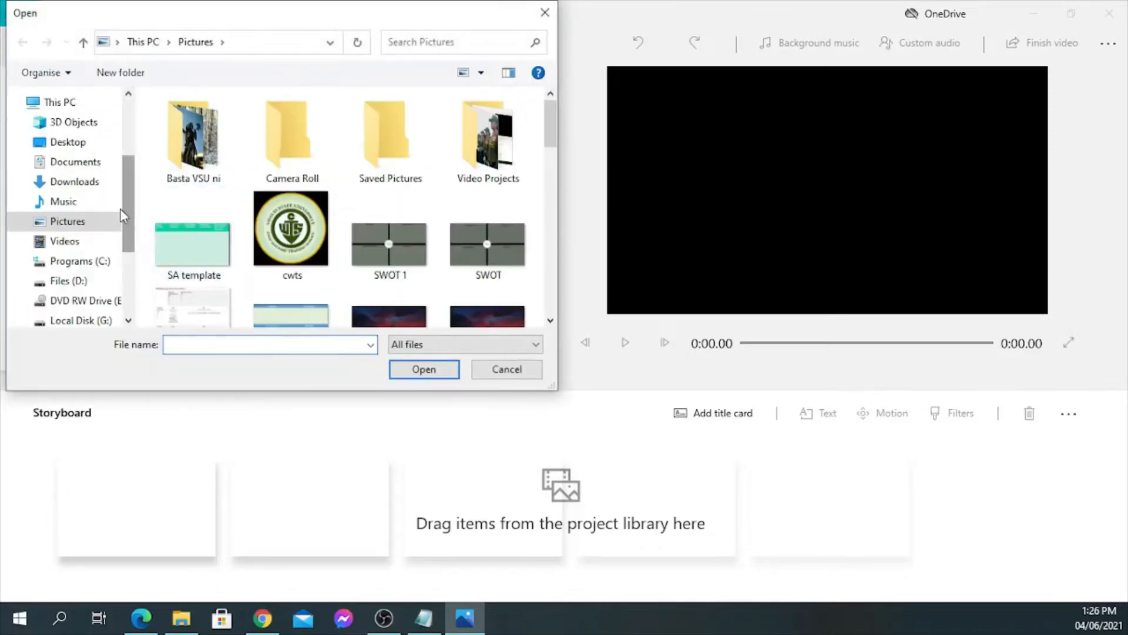
drag(133, 191, 130, 109)
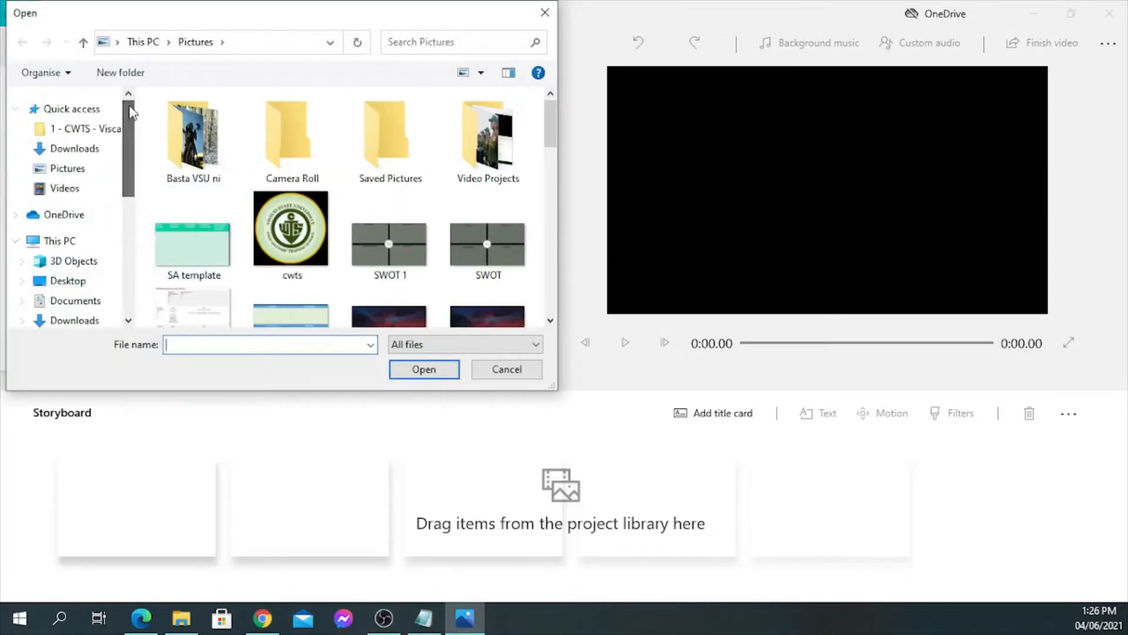
click(96, 135)
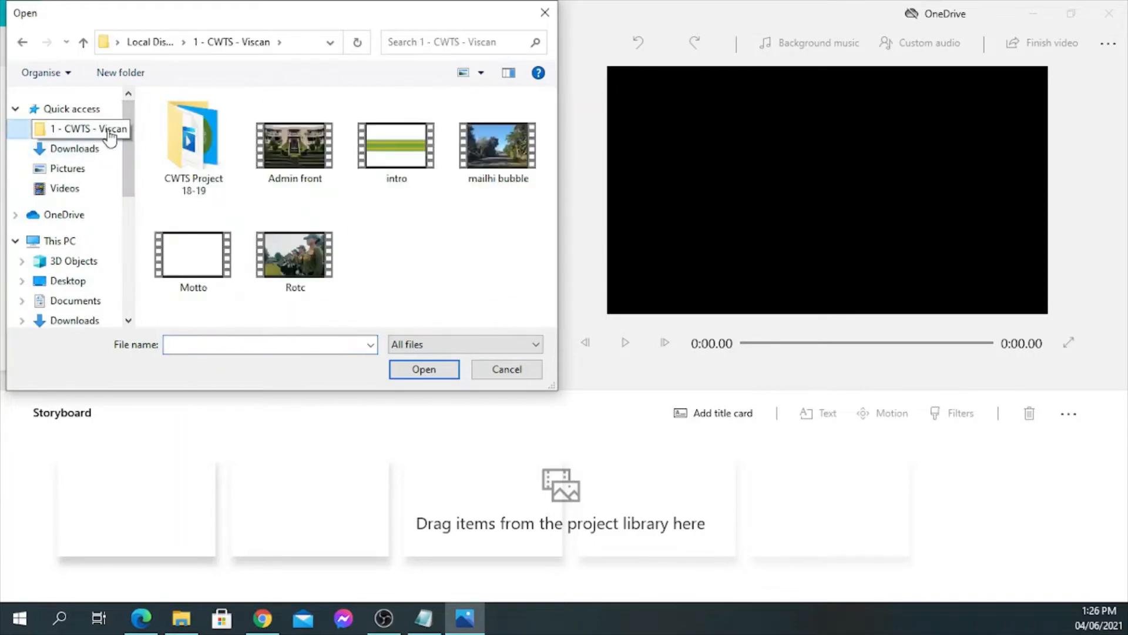
click(288, 247)
click(422, 370)
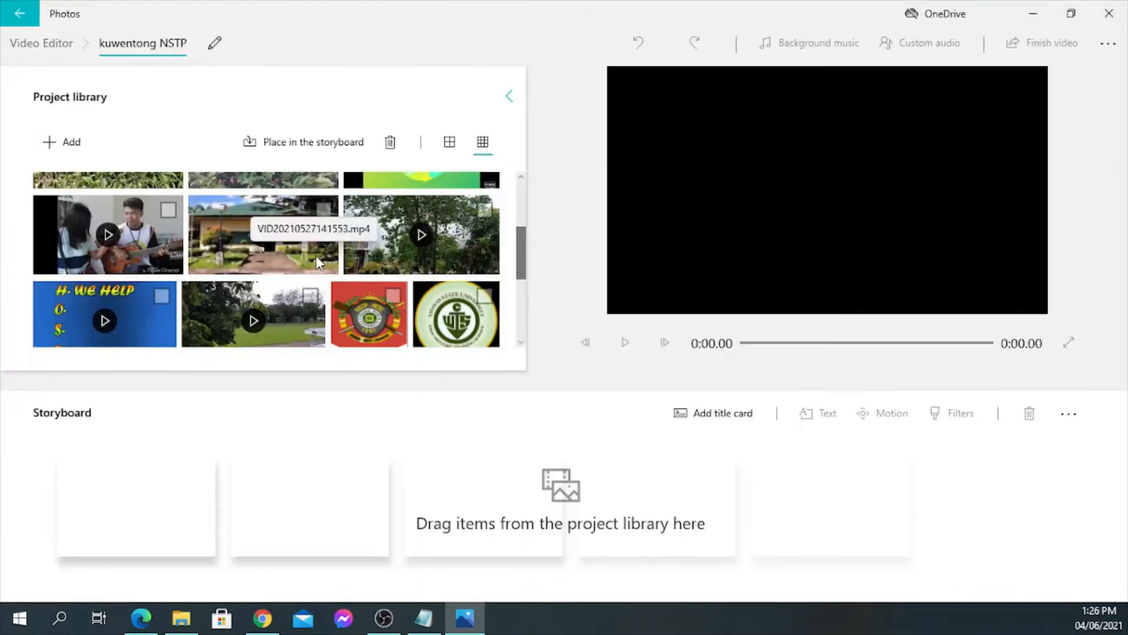
- Deselect the imported Rotc clip and place "Admin front - Copy (2).mp4" as the first clip in the storyboard
drag(517, 248, 532, 206)
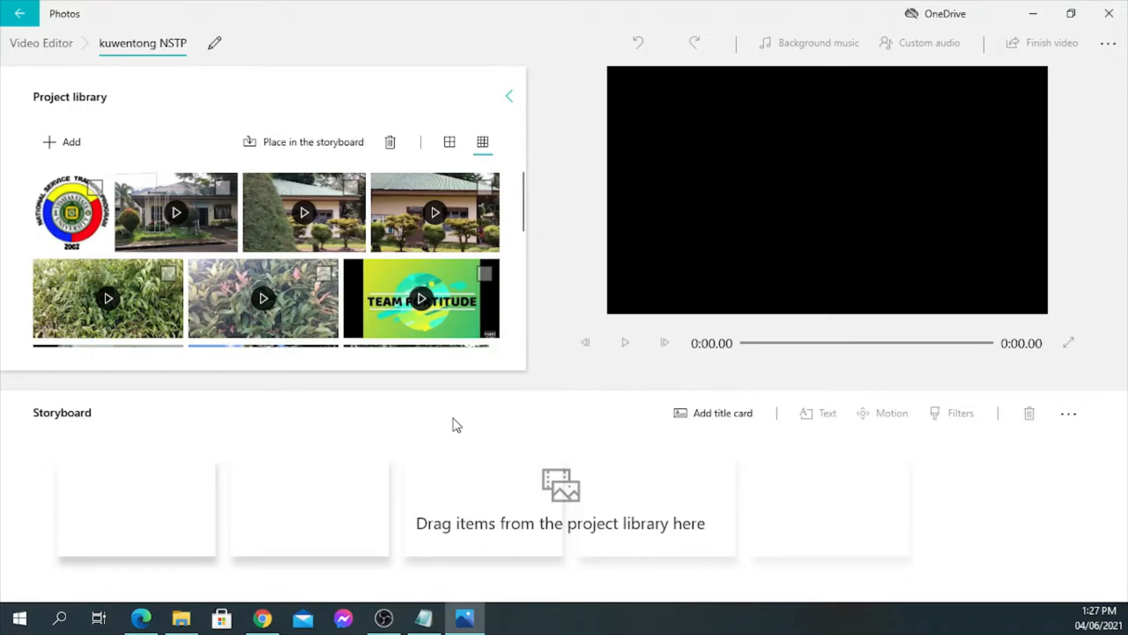
drag(523, 214, 528, 303)
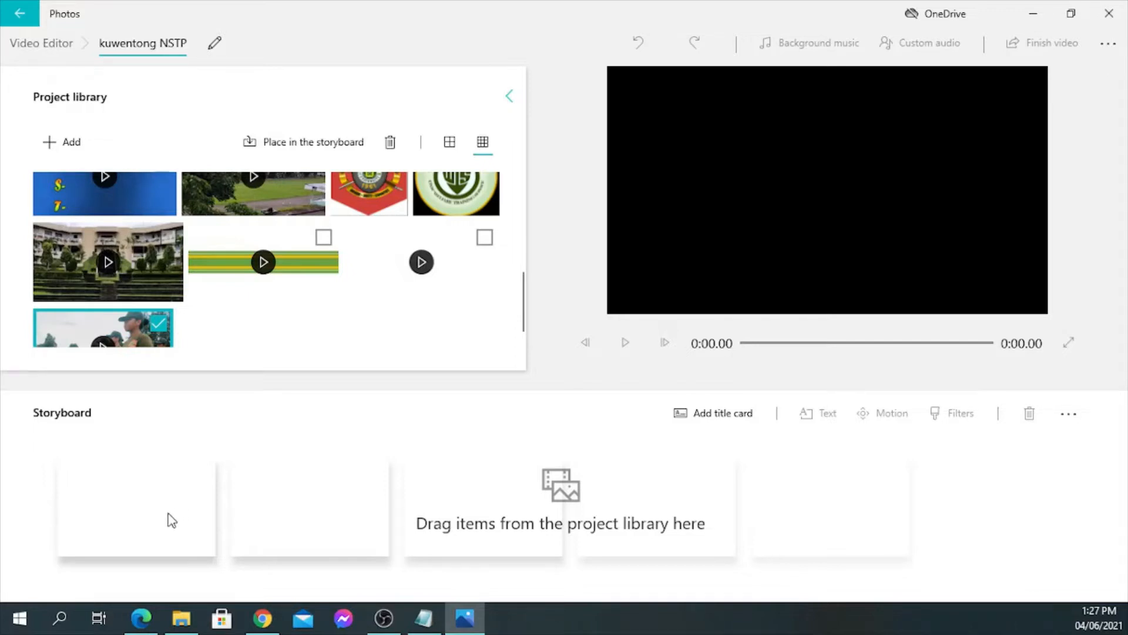
click(158, 323)
scroll(305, 332, up, 5)
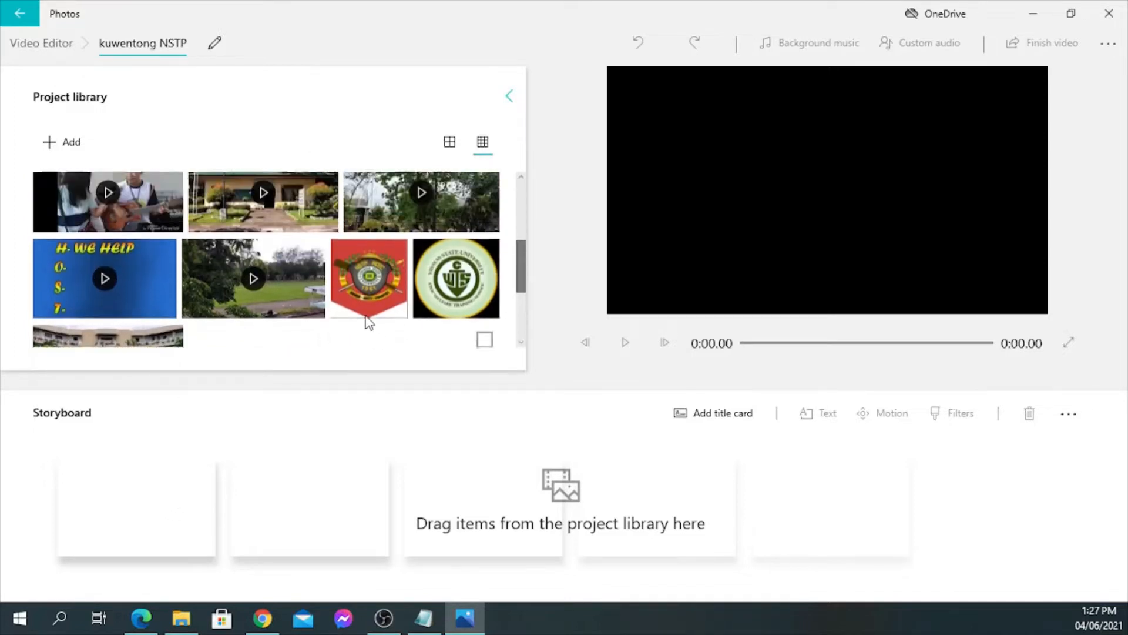
scroll(343, 317, up, 2)
scroll(200, 258, down, 8)
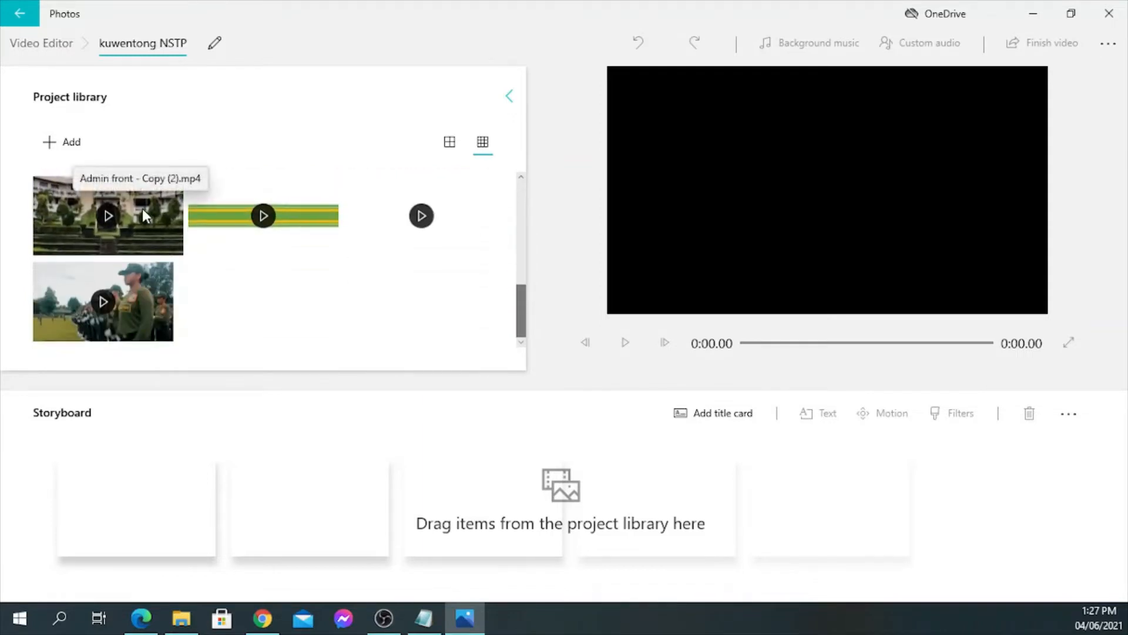
drag(142, 208, 167, 504)
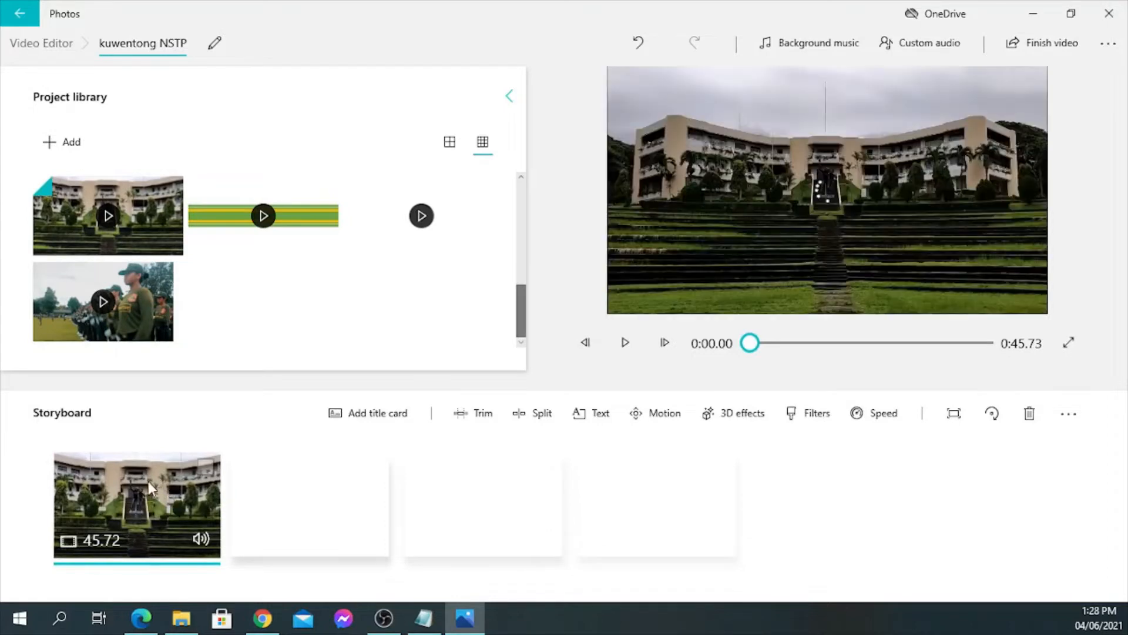
- Add the three building clips beside the NSTP logo to the storyboard after the first clip and rearrange their order
scroll(214, 344, up, 3)
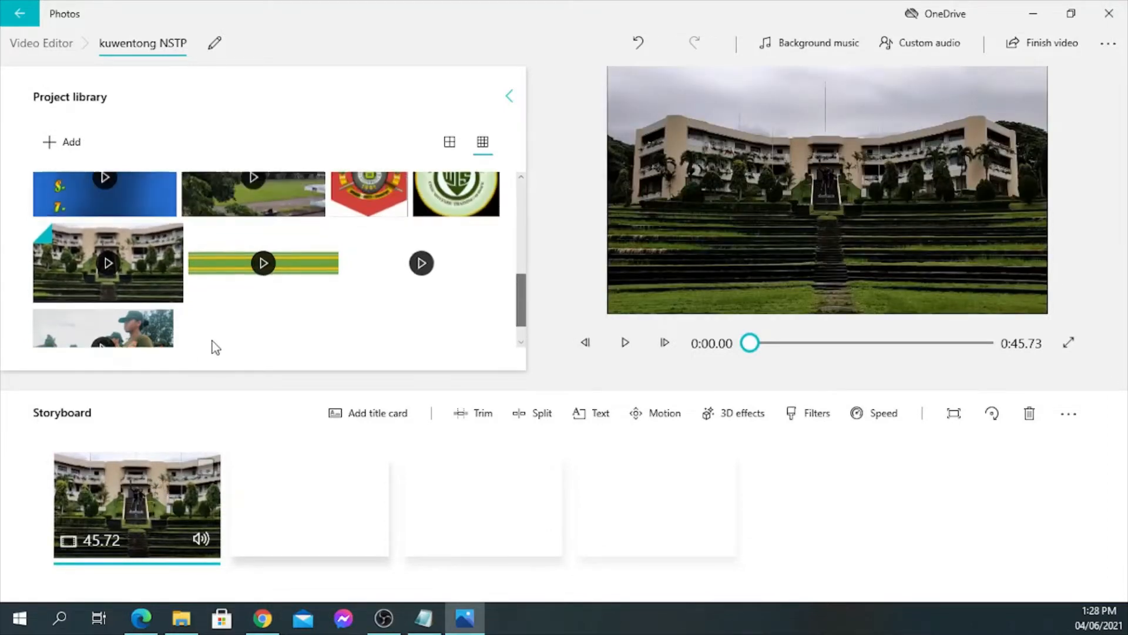
scroll(203, 327, up, 5)
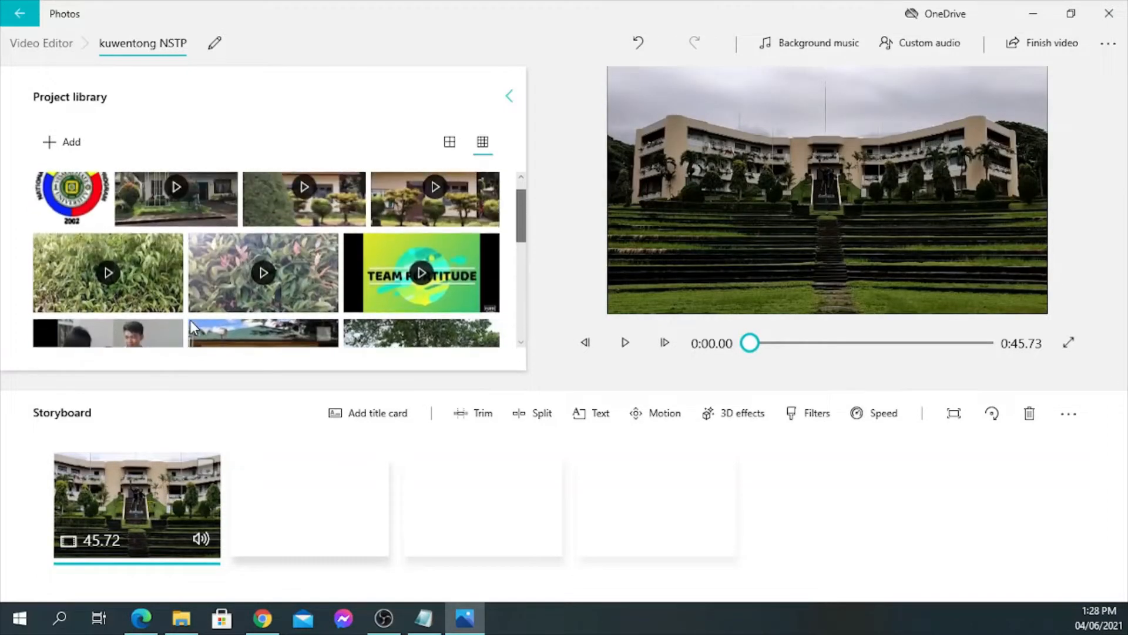
click(209, 219)
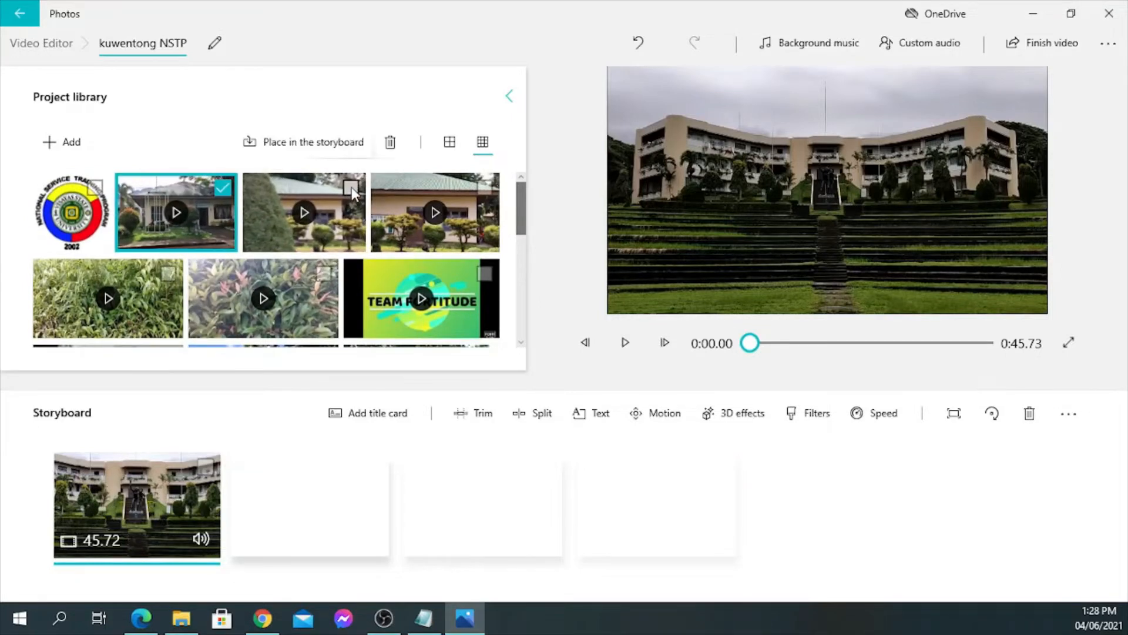
click(351, 187)
click(485, 187)
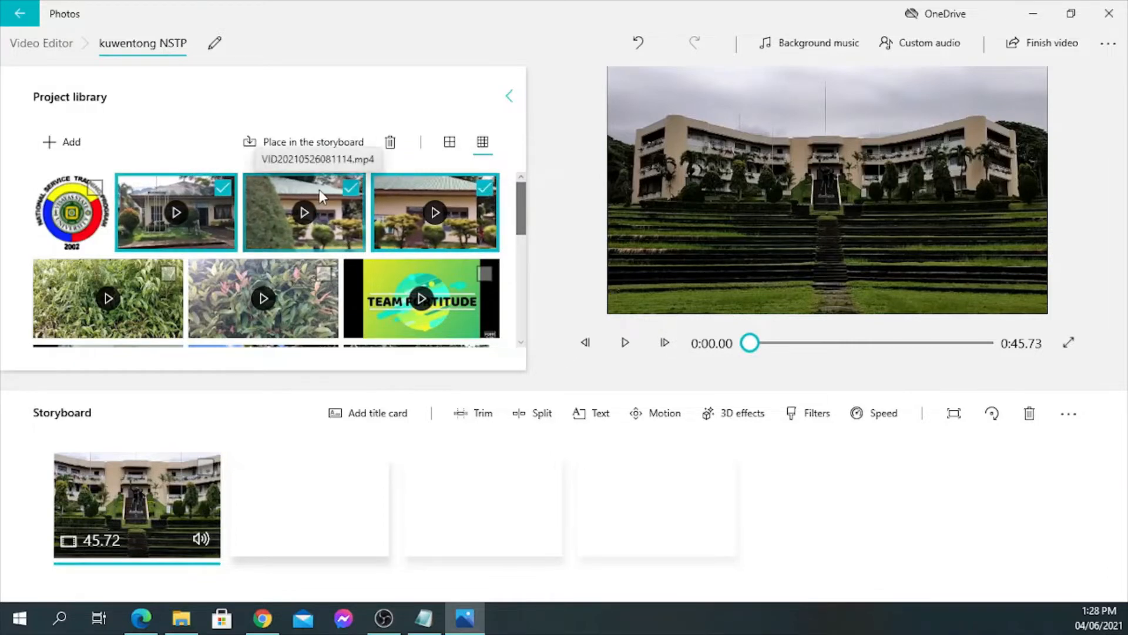
drag(319, 188, 375, 524)
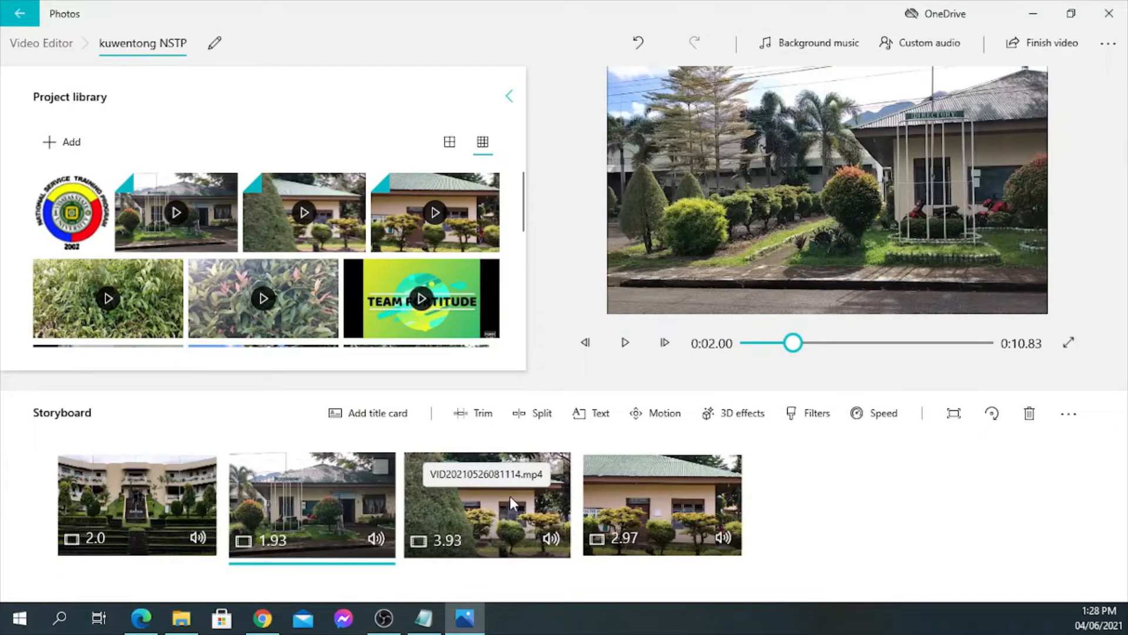
drag(510, 496, 485, 510)
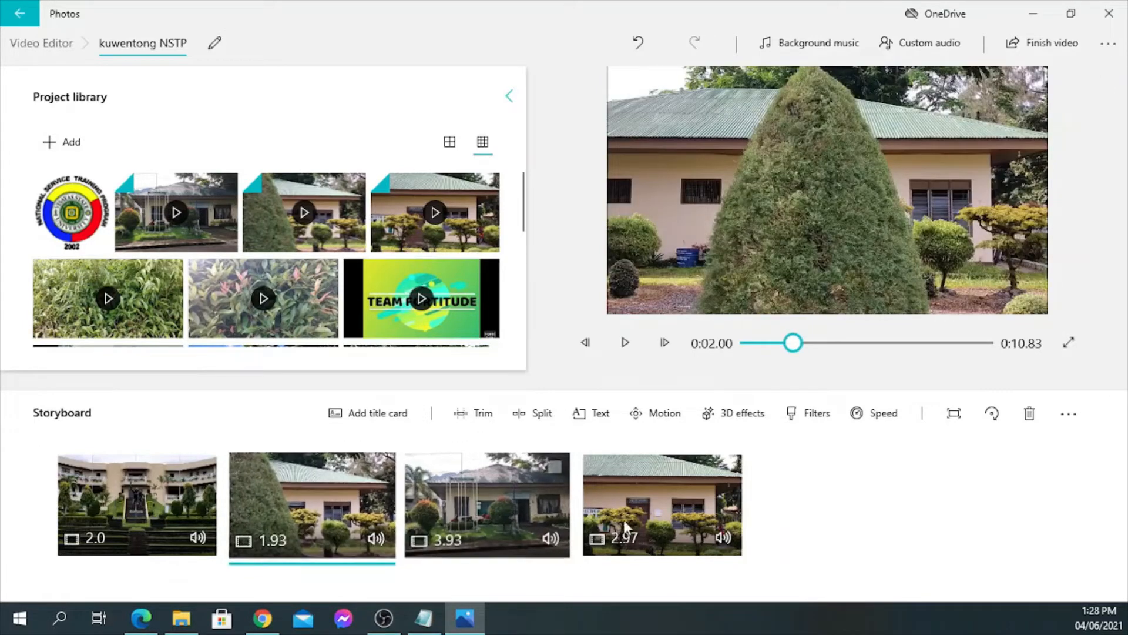
drag(625, 525, 499, 524)
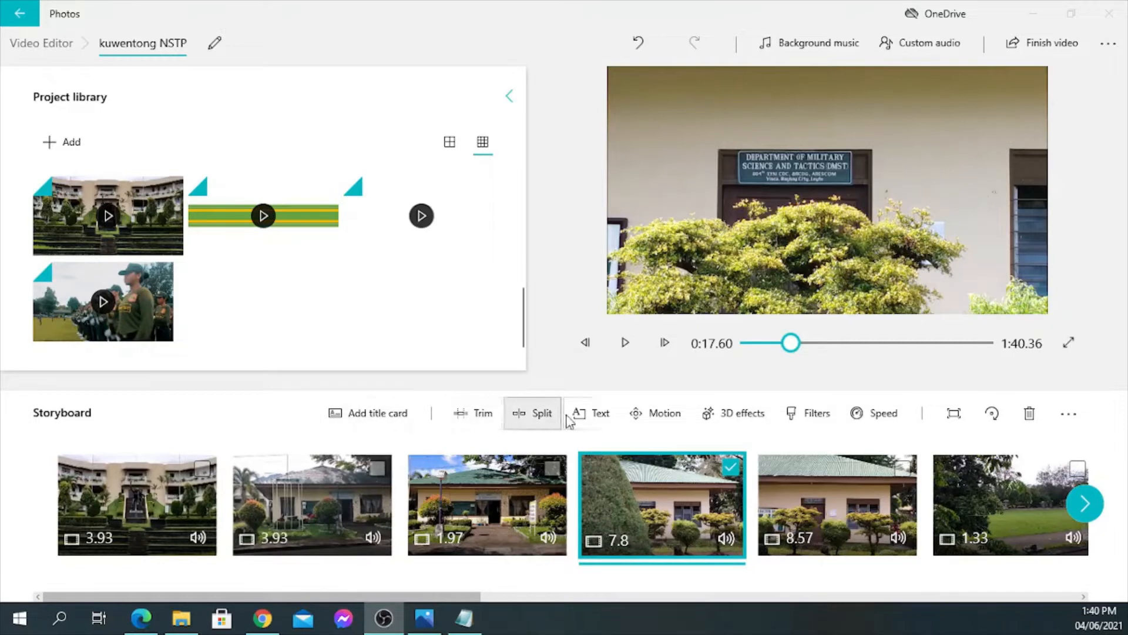
click(1068, 422)
click(1069, 421)
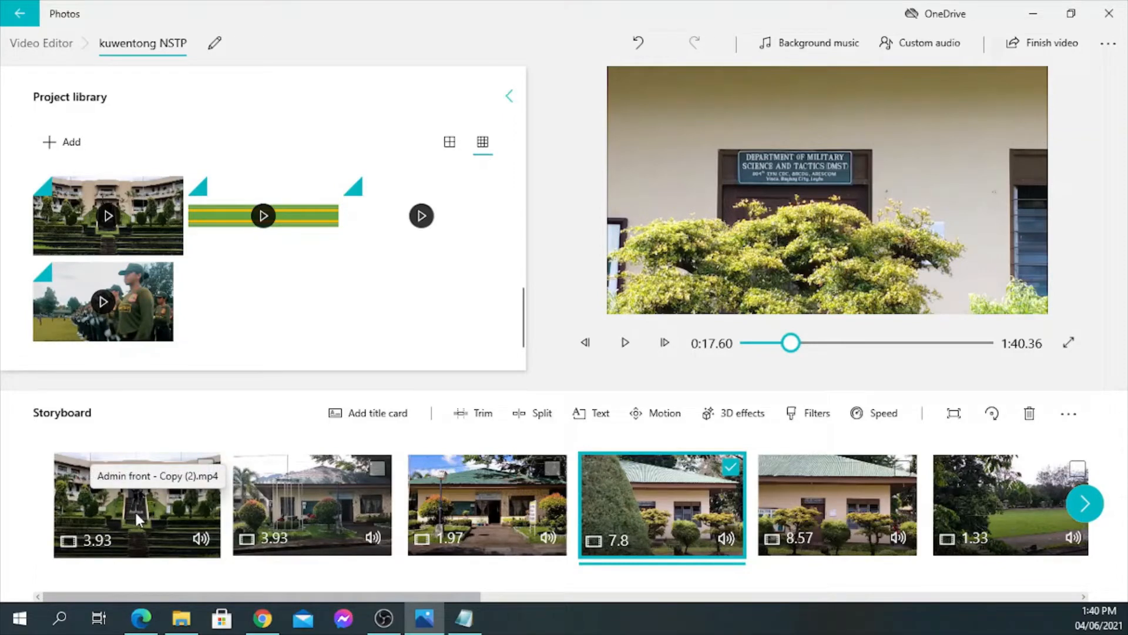
click(207, 468)
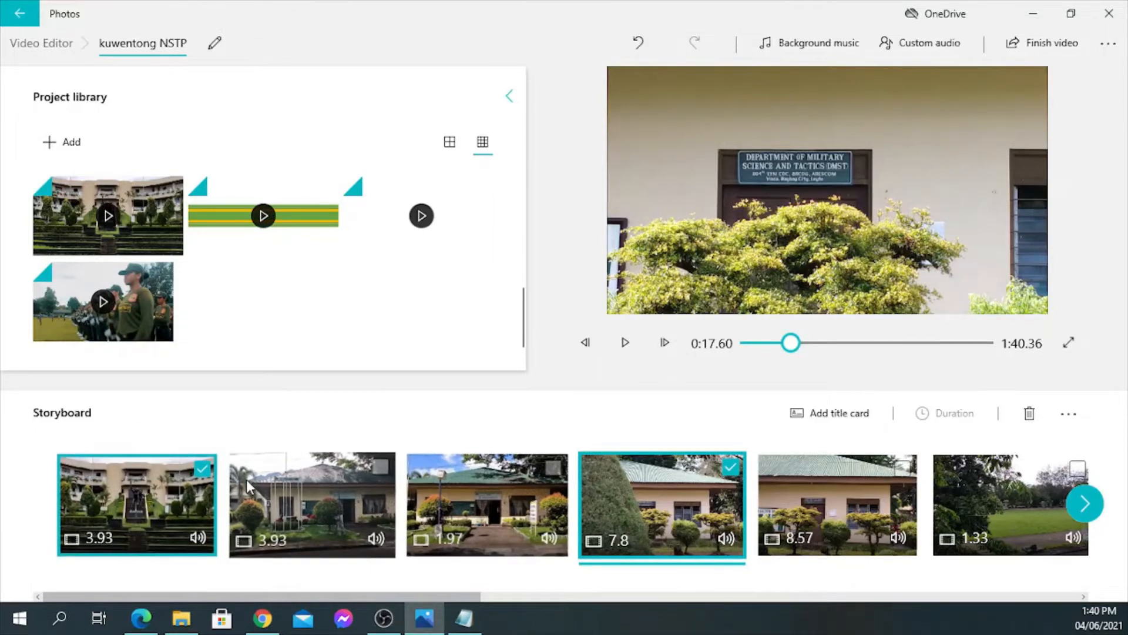
click(202, 468)
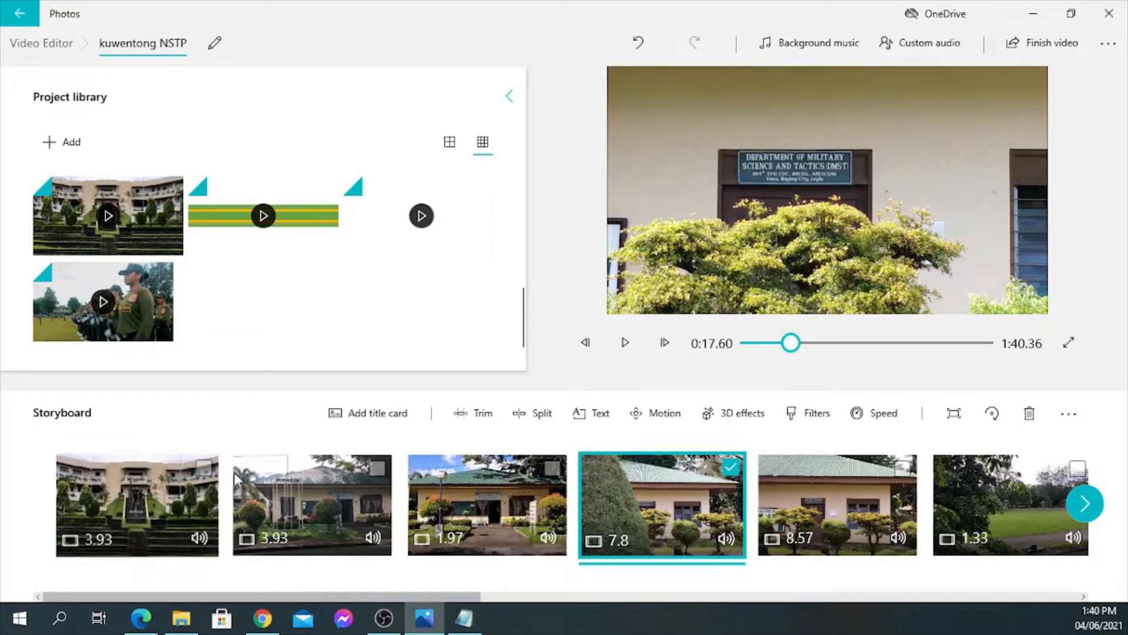
- Extend the trim range of only the first storyboard clip to the full 0:45.73 and play it from the start
click(730, 468)
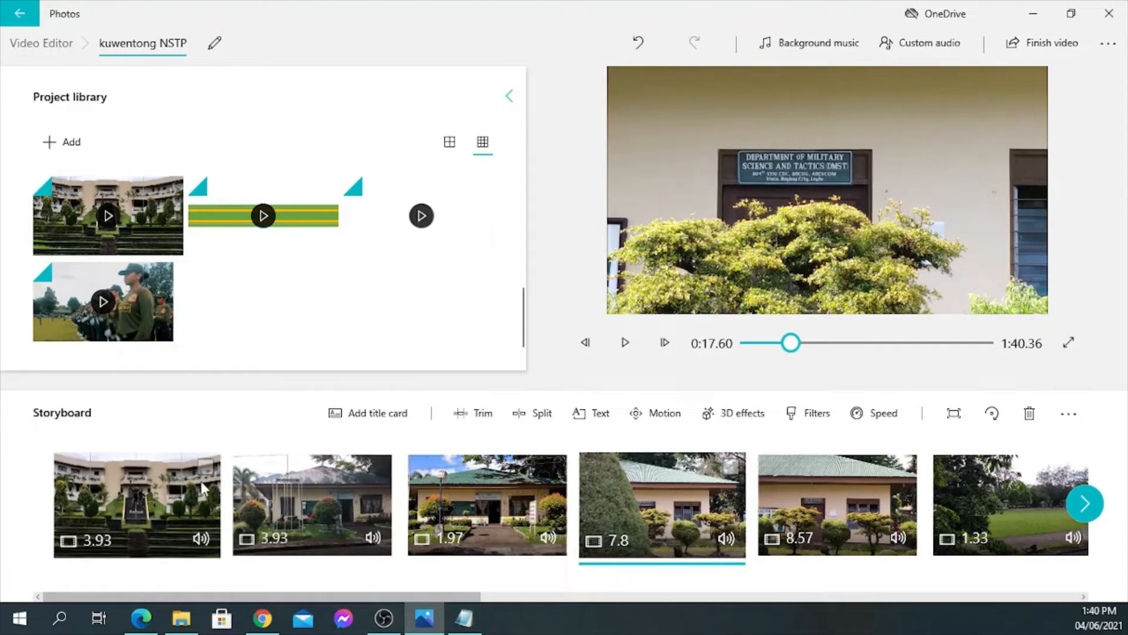
click(203, 468)
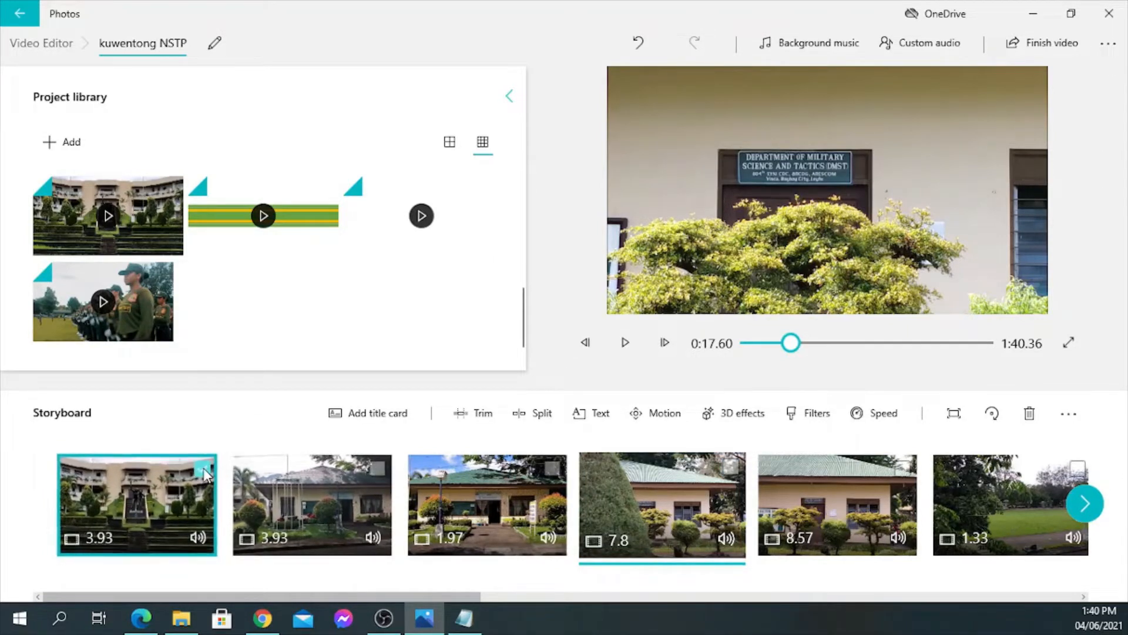
click(482, 423)
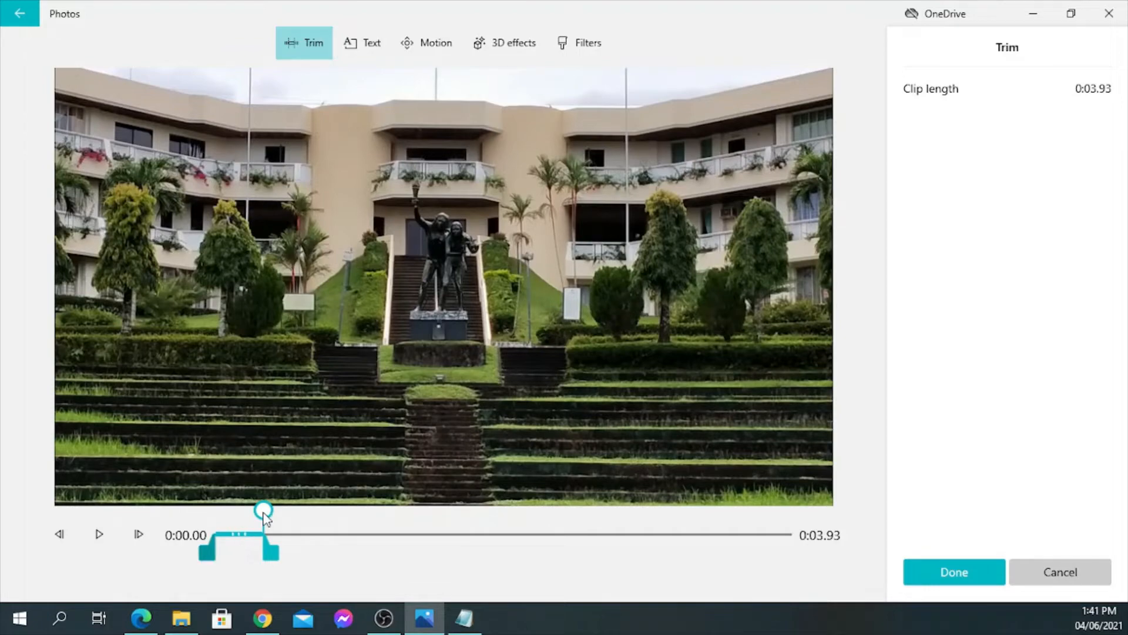
drag(269, 560, 775, 559)
drag(265, 515, 206, 523)
click(99, 536)
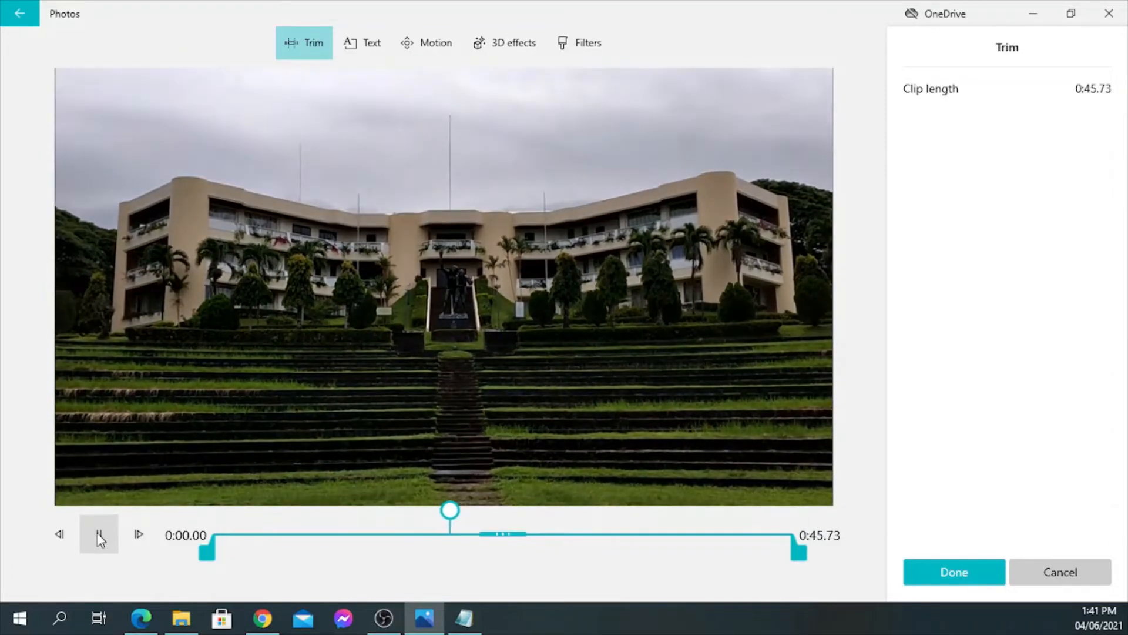
- Shorten the first clip's trim range to 0:19.23, replay it from the start and apply the trim
click(100, 536)
drag(803, 553, 474, 556)
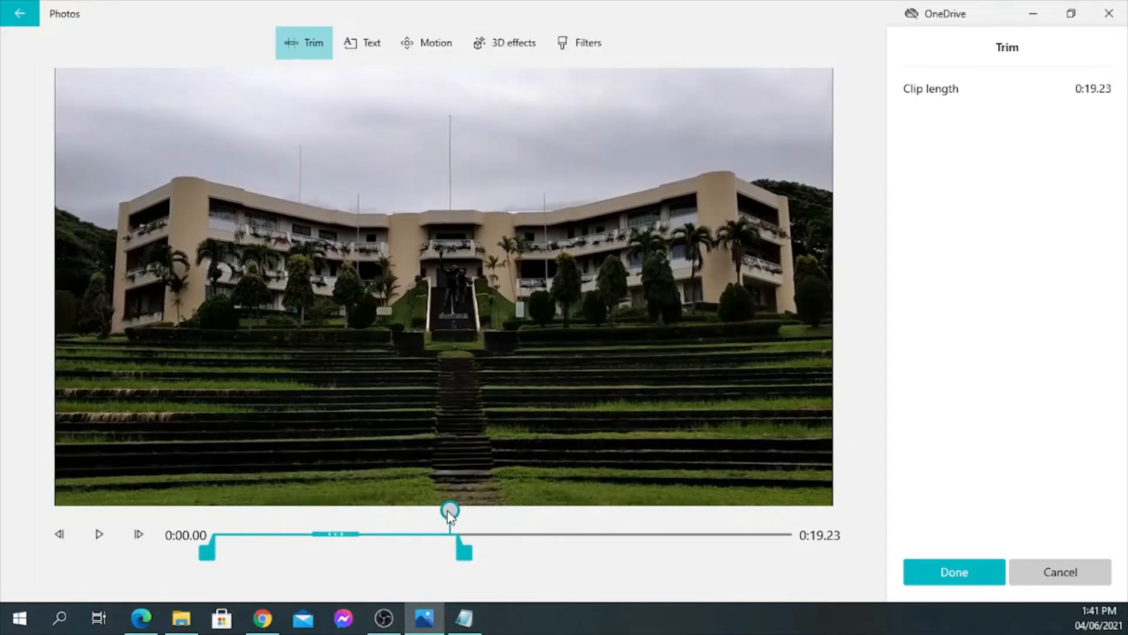
drag(449, 513, 214, 534)
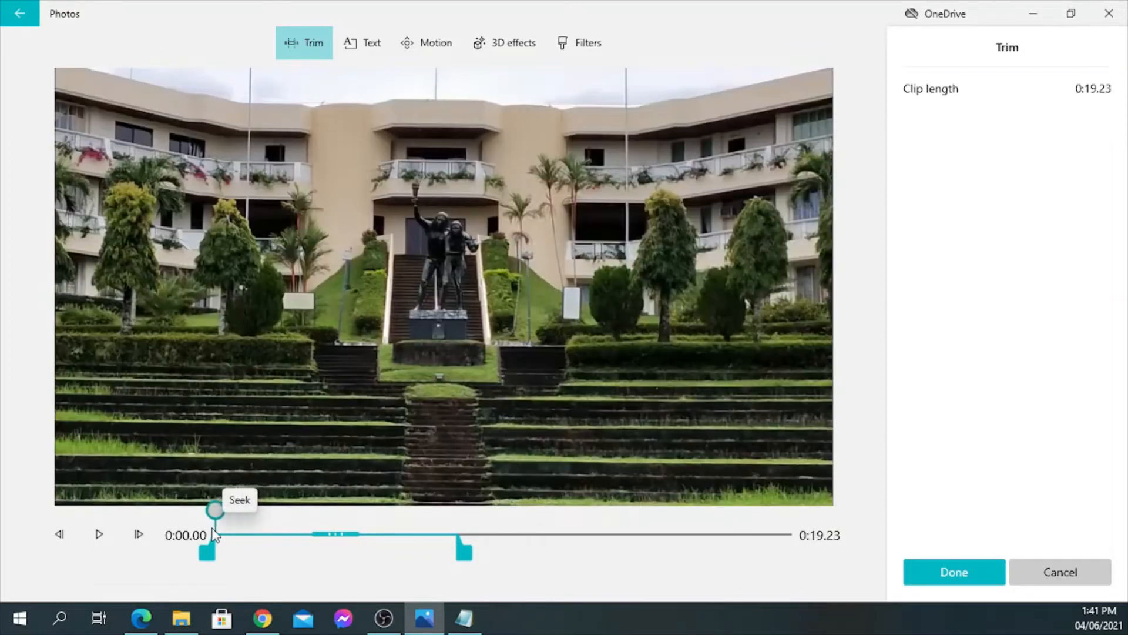
click(98, 535)
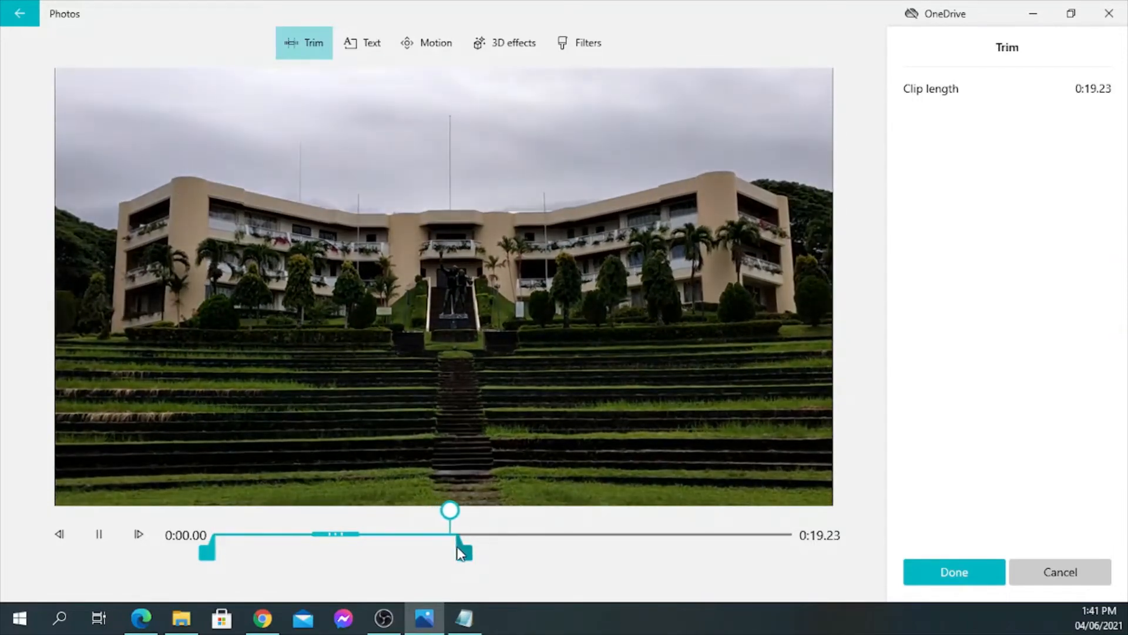
click(957, 572)
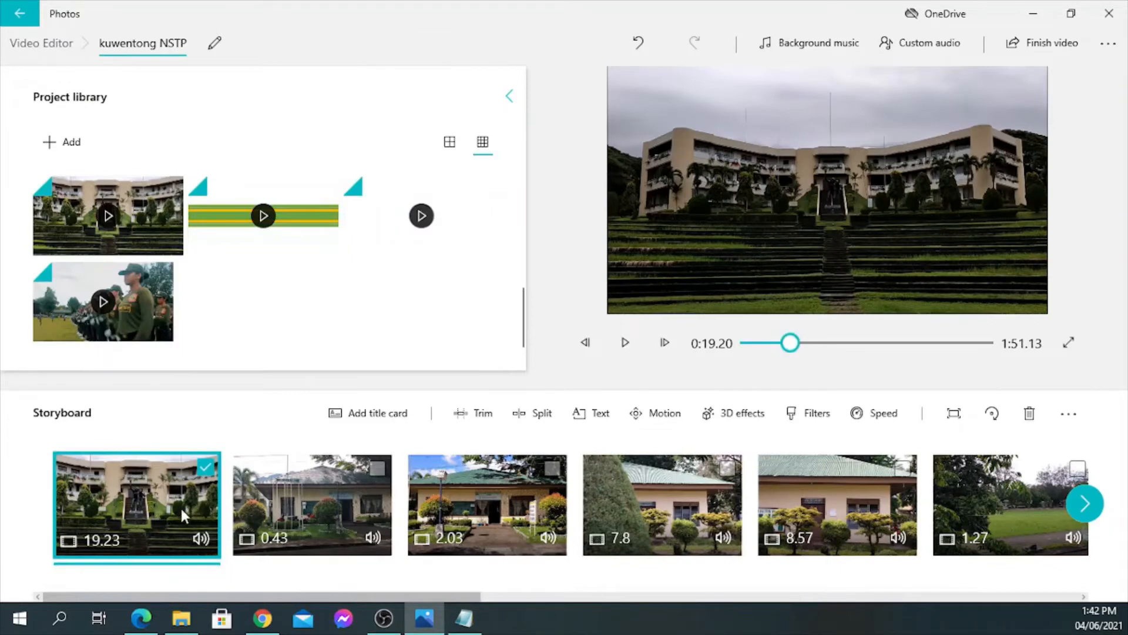
- Add a title card to the storyboard and move it directly after the Admin front clip
click(203, 468)
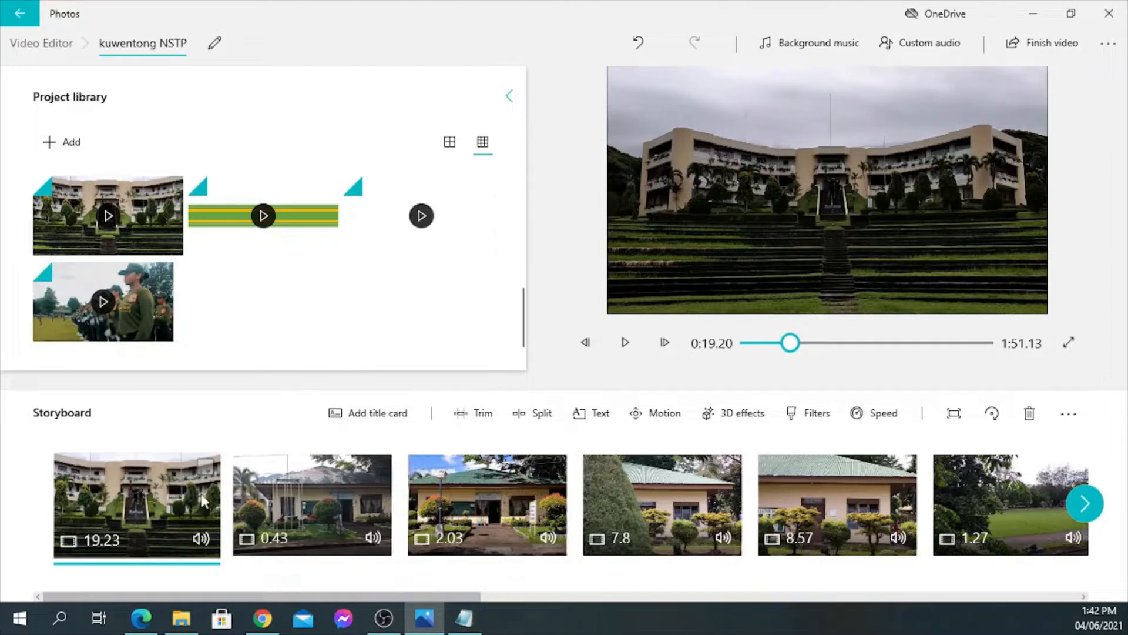
click(393, 415)
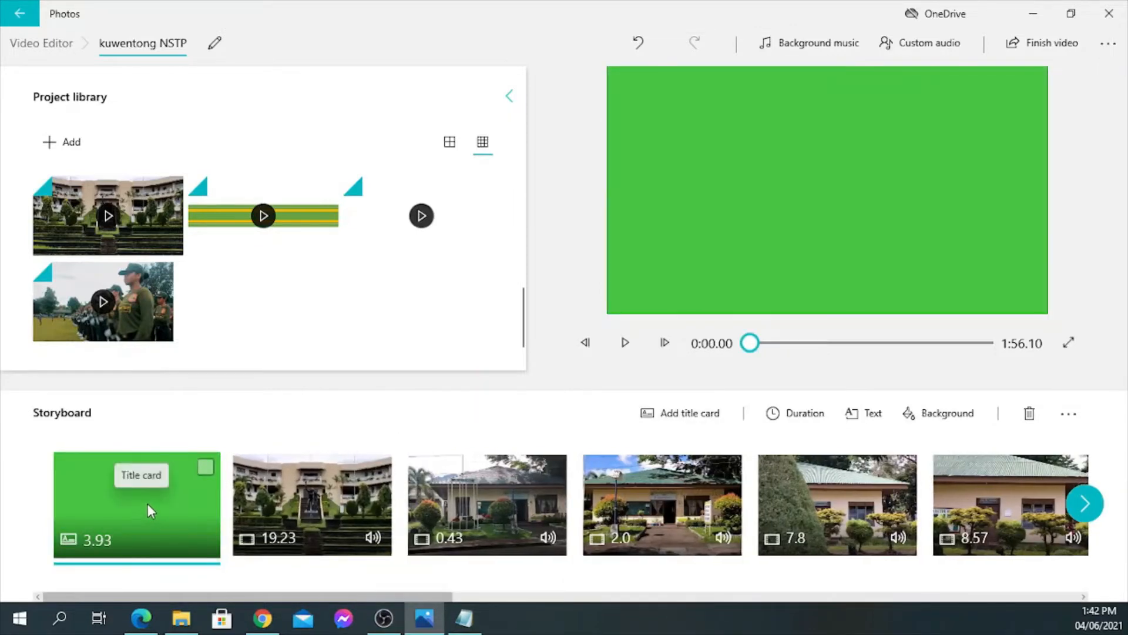
drag(128, 500, 362, 531)
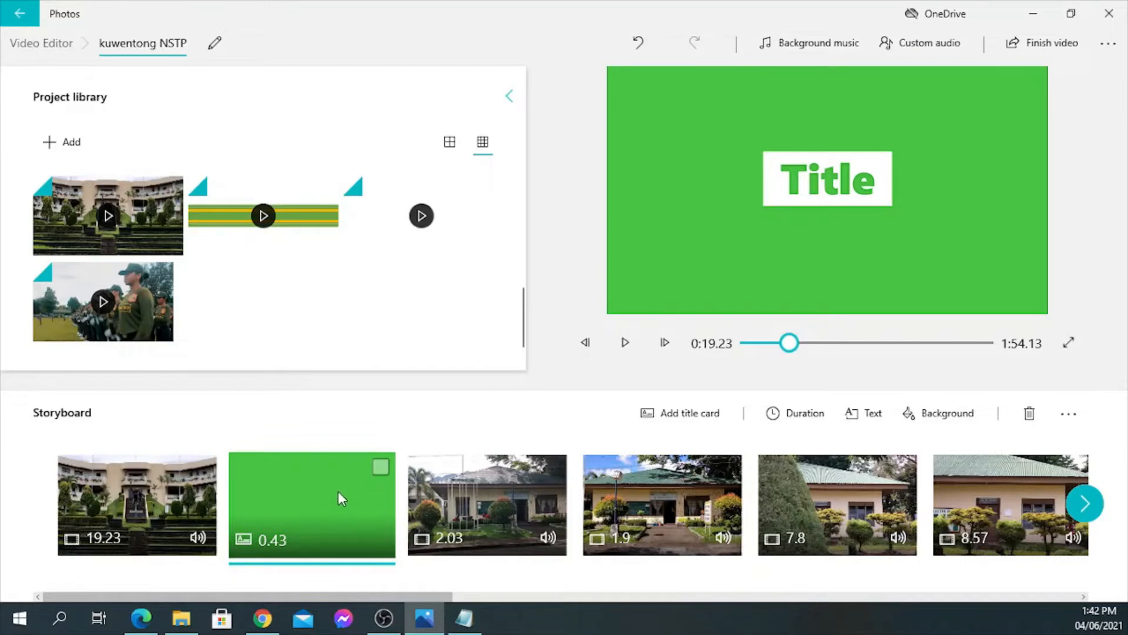
- Look through the title card's background colours and the custom colour picker without changing the green background
click(942, 421)
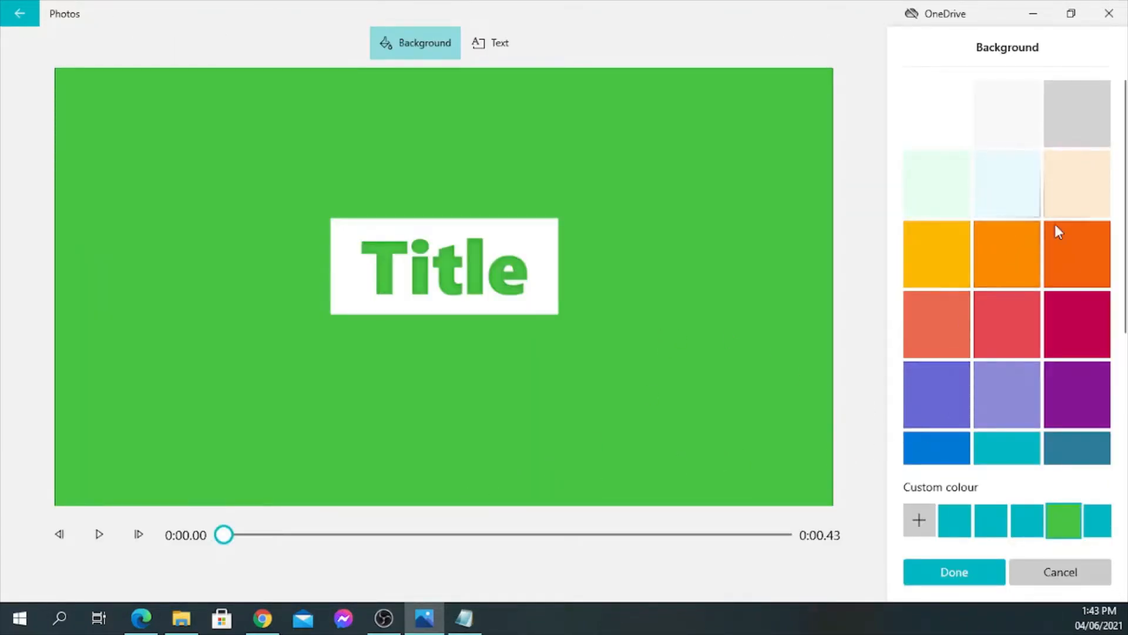
scroll(1029, 414, down, 4)
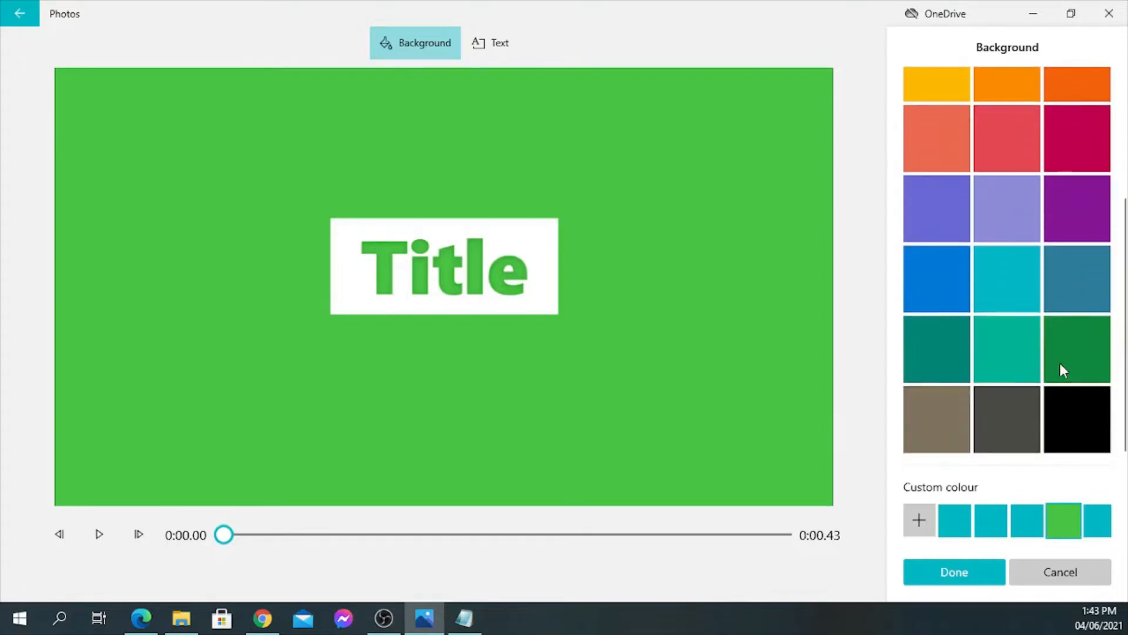
scroll(1060, 363, up, 3)
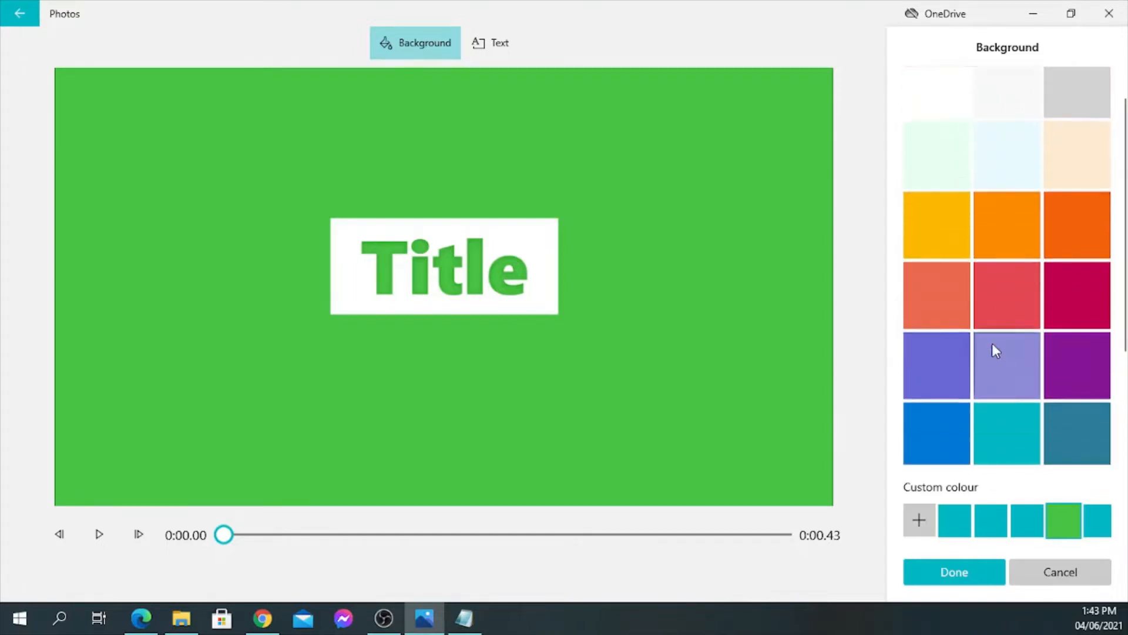
scroll(996, 351, down, 3)
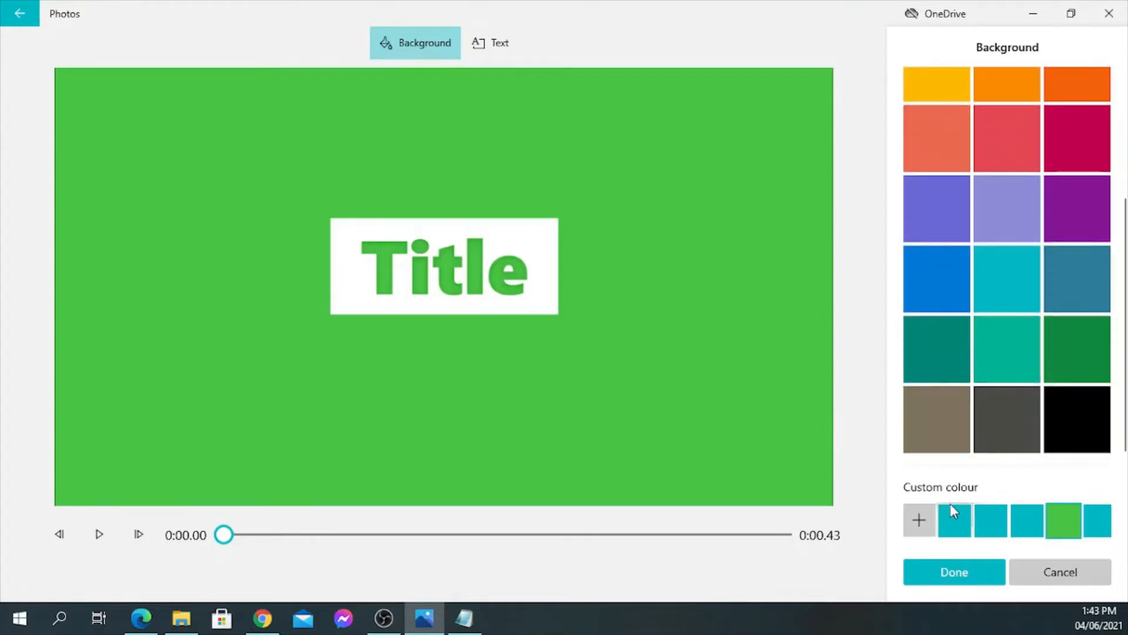
click(920, 520)
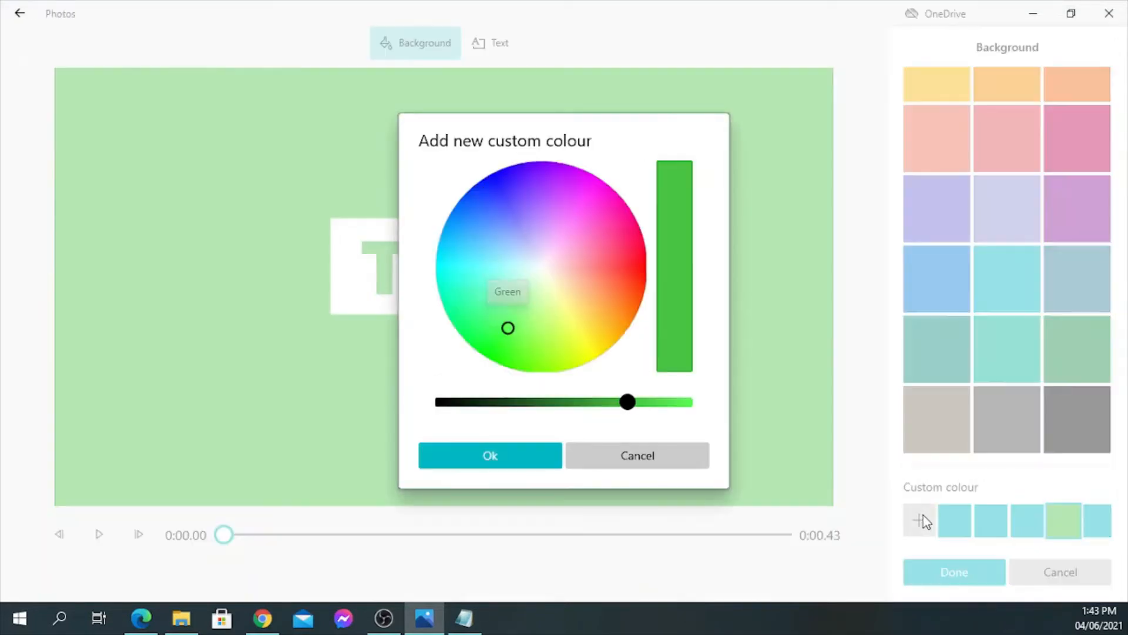
click(631, 454)
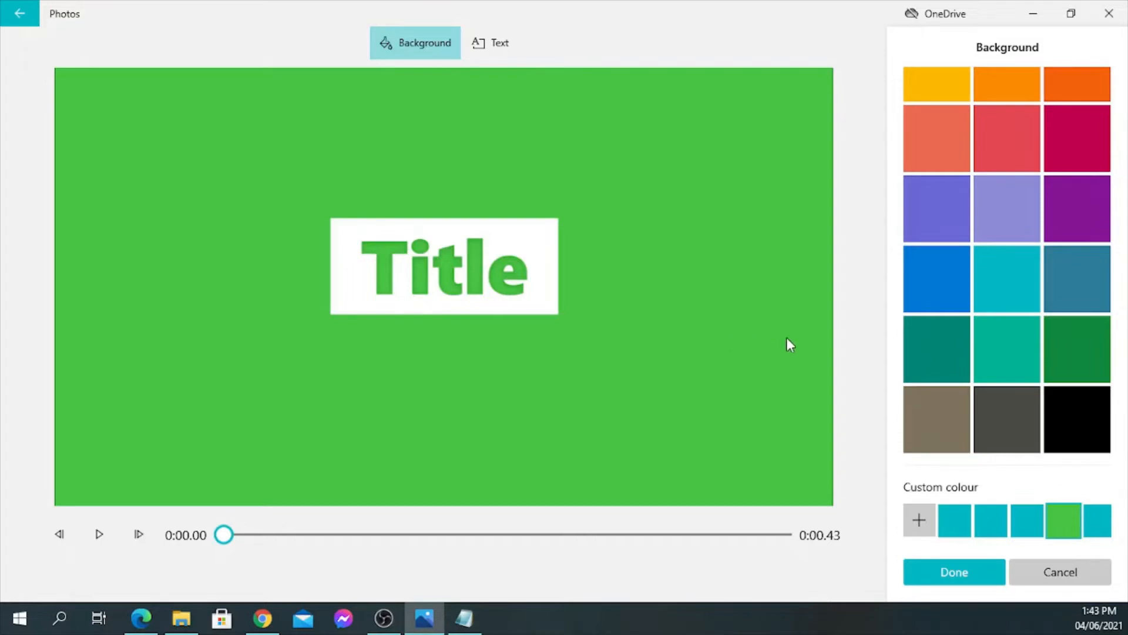
click(963, 570)
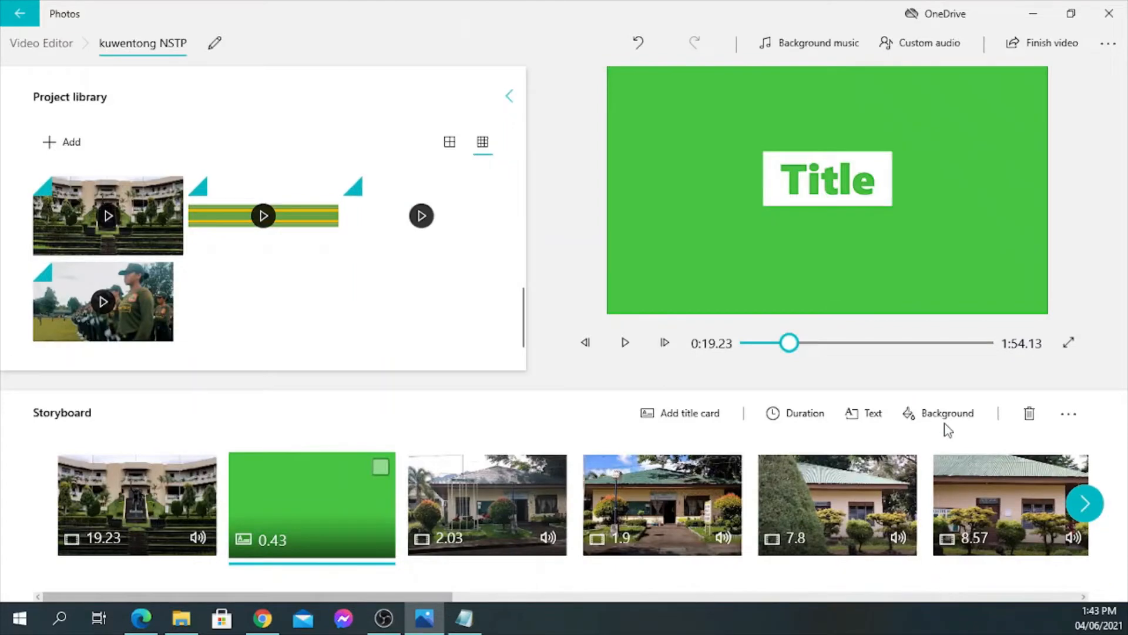
- Replace the title card's text with "NSTP offers ROTC and CWTS program" and set the card's duration to 5 seconds
click(872, 418)
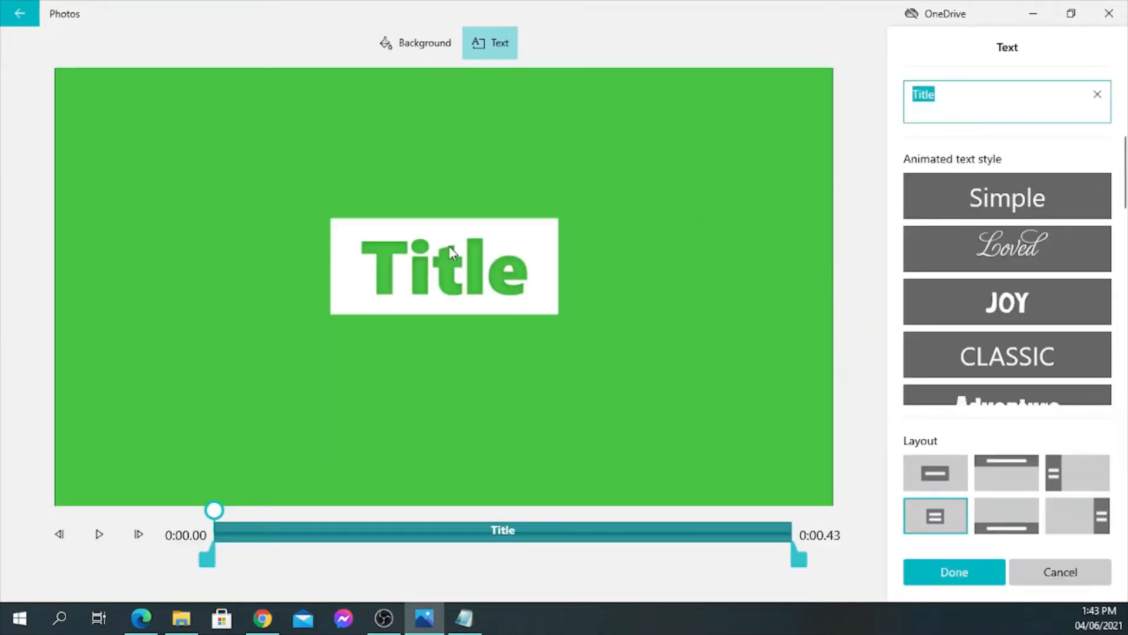
click(966, 94)
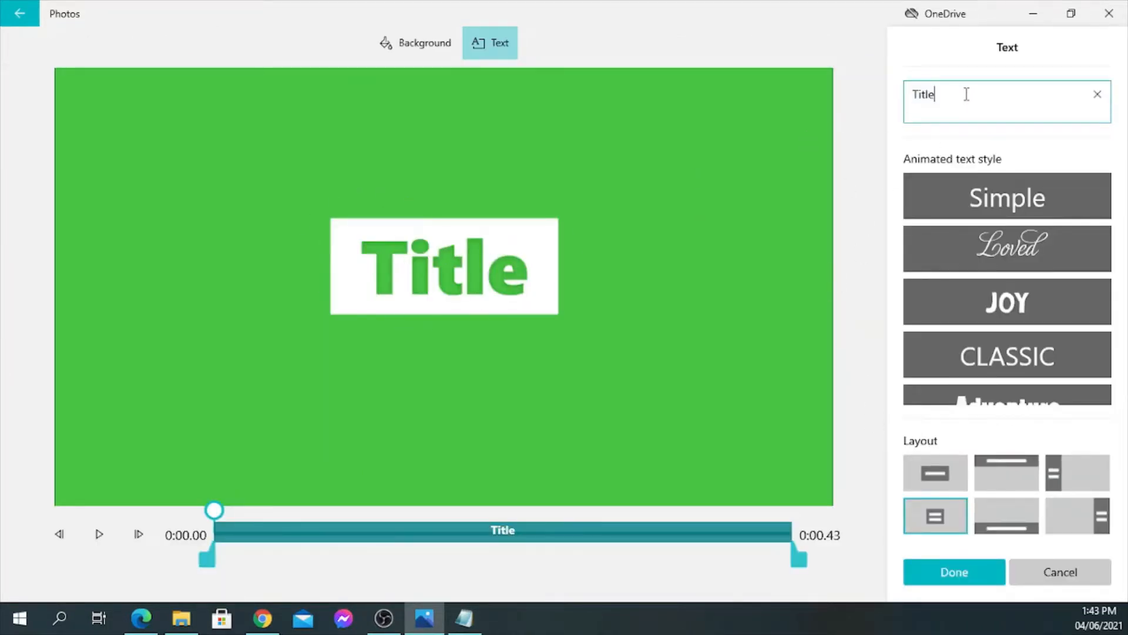
drag(971, 91, 913, 91)
text(NSTP)
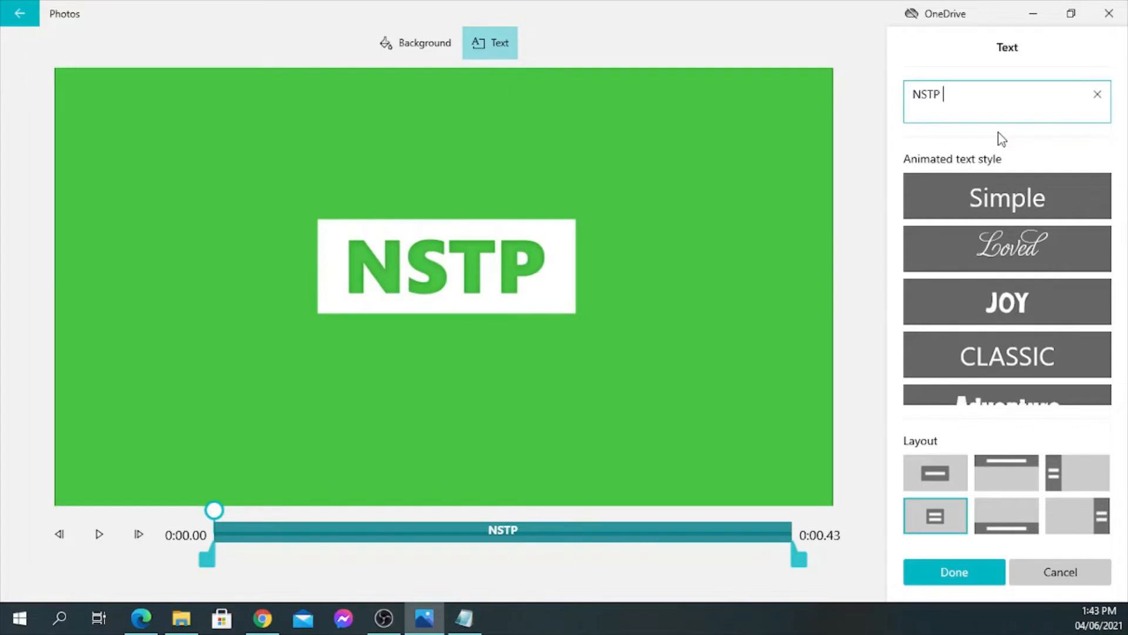
text( offe)
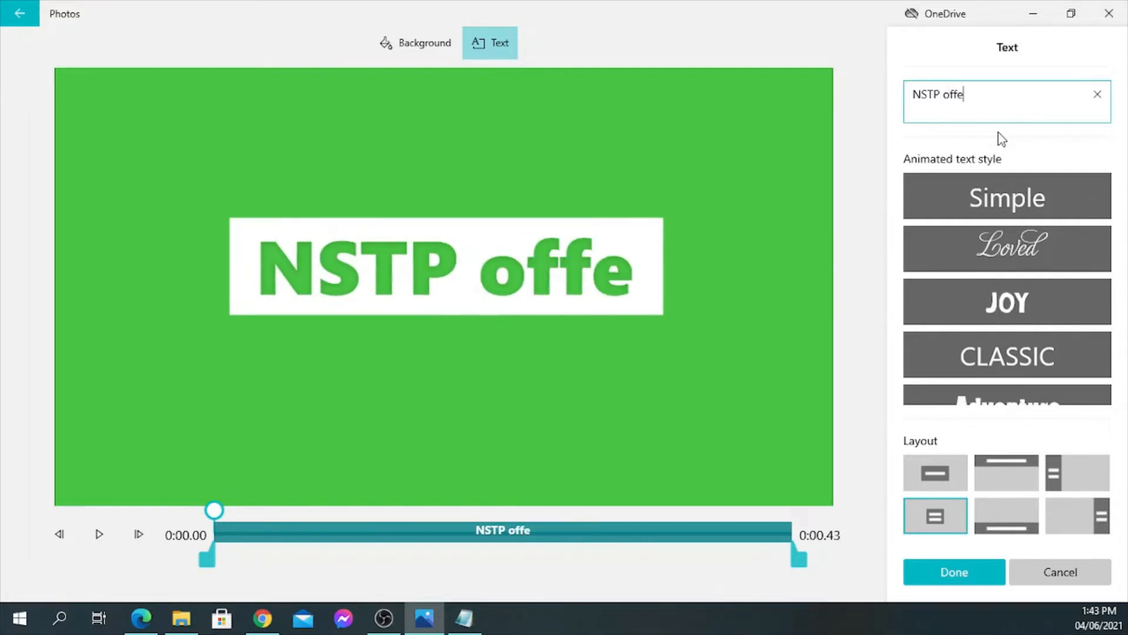
text(rs )
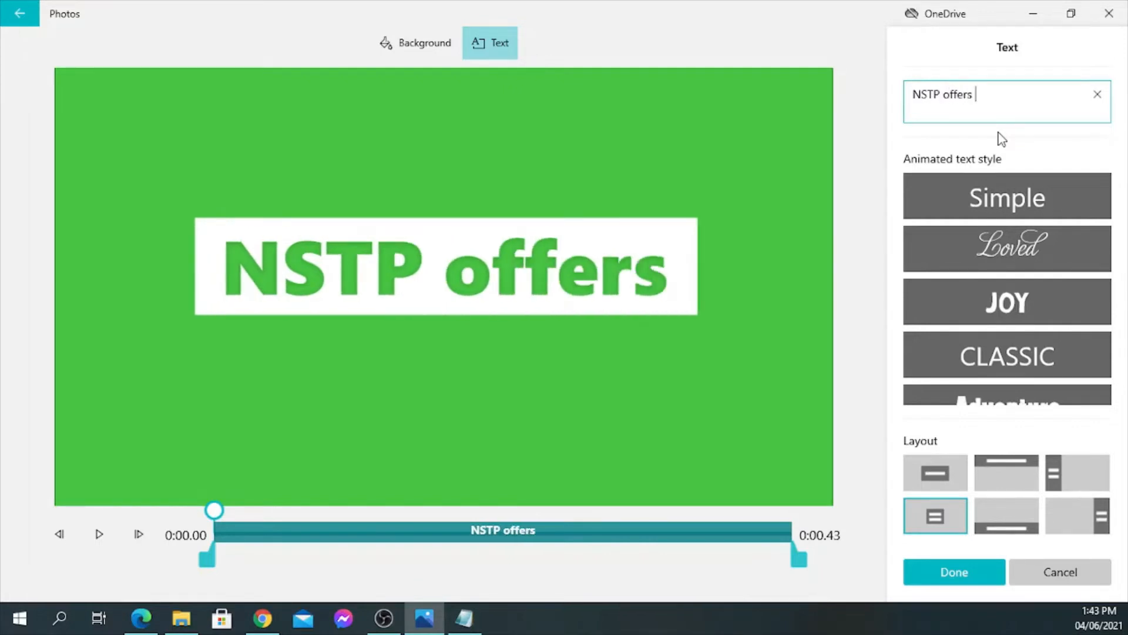
text(ROT)
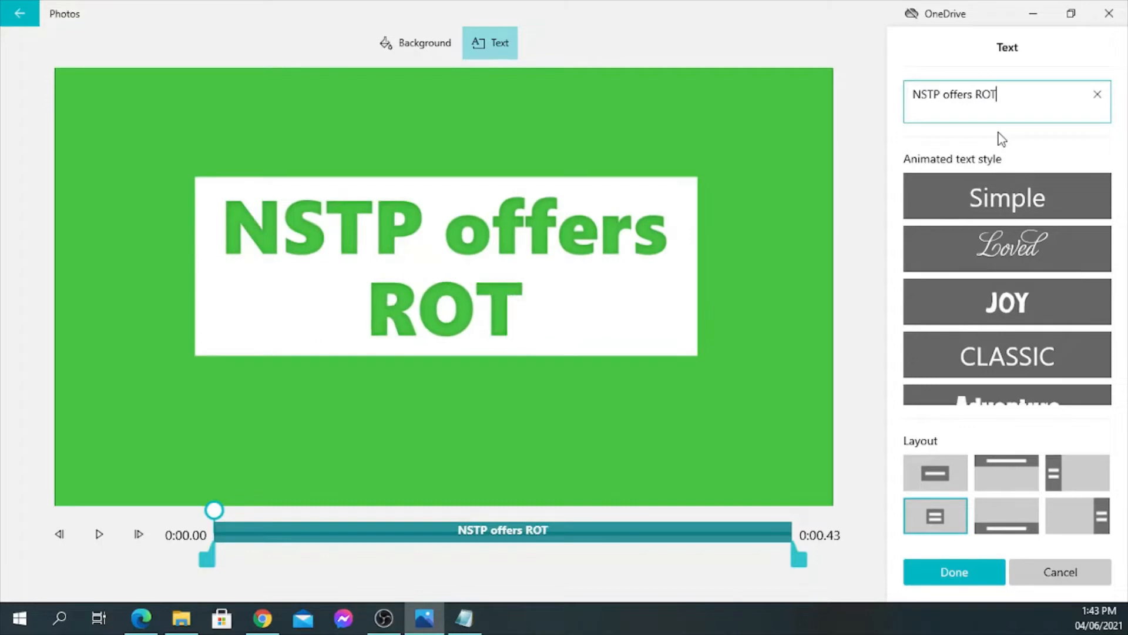
text(C a)
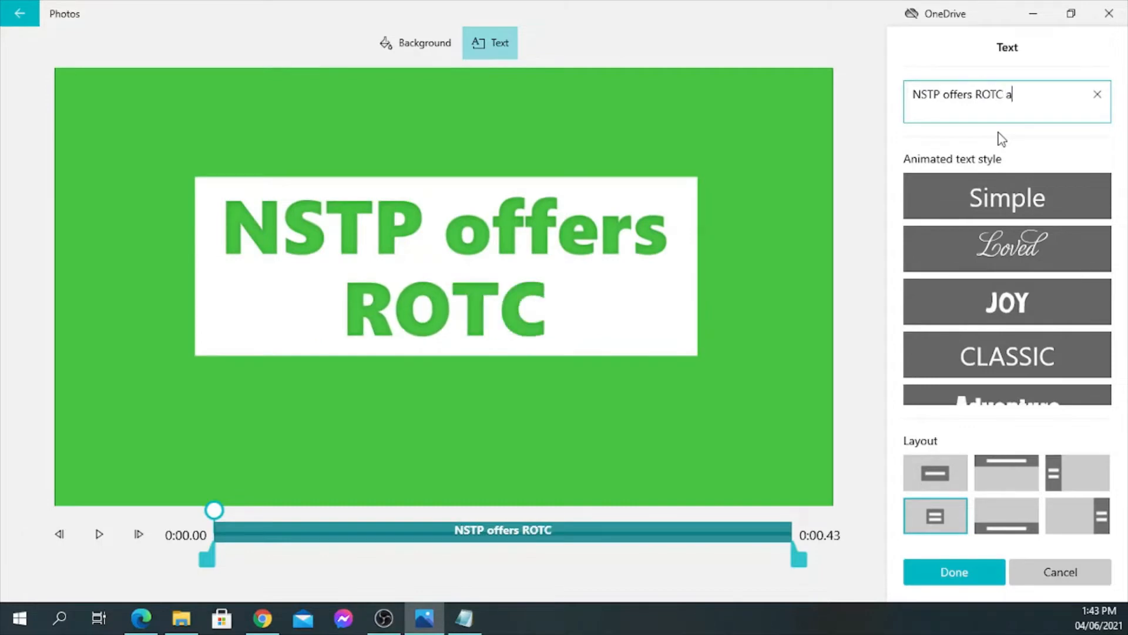
text(nd CWTS)
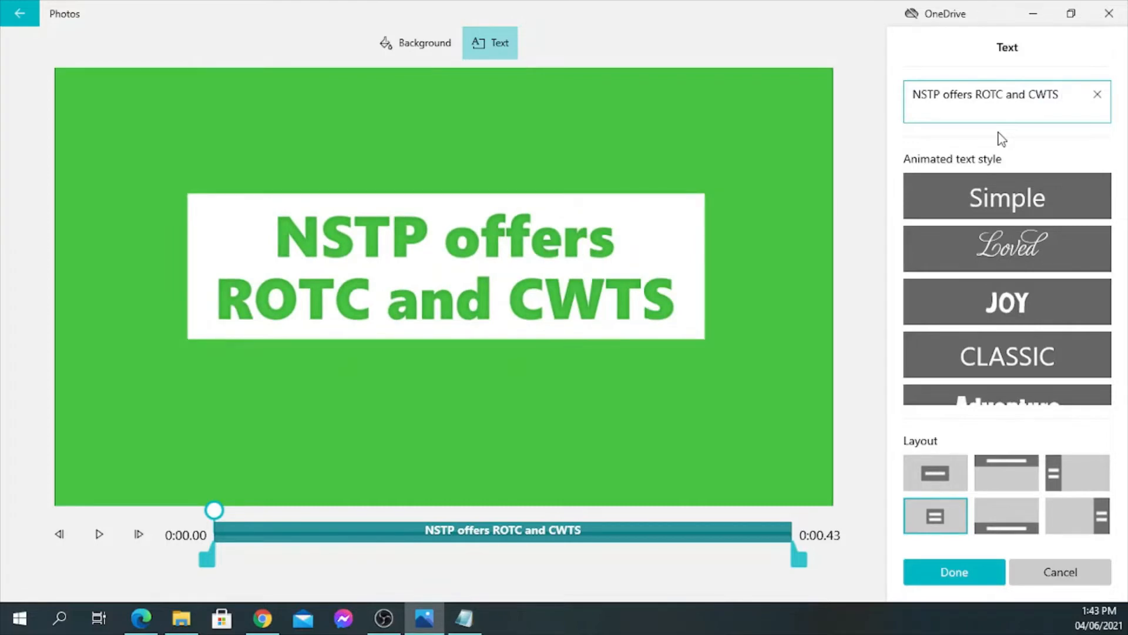
text( programs)
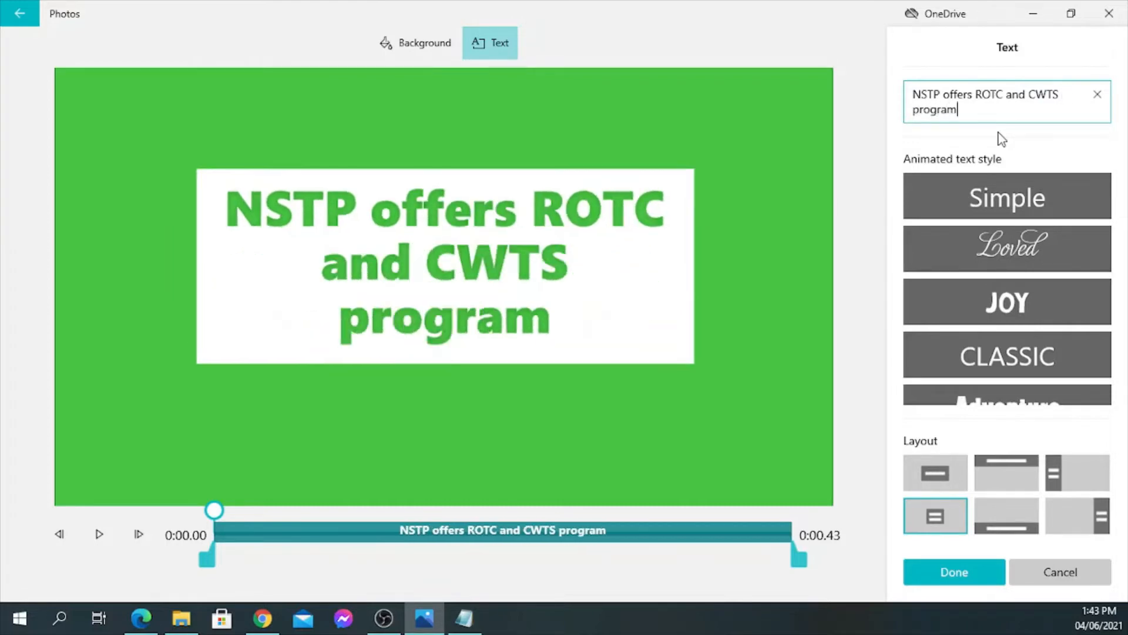
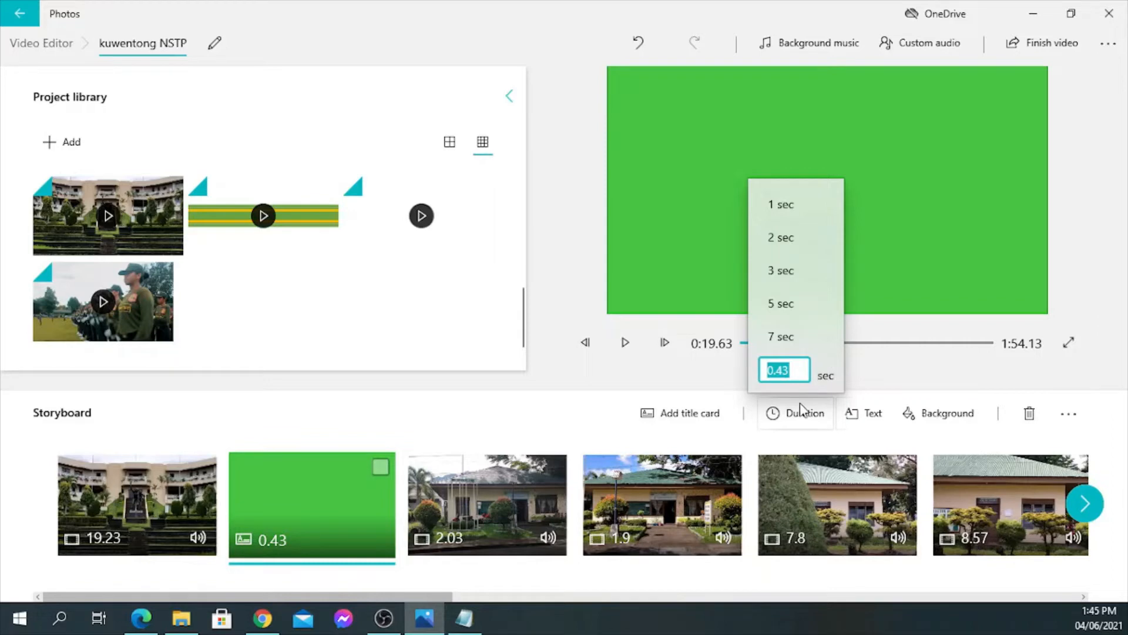
click(793, 303)
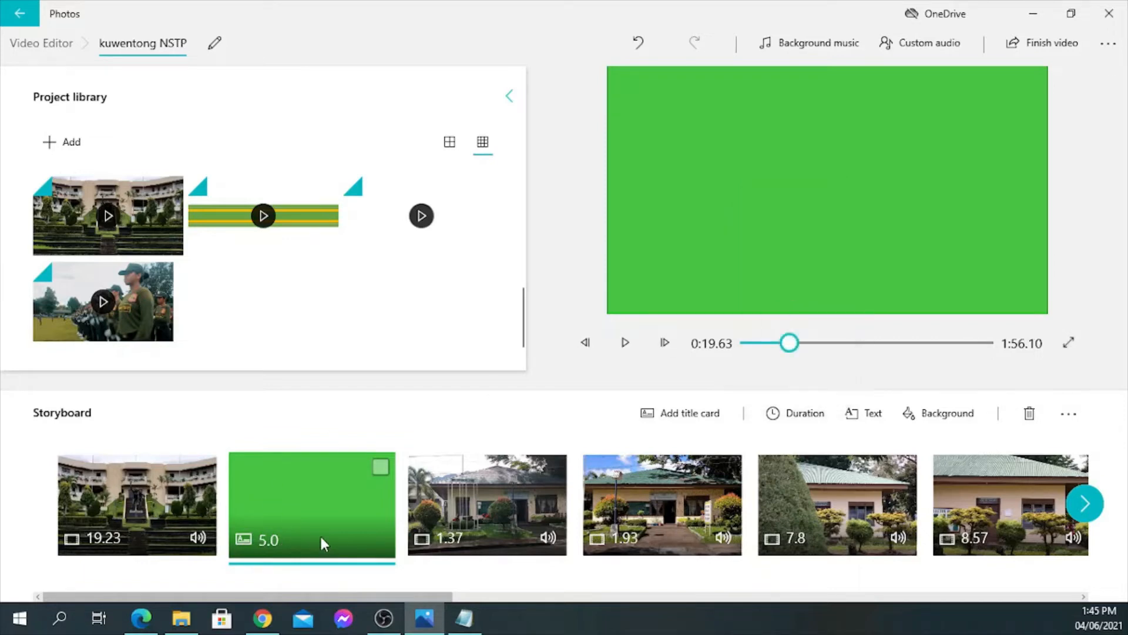
- Select only the first storyboard clip and add the text "Visayas State University" to it
click(186, 517)
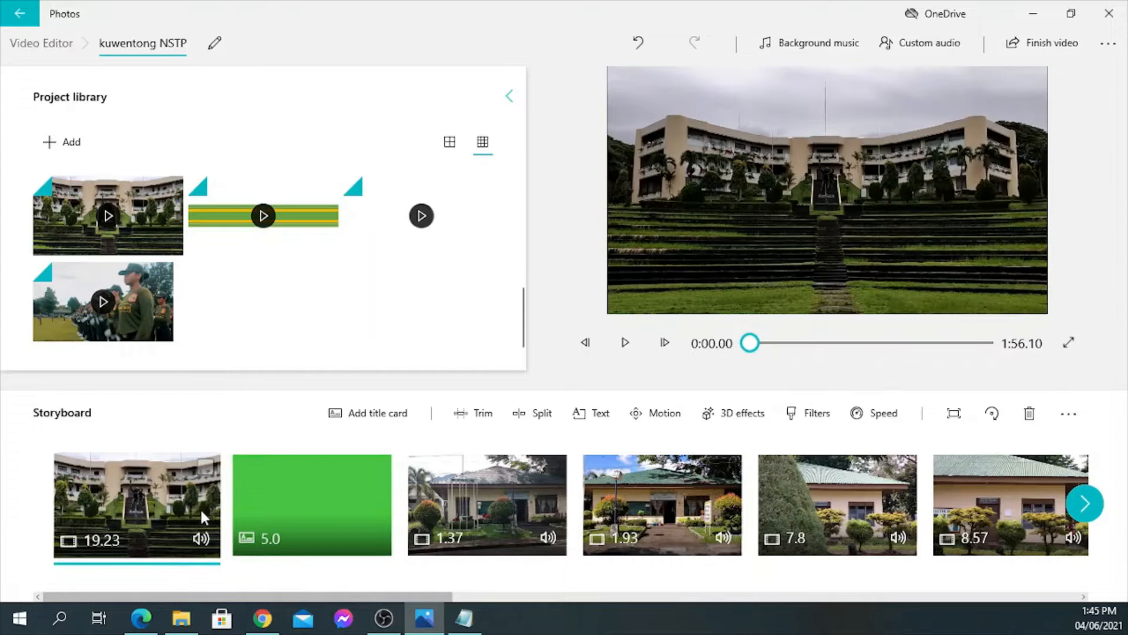
click(382, 467)
click(382, 466)
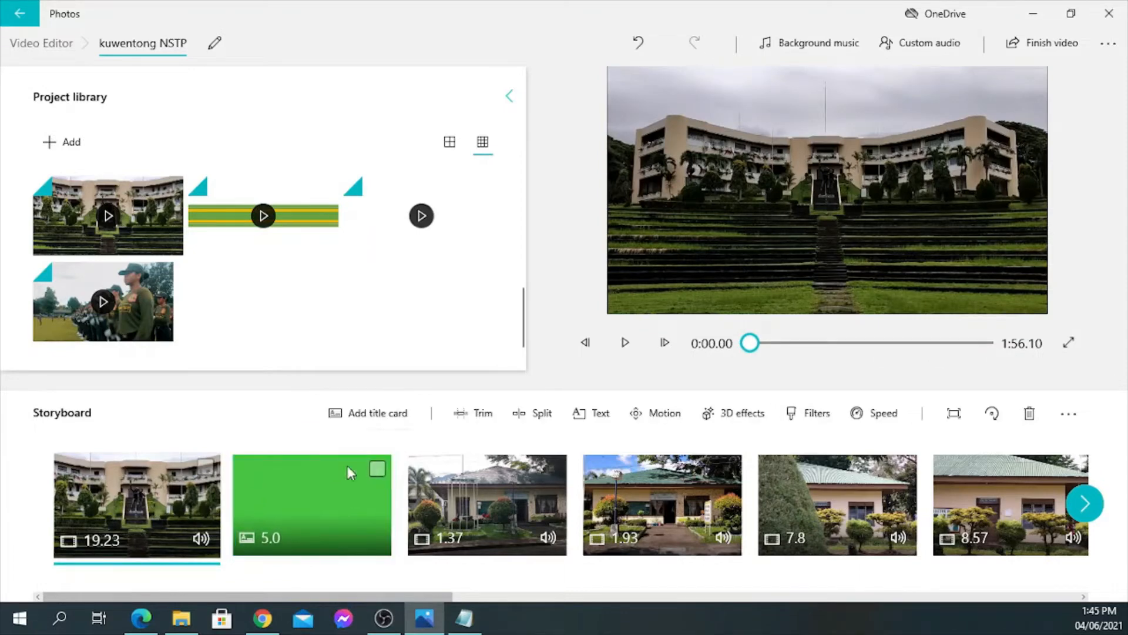
click(205, 468)
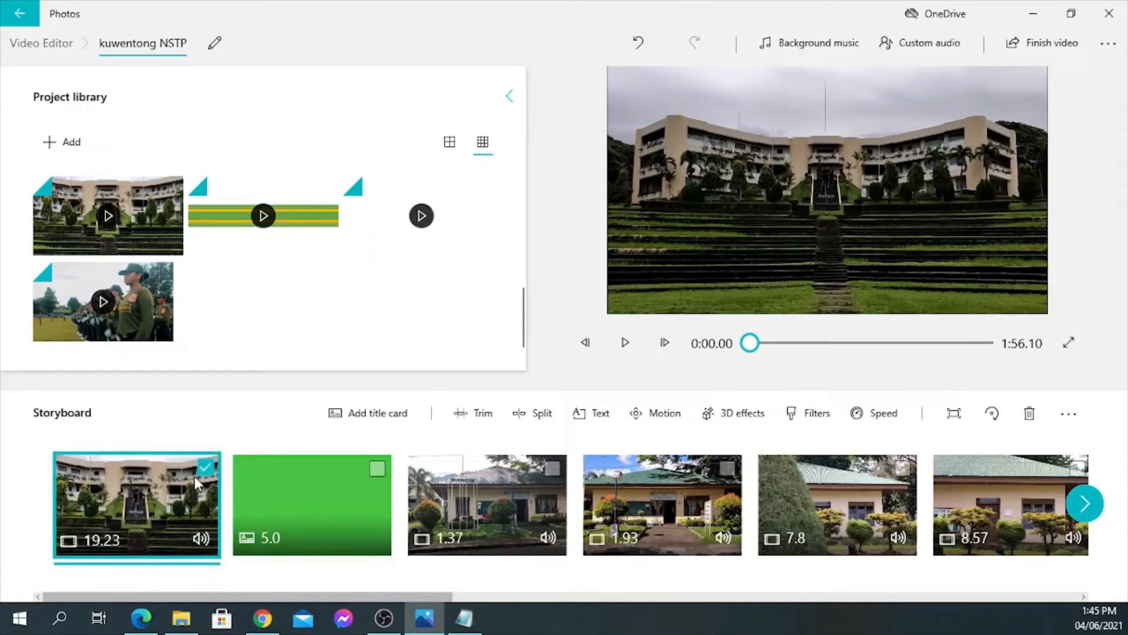
click(604, 415)
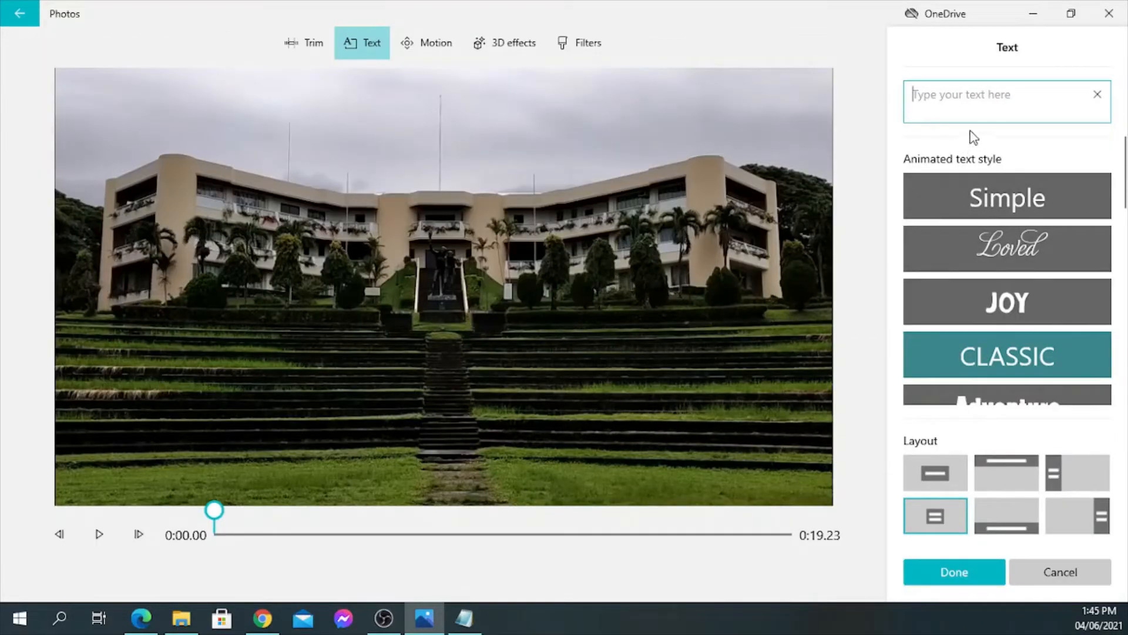
text(Visay)
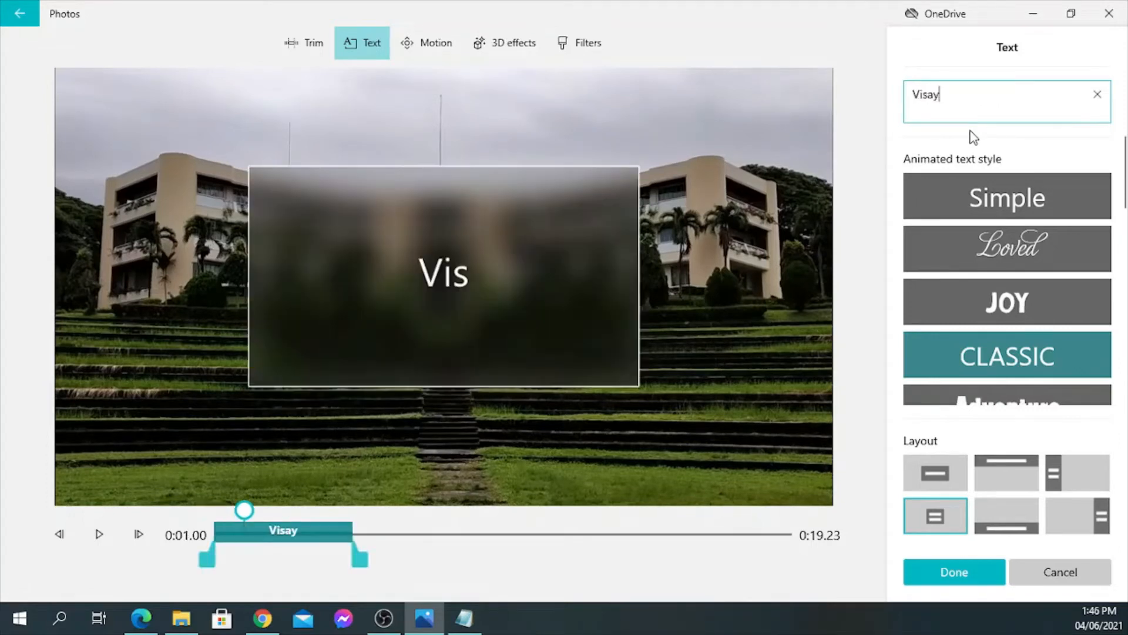
text(as State )
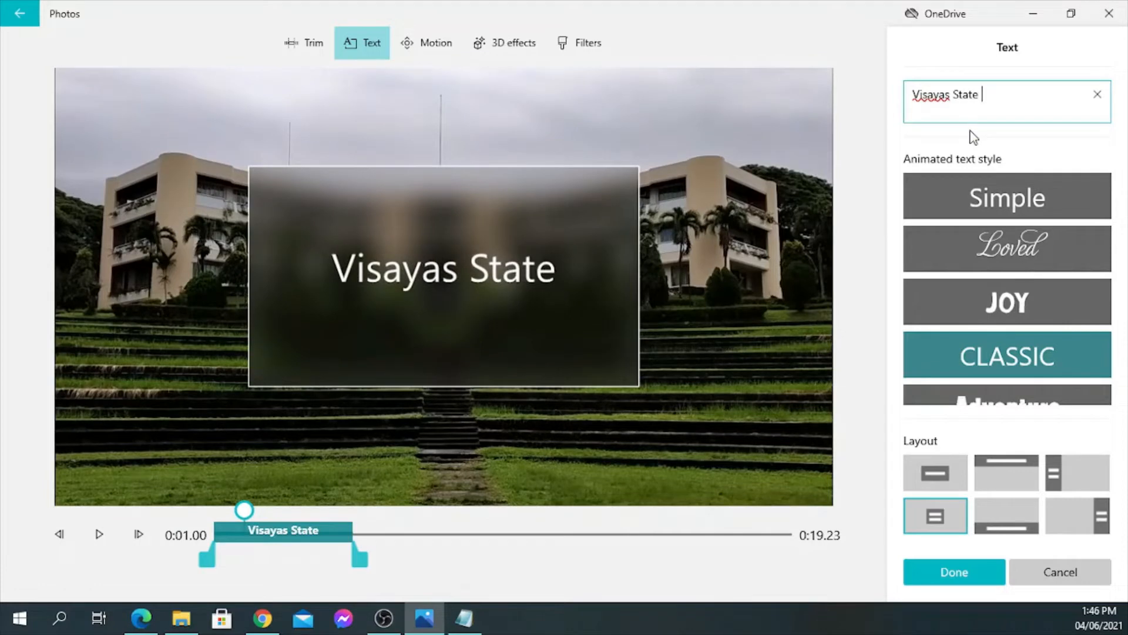
text(Universi)
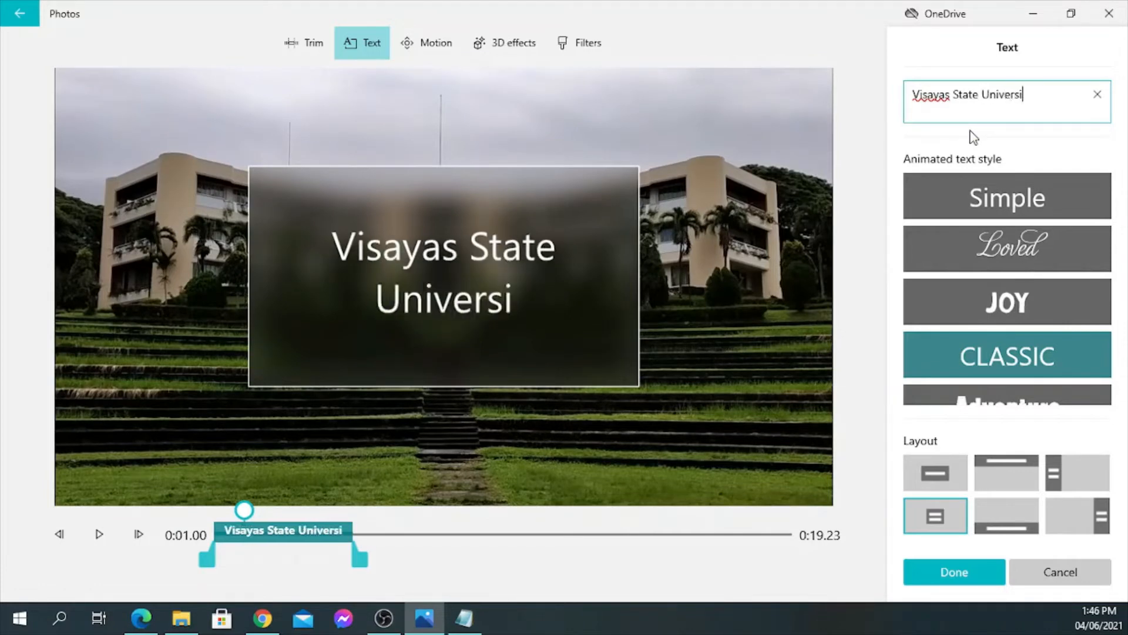
text(ty)
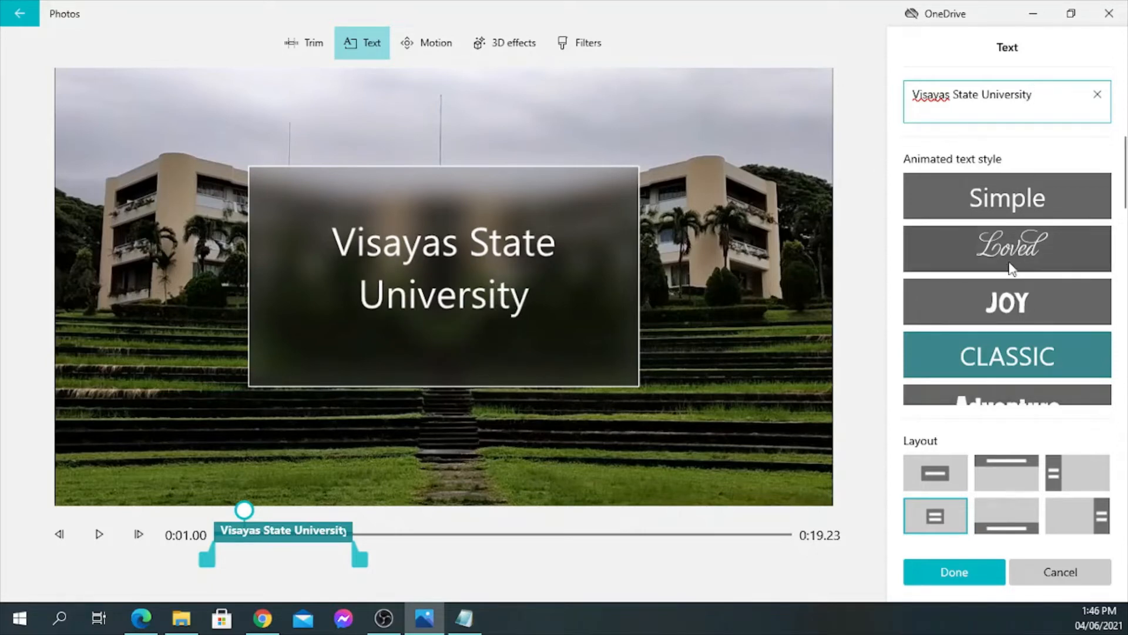
- Place the caption in the full-width layout along the picture's lower edge, start it at 0:01.00 and extend its display time
click(995, 518)
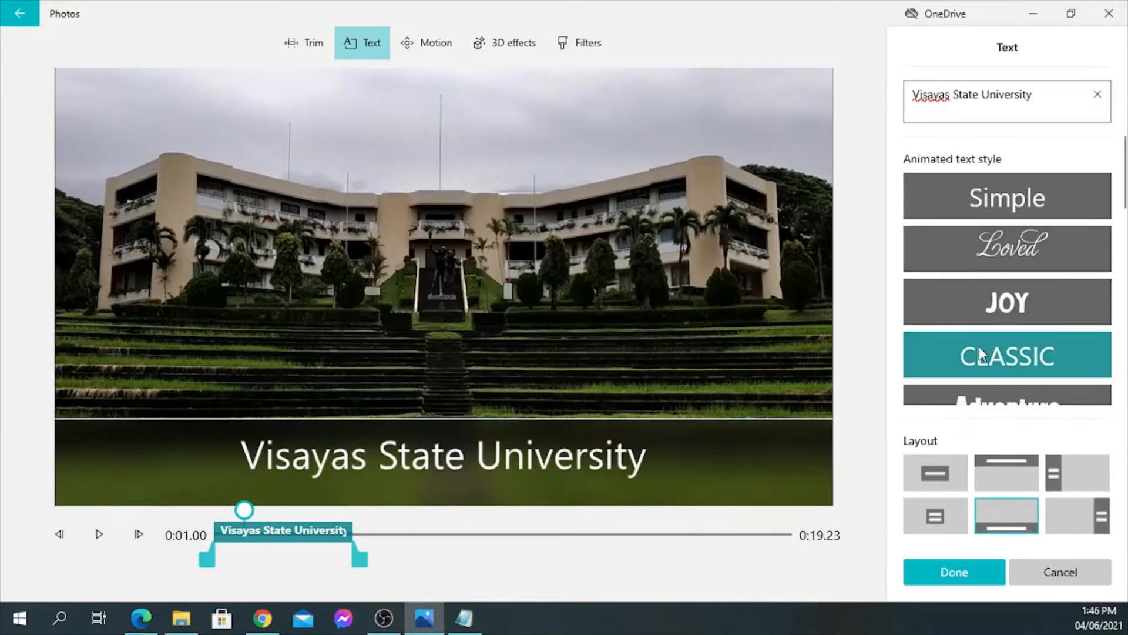
drag(292, 530, 325, 531)
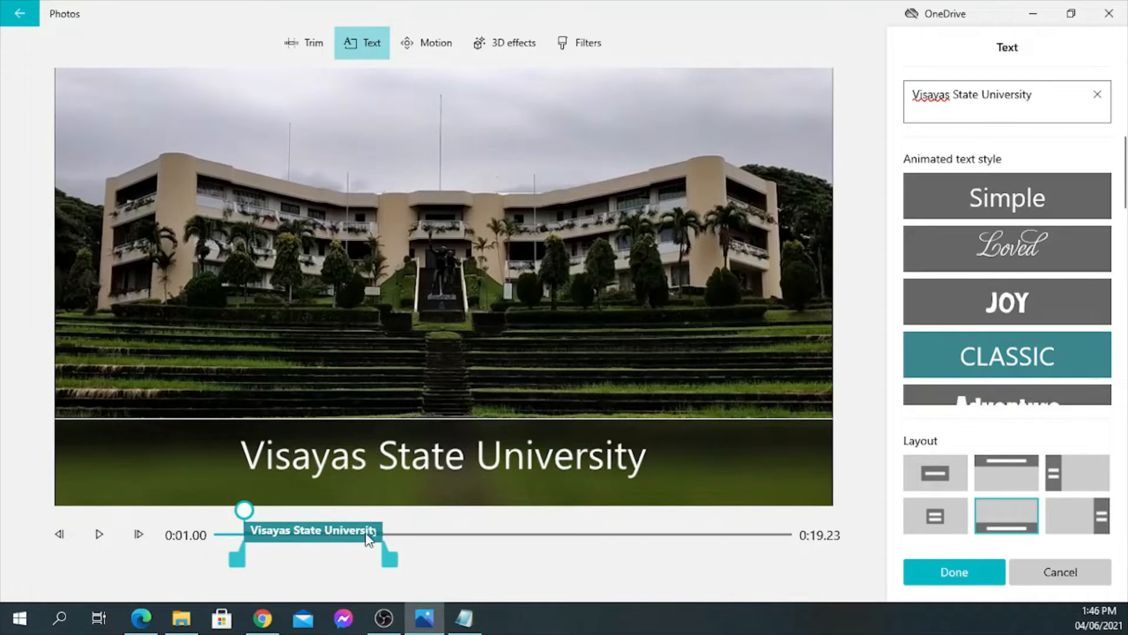
drag(389, 557, 463, 557)
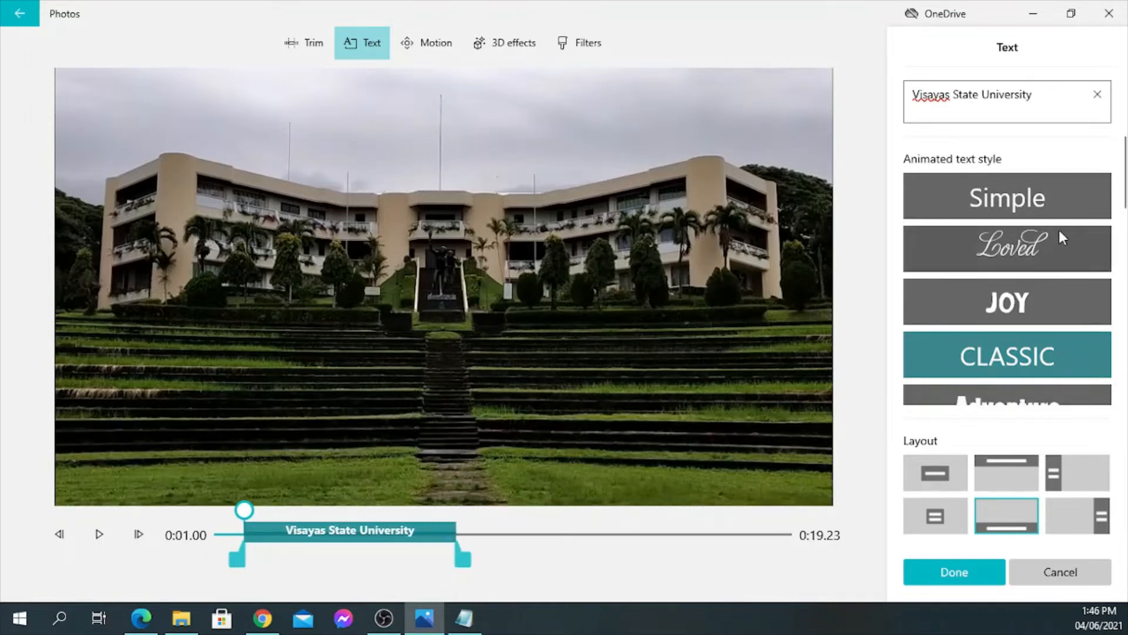
- Try the Simple, Loved and Joy animated styles on the caption and return to Classic
click(1032, 203)
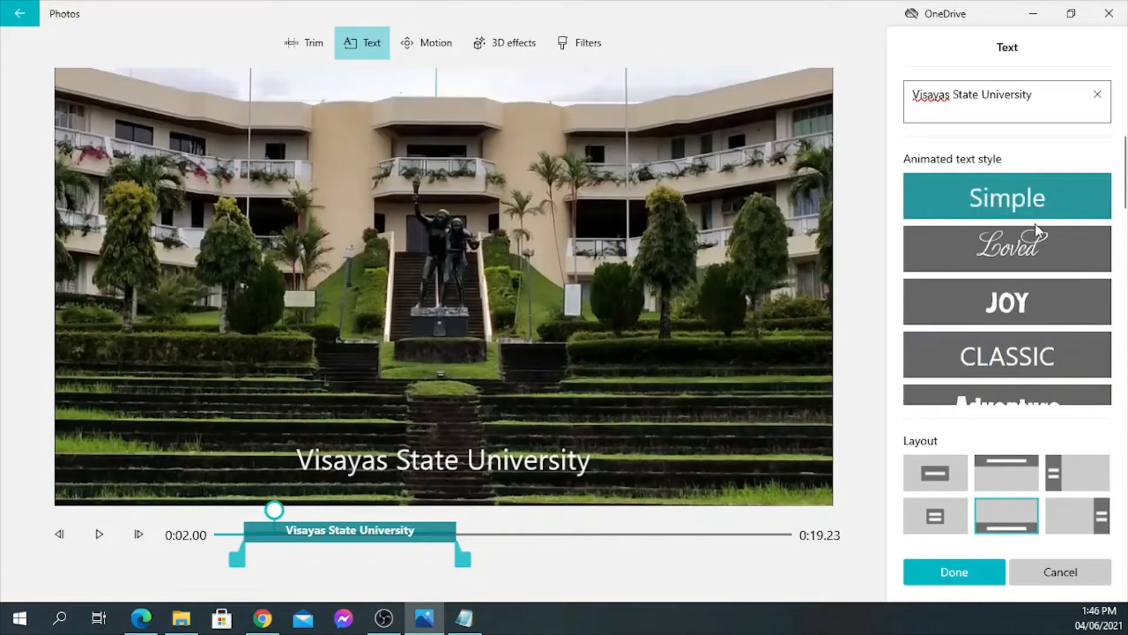
click(1030, 254)
click(1016, 302)
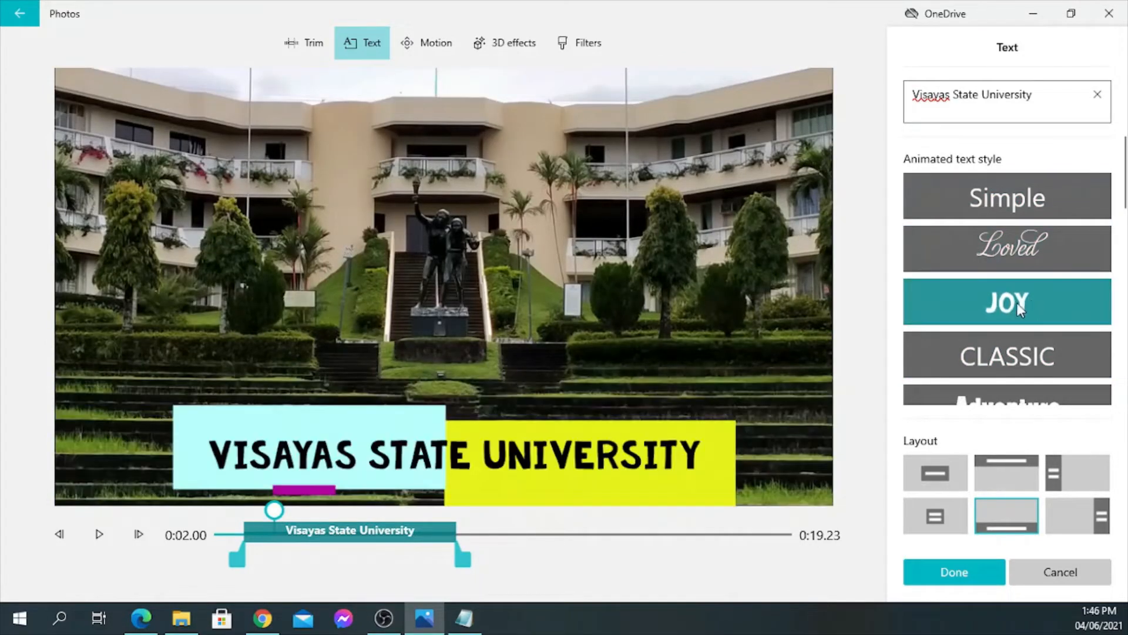
click(1026, 361)
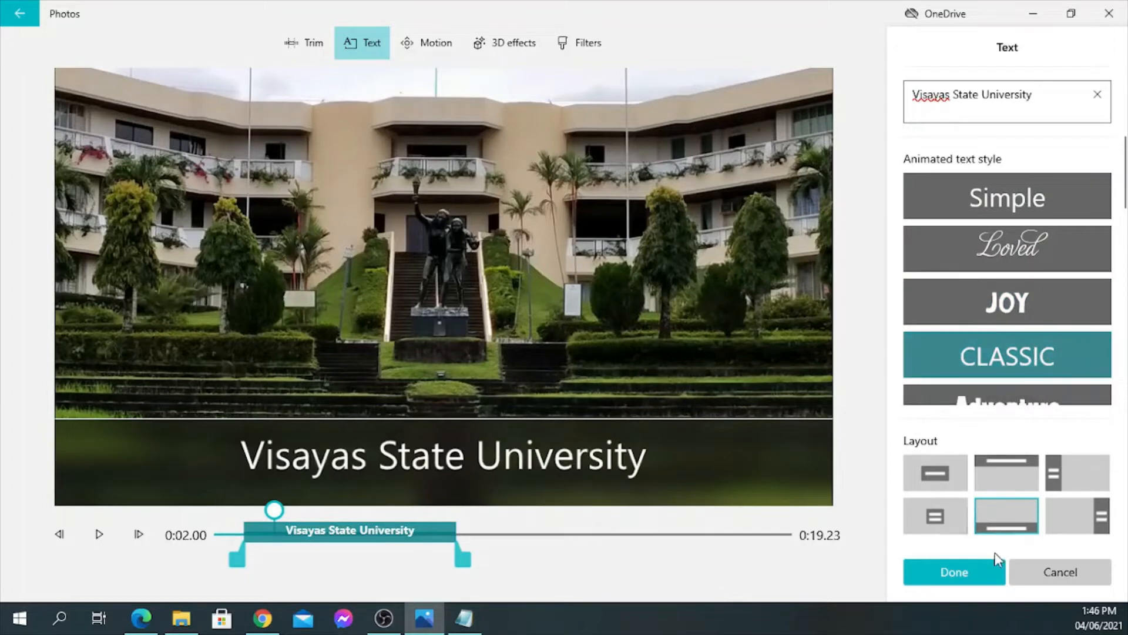
- Preview the captioned clip from its beginning and apply the "Visayas State University" caption
click(956, 579)
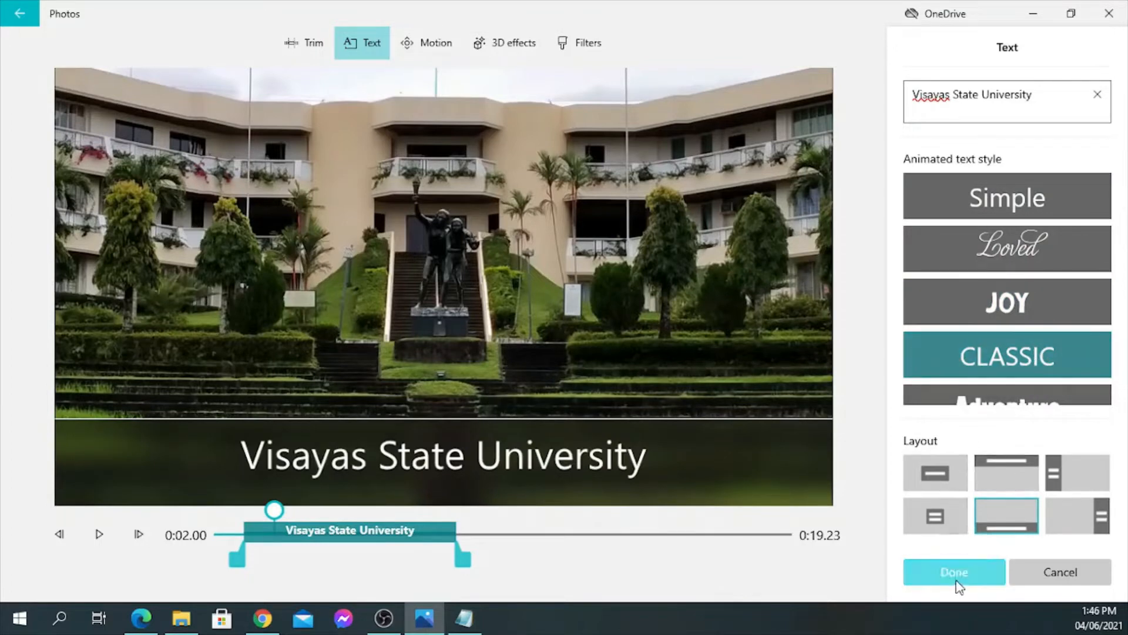
drag(275, 510, 215, 511)
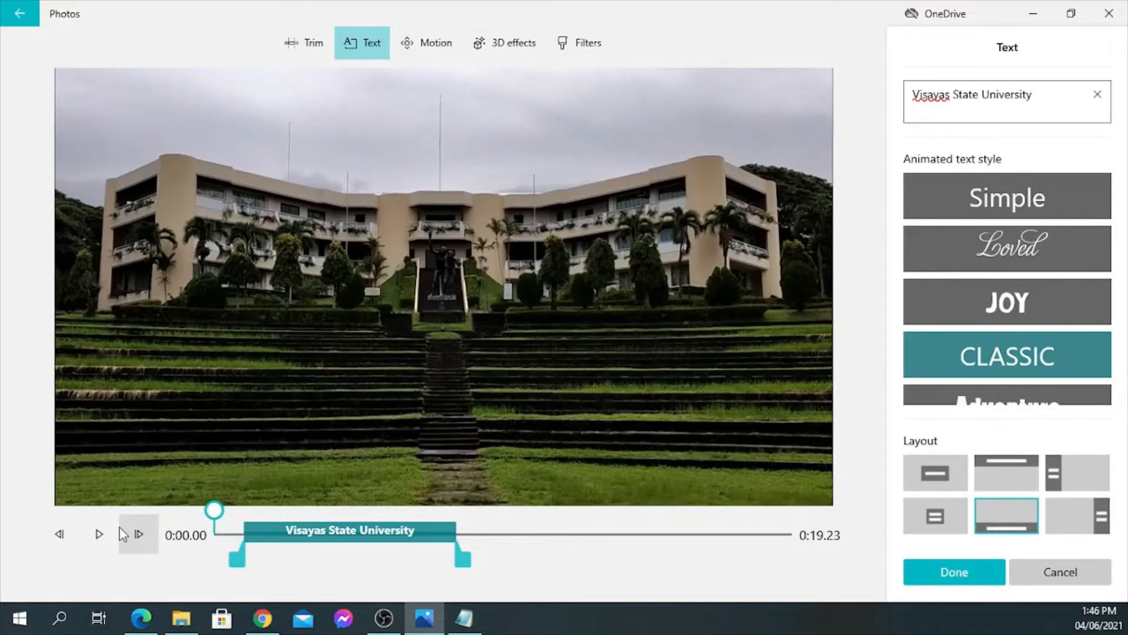
click(101, 534)
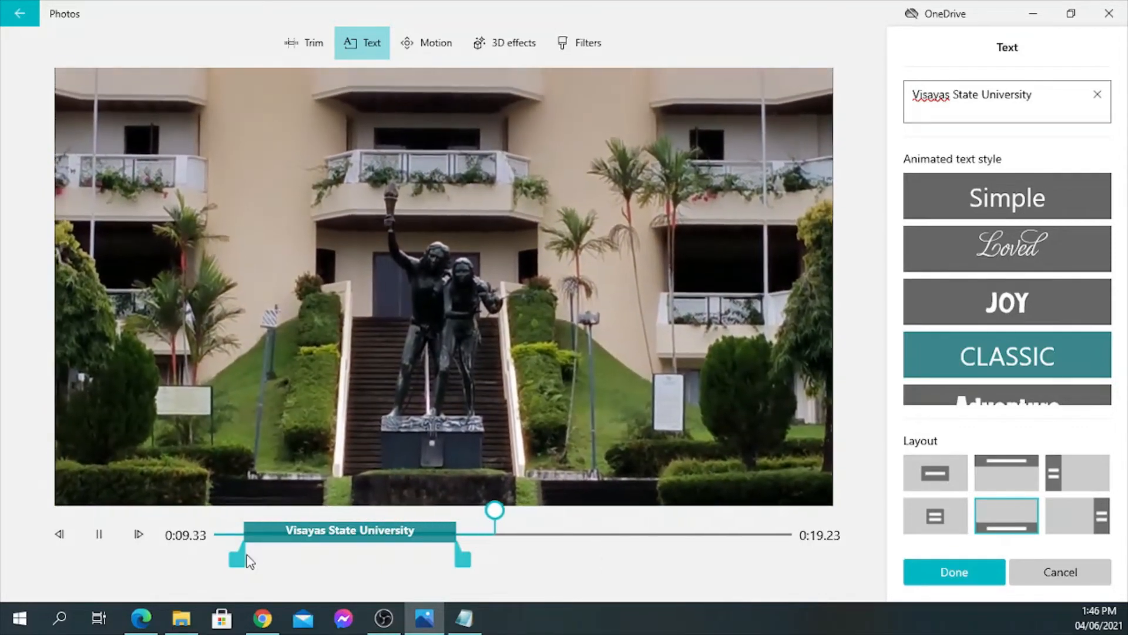
click(967, 576)
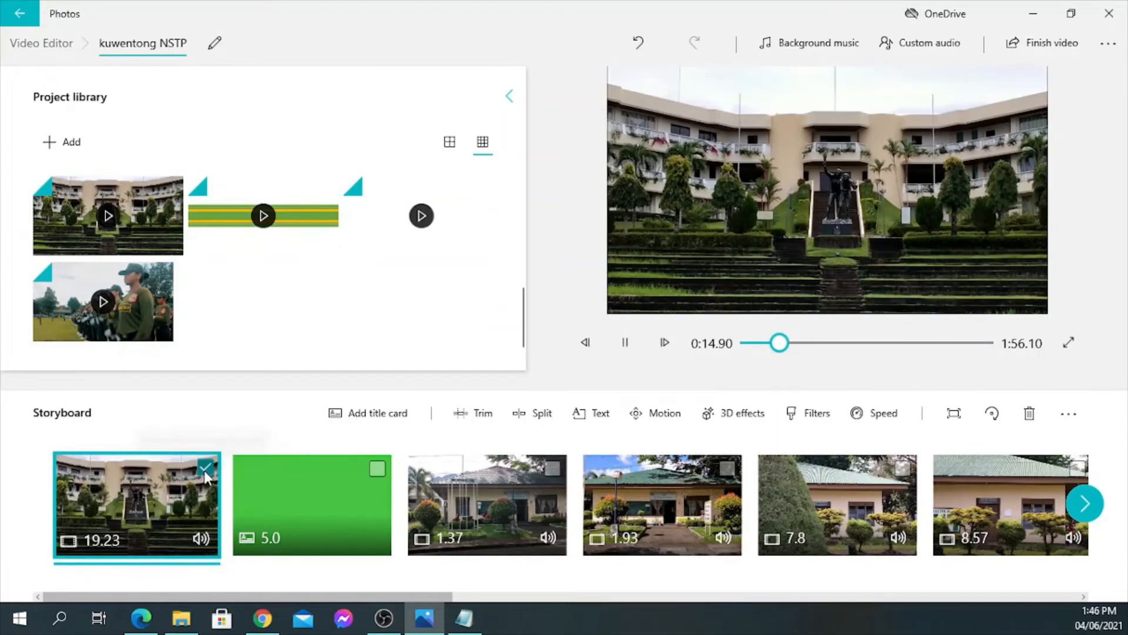
- Select only the clip after the green title card and trim its start to 0:02.86
click(204, 469)
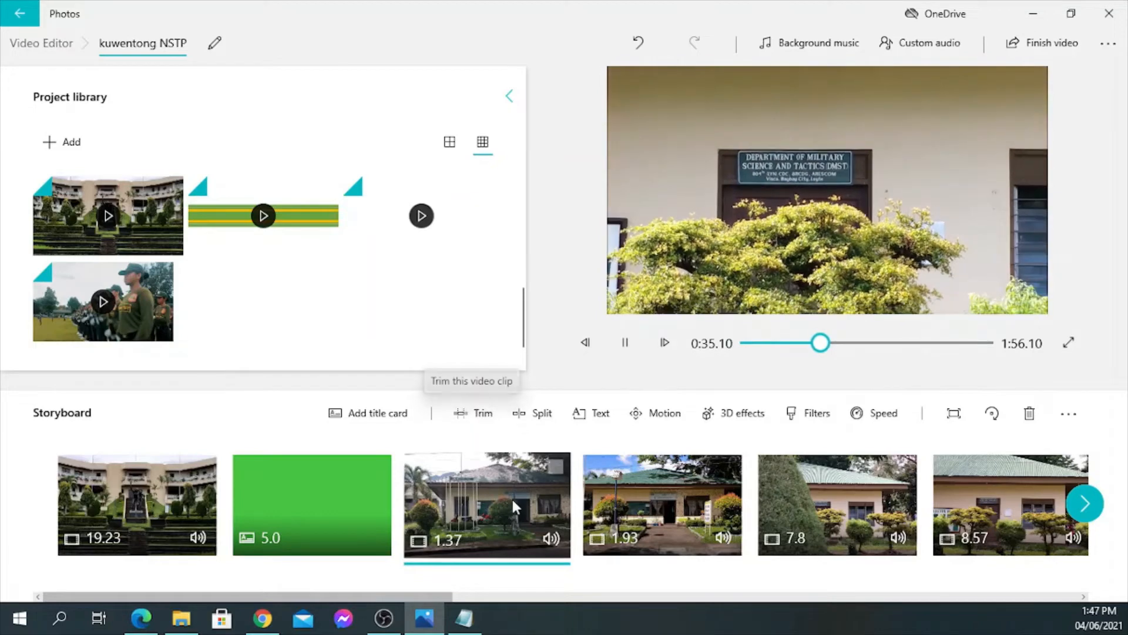
click(556, 466)
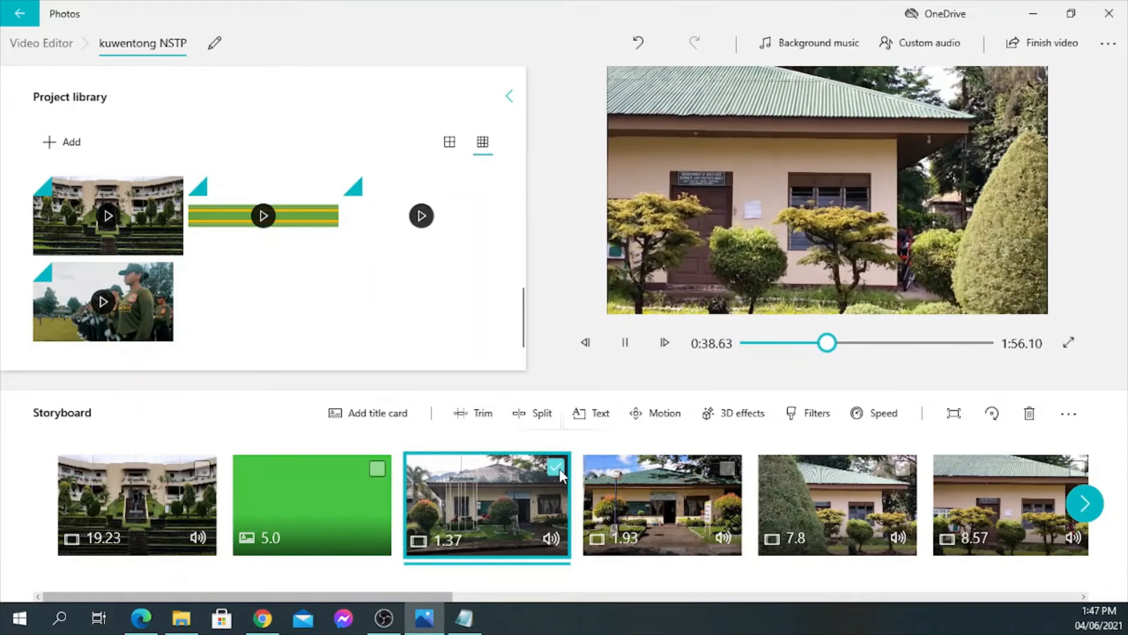
click(480, 416)
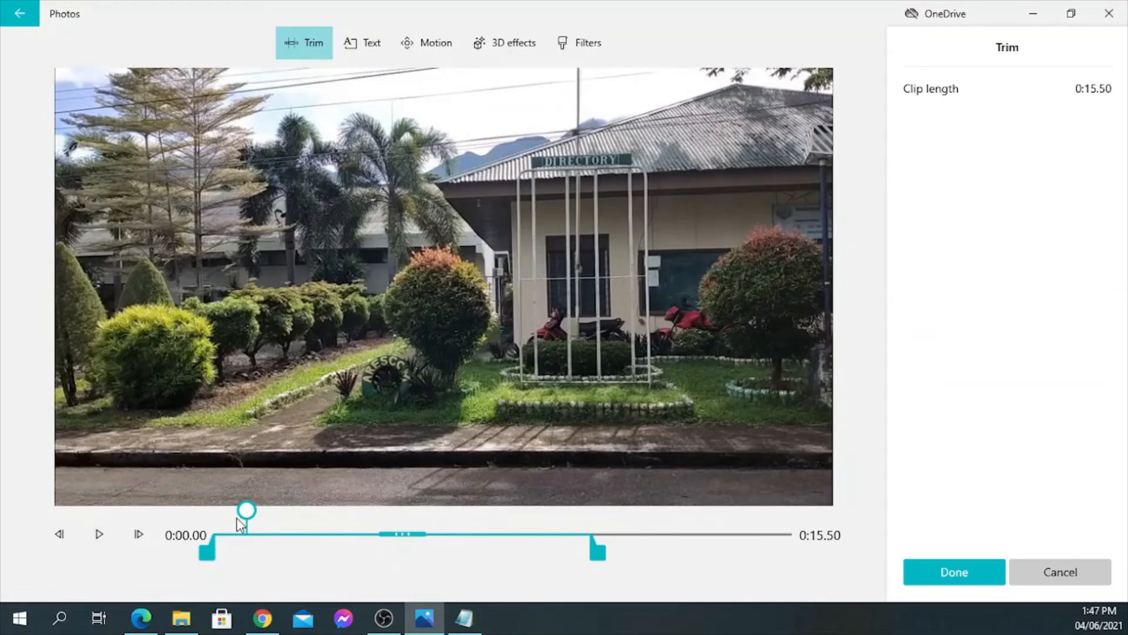
drag(240, 523, 219, 522)
click(97, 535)
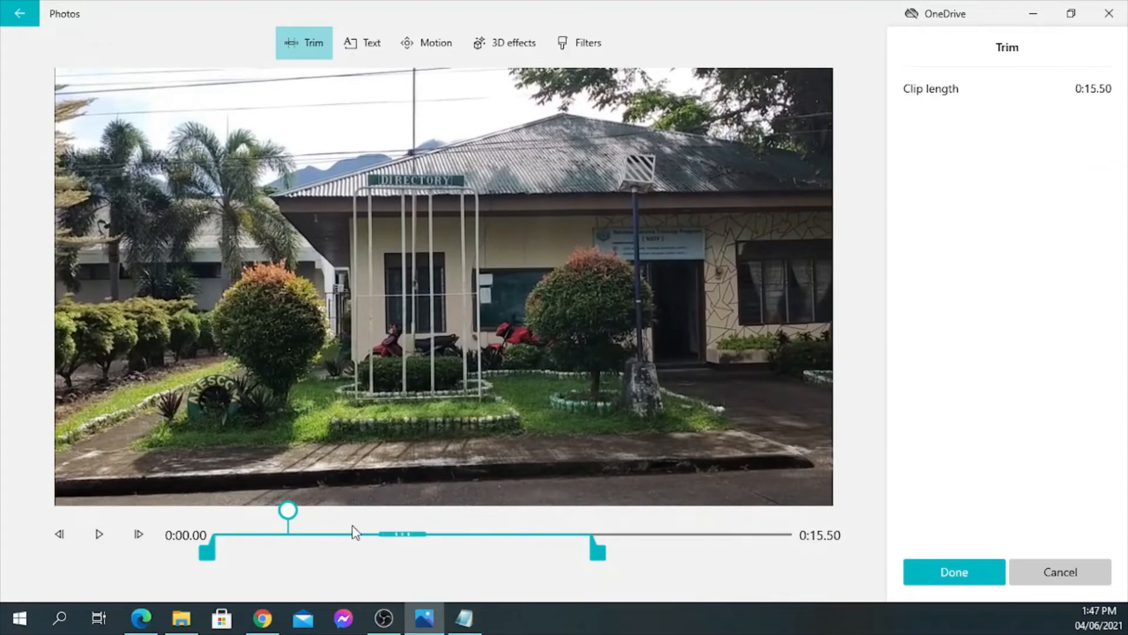
mouse_move(289, 515)
mouse_down()
mouse_move(265, 517)
mouse_move(285, 518)
mouse_up()
drag(212, 550, 265, 557)
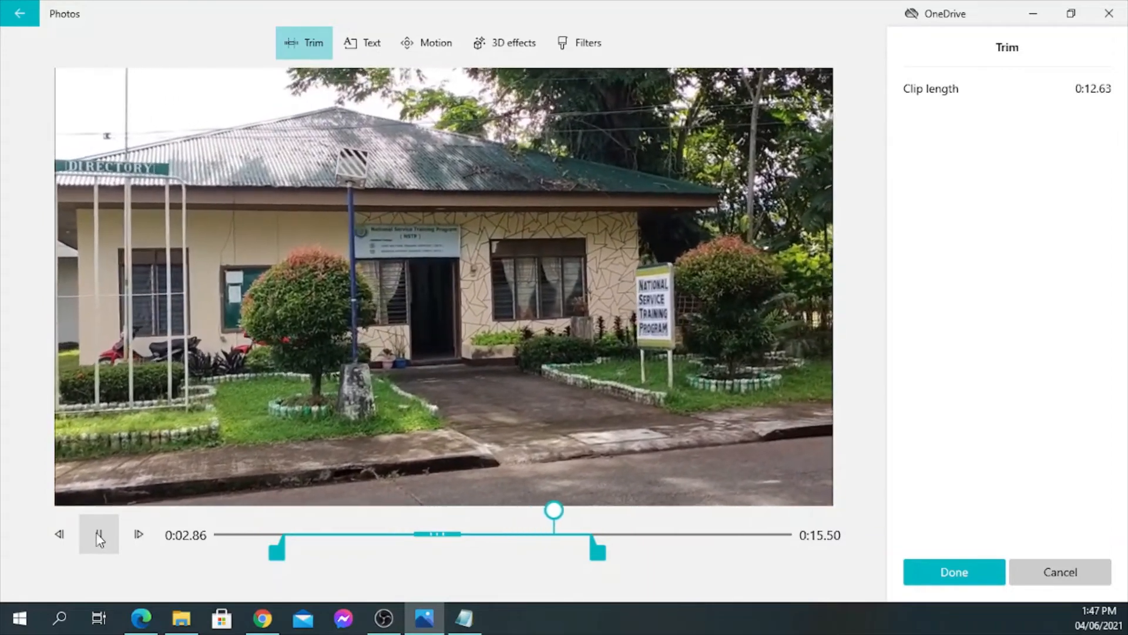
- Trim the end of the office clip to make it 11.43 seconds long, apply the trim and deselect the clip
click(98, 539)
drag(598, 553, 573, 554)
click(961, 576)
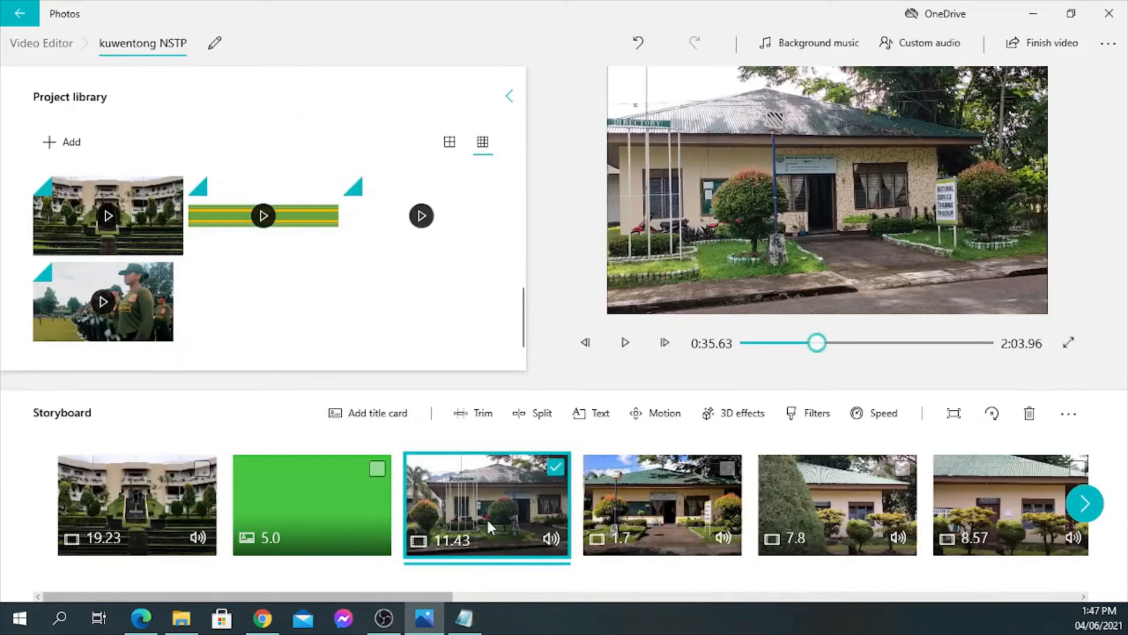
click(553, 471)
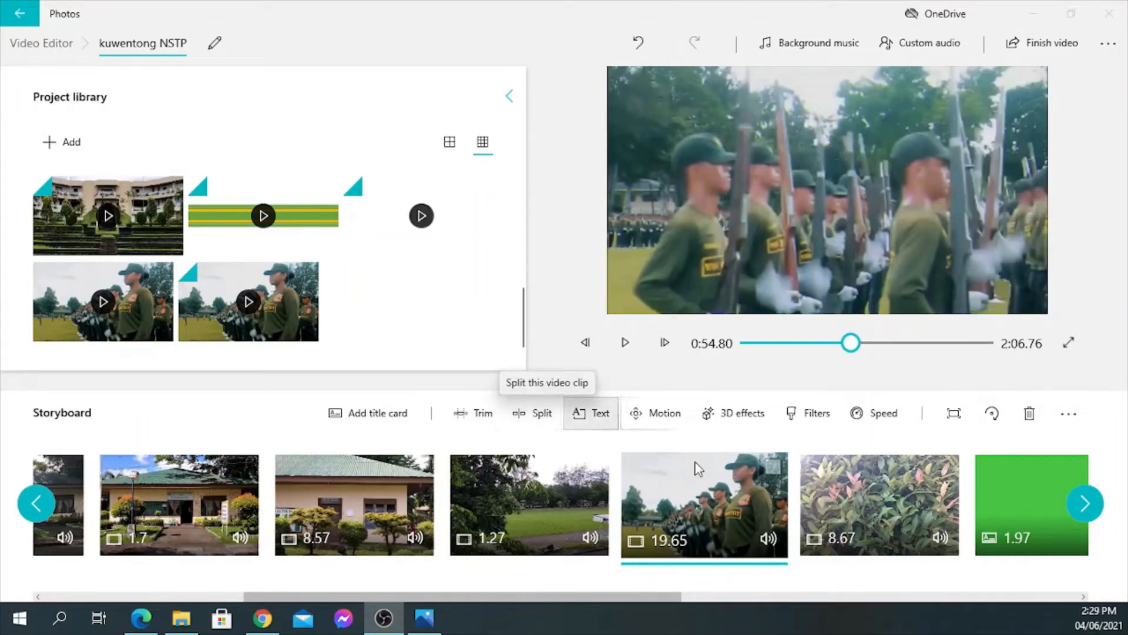
- Split the 19.65-second ROTC formation clip at 0:06.86, playing it from the start to find the scene change
click(770, 464)
click(771, 466)
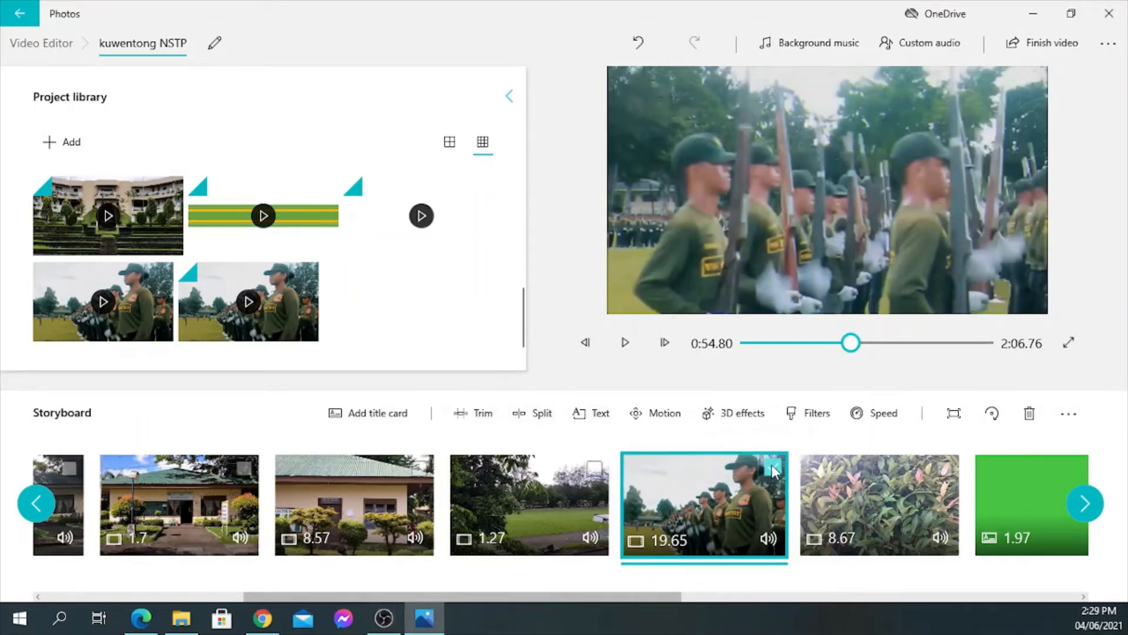
click(539, 416)
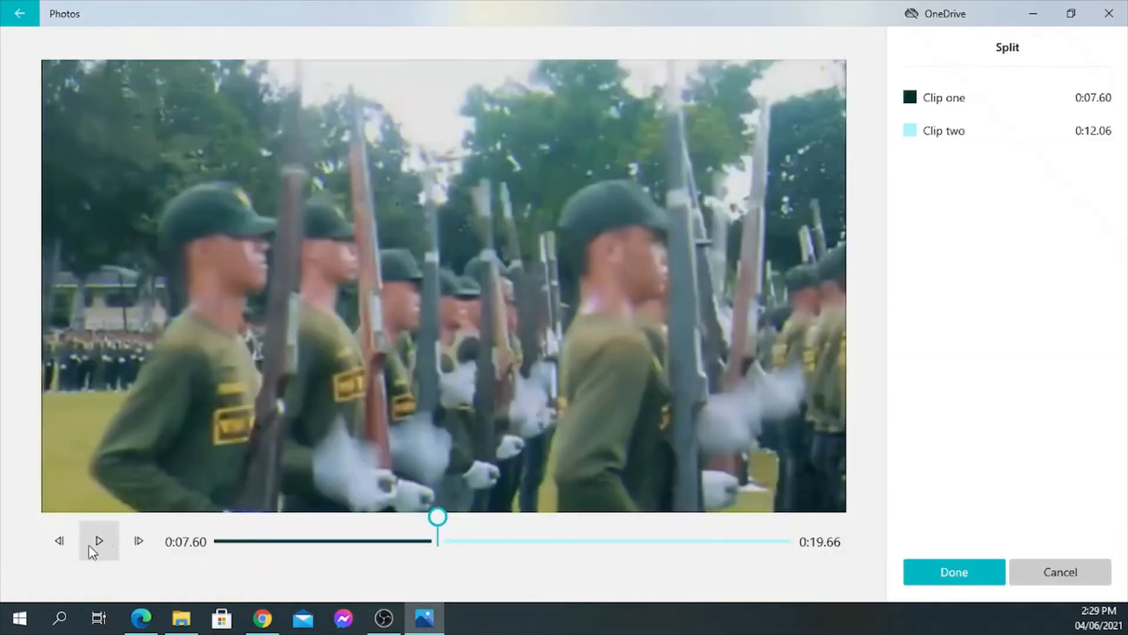
drag(444, 529, 217, 532)
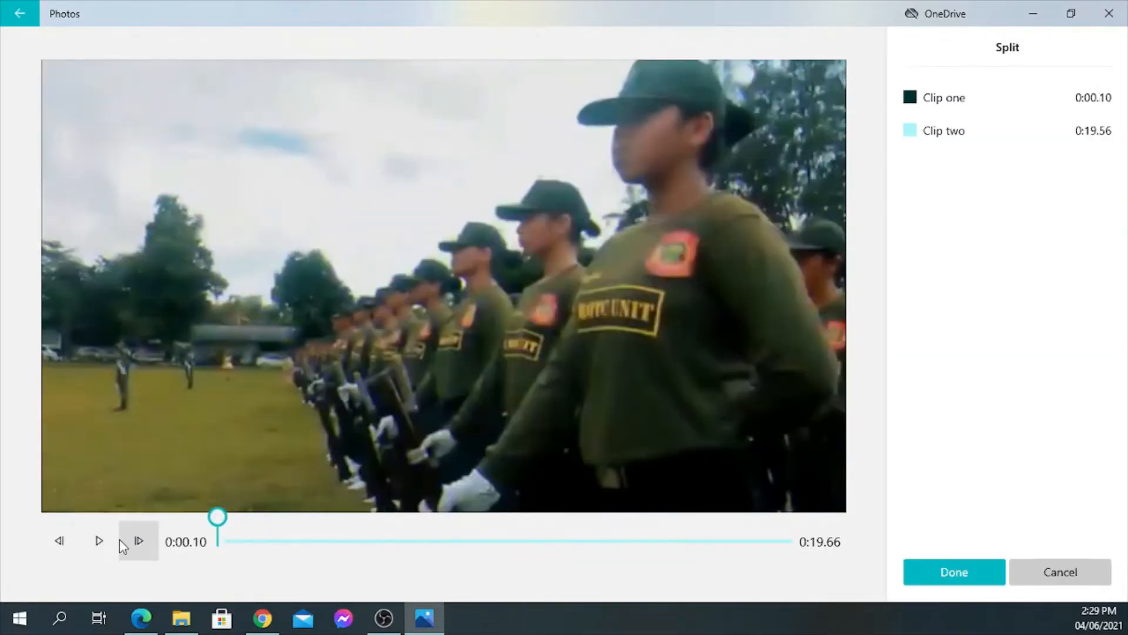
click(103, 538)
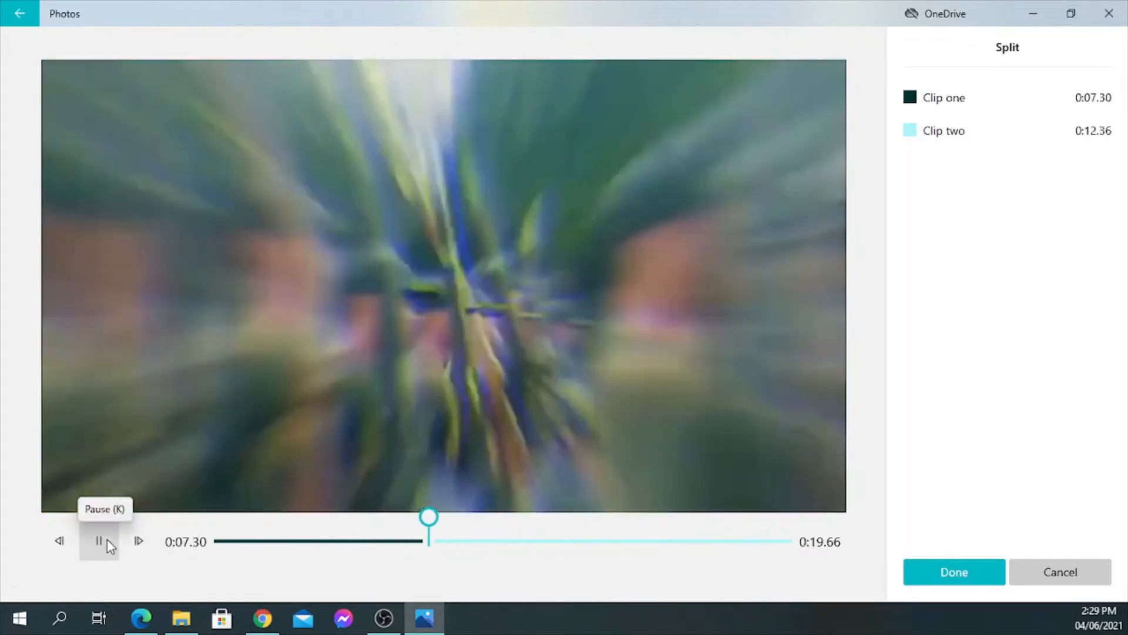
click(107, 539)
drag(441, 520, 422, 519)
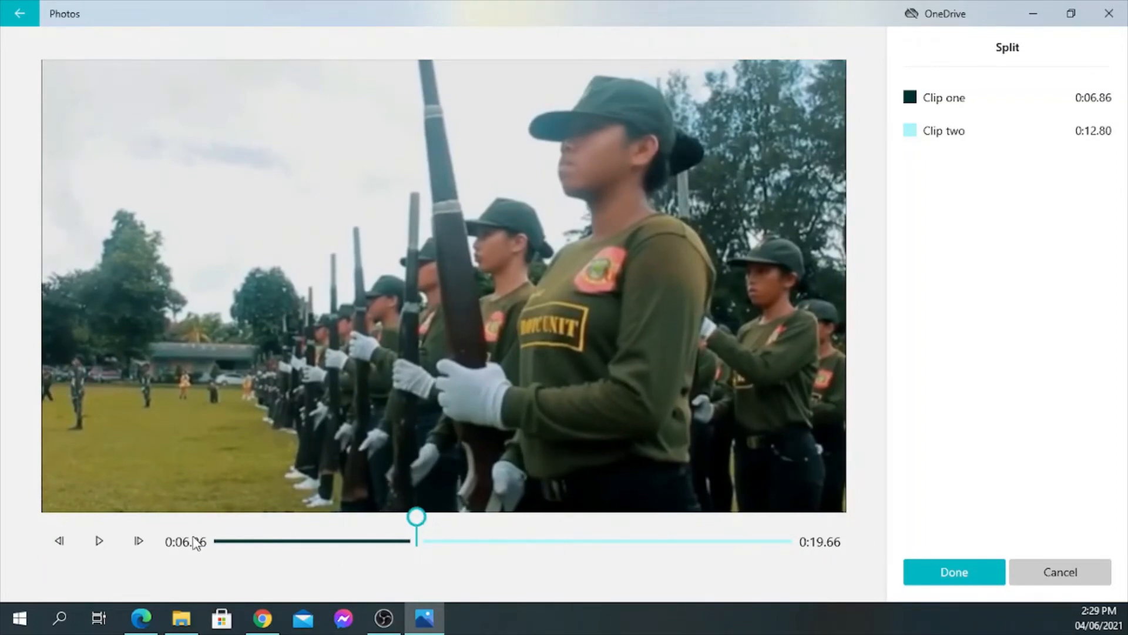
click(958, 573)
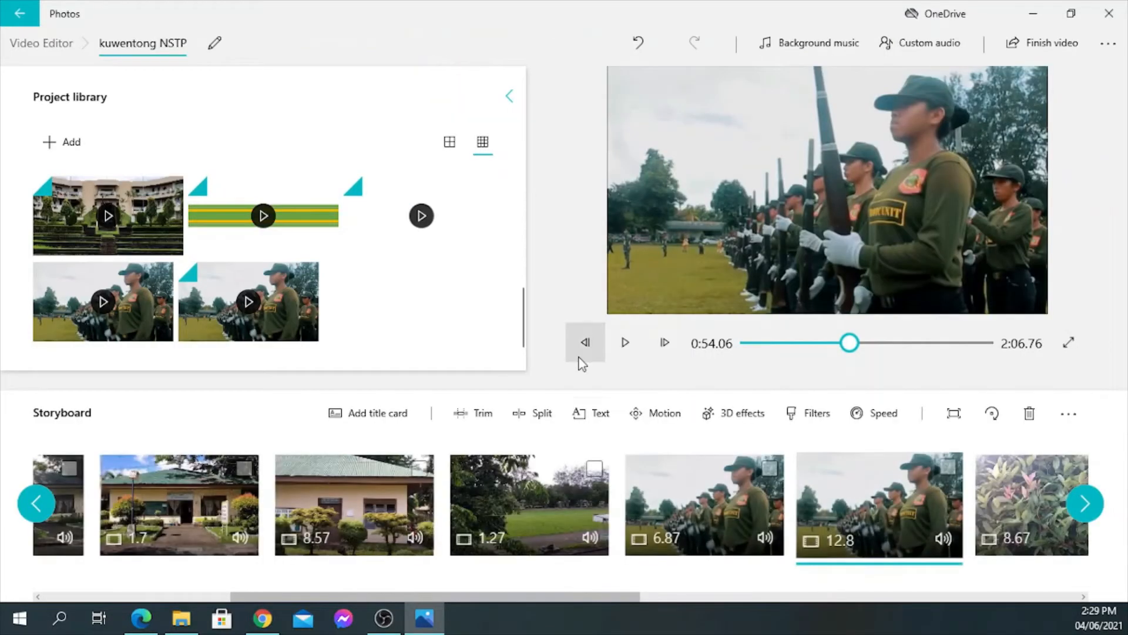
- Play the storyboard from the first part of the split ROTC clip into the second to check the cut
click(704, 514)
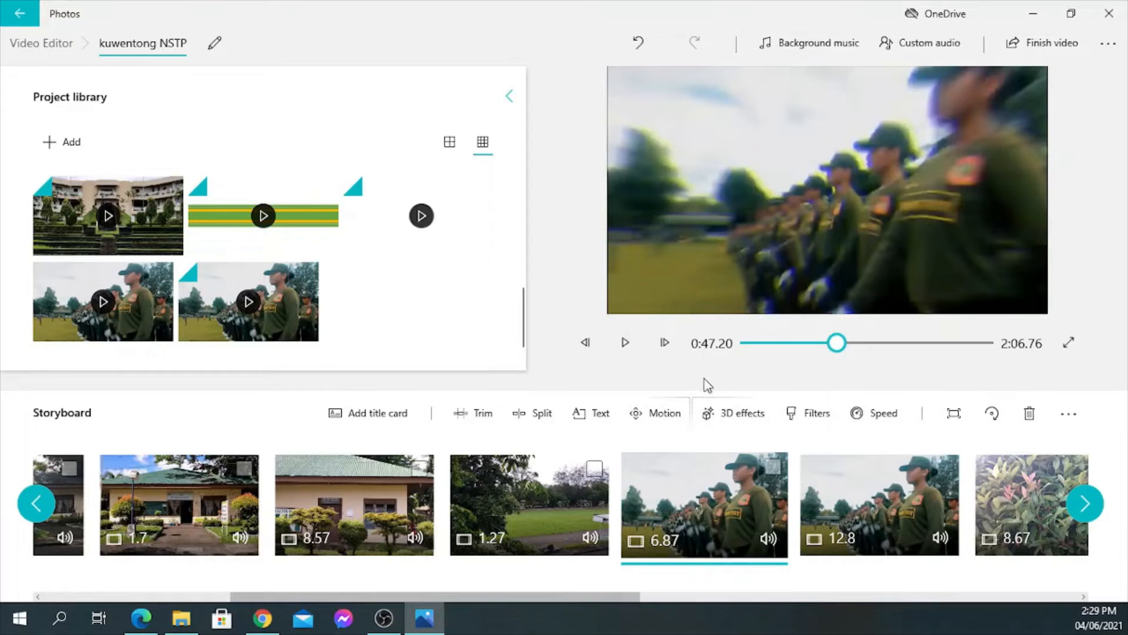
click(624, 344)
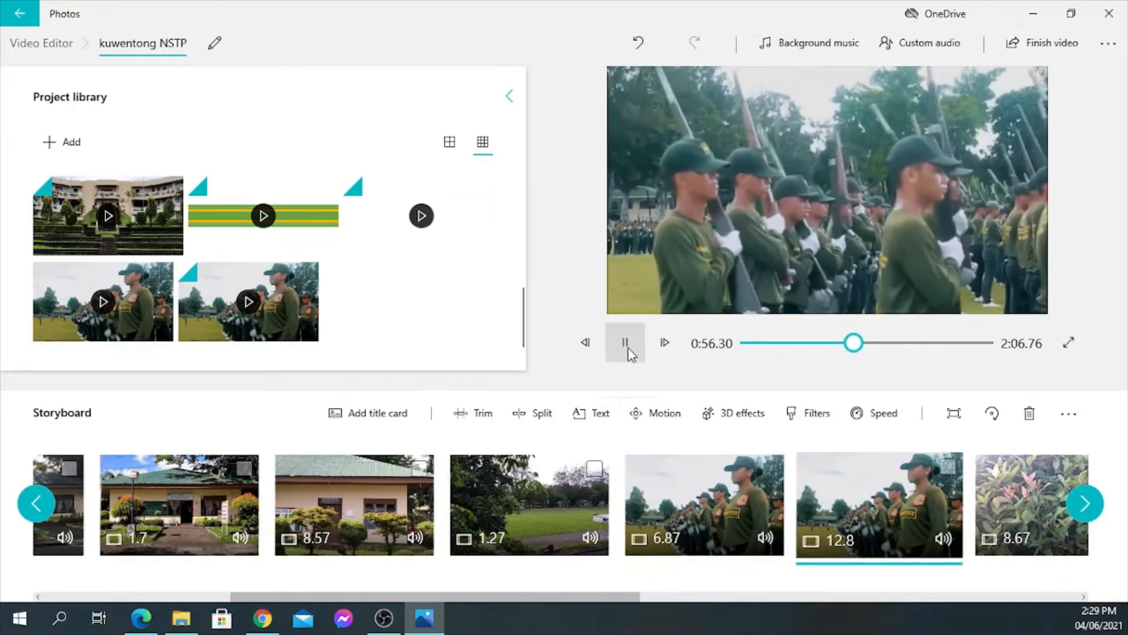
click(627, 346)
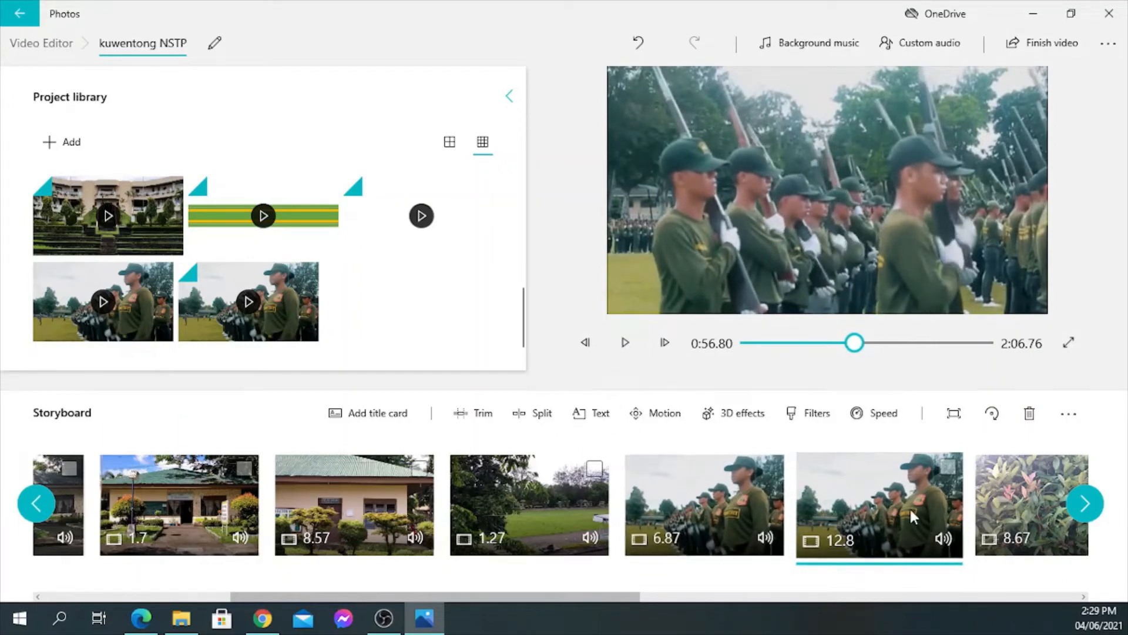
- Split the 12.8-second second part of the ROTC clip into parts of 8.63 and 4.17 seconds
click(947, 467)
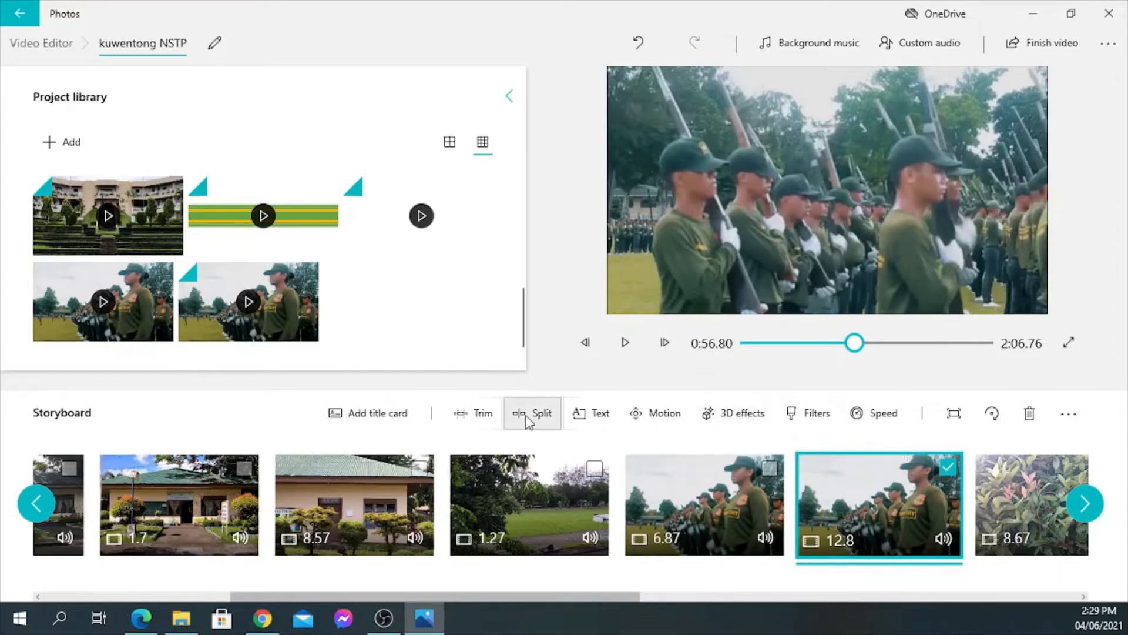
click(542, 417)
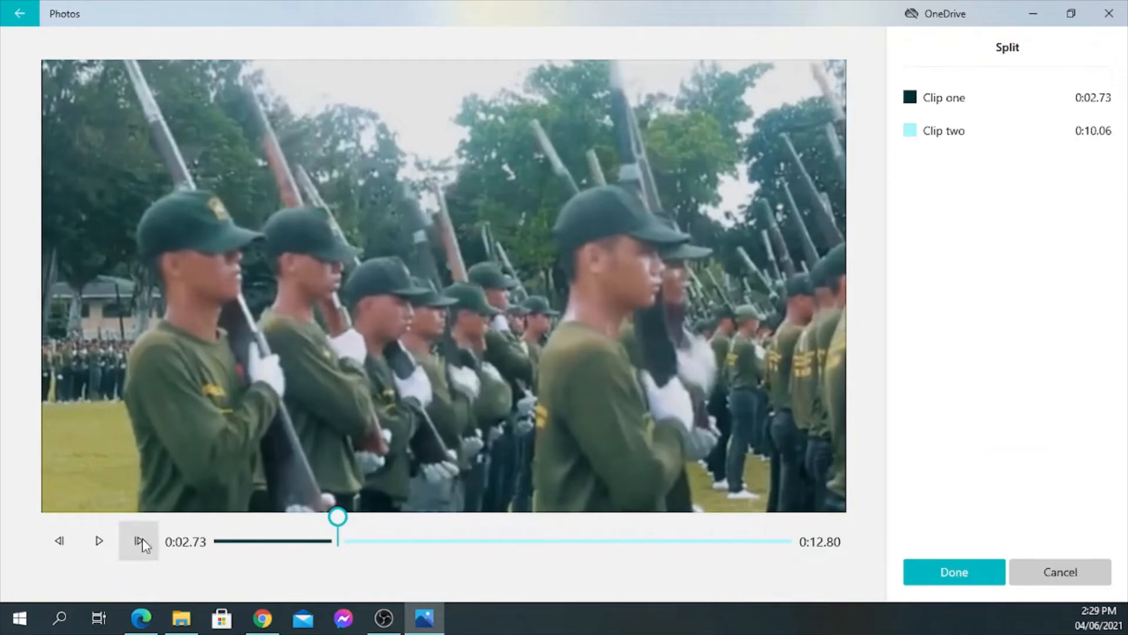
click(103, 541)
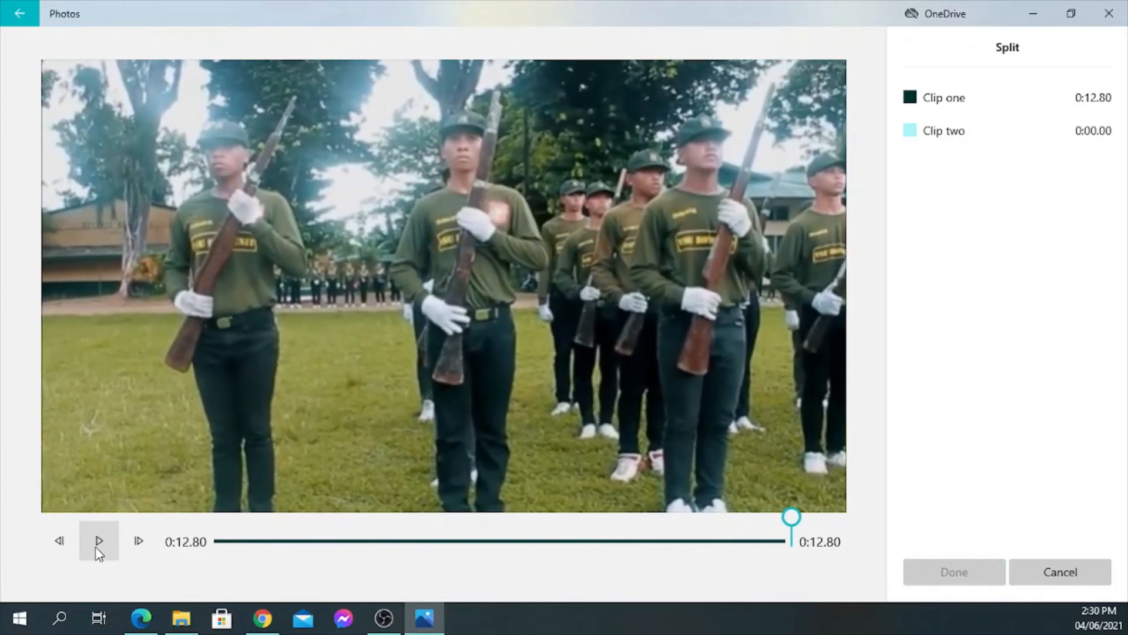
drag(799, 520, 711, 522)
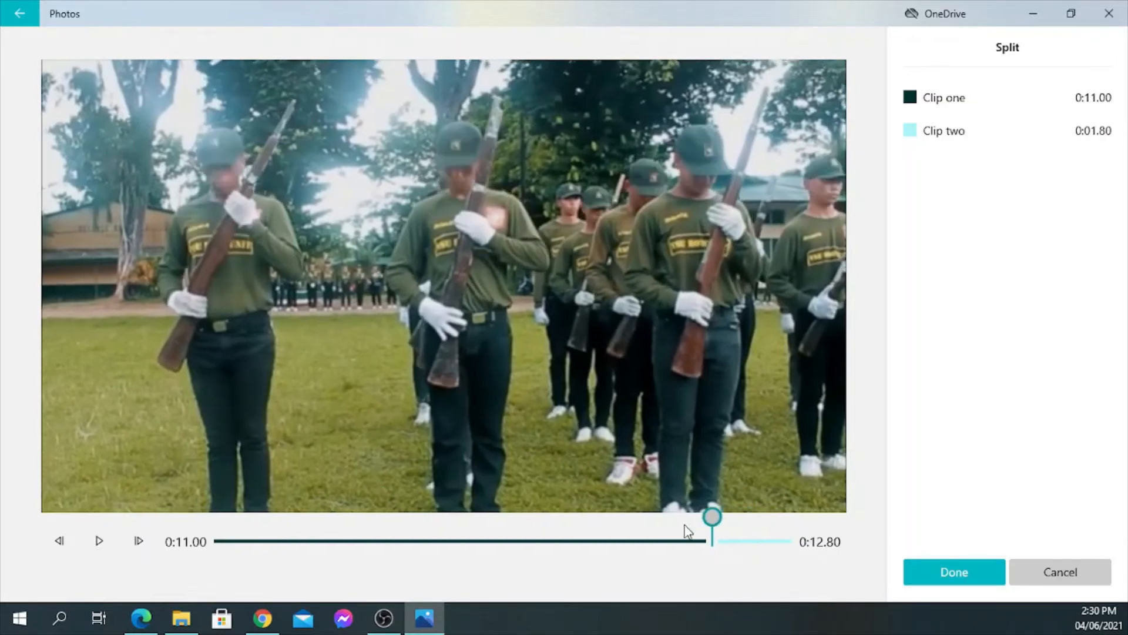
click(645, 536)
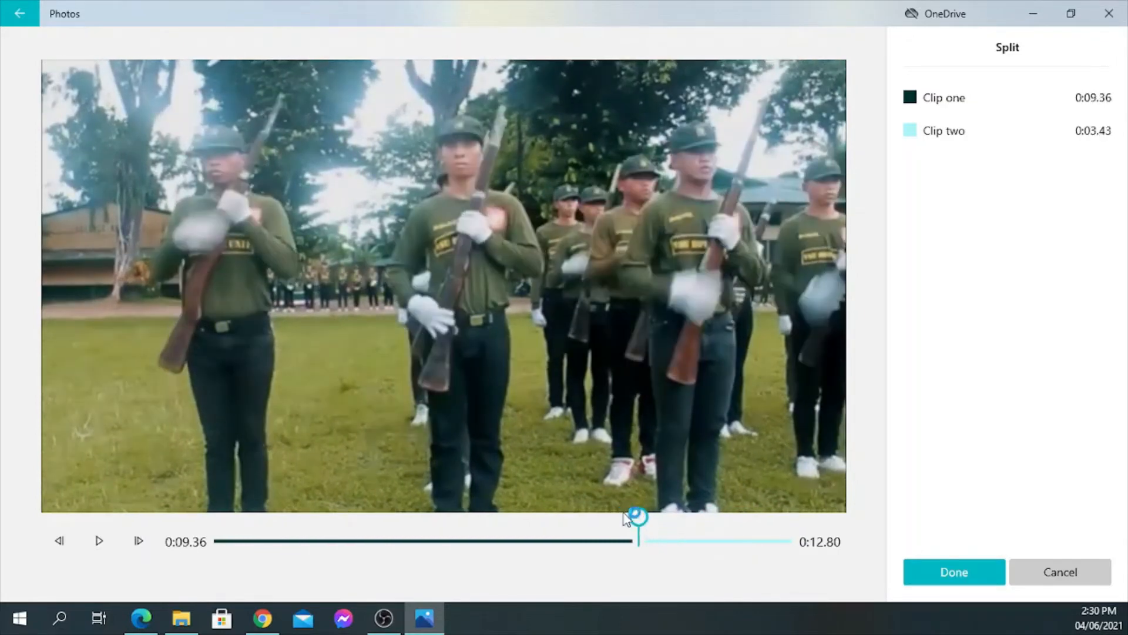
click(626, 520)
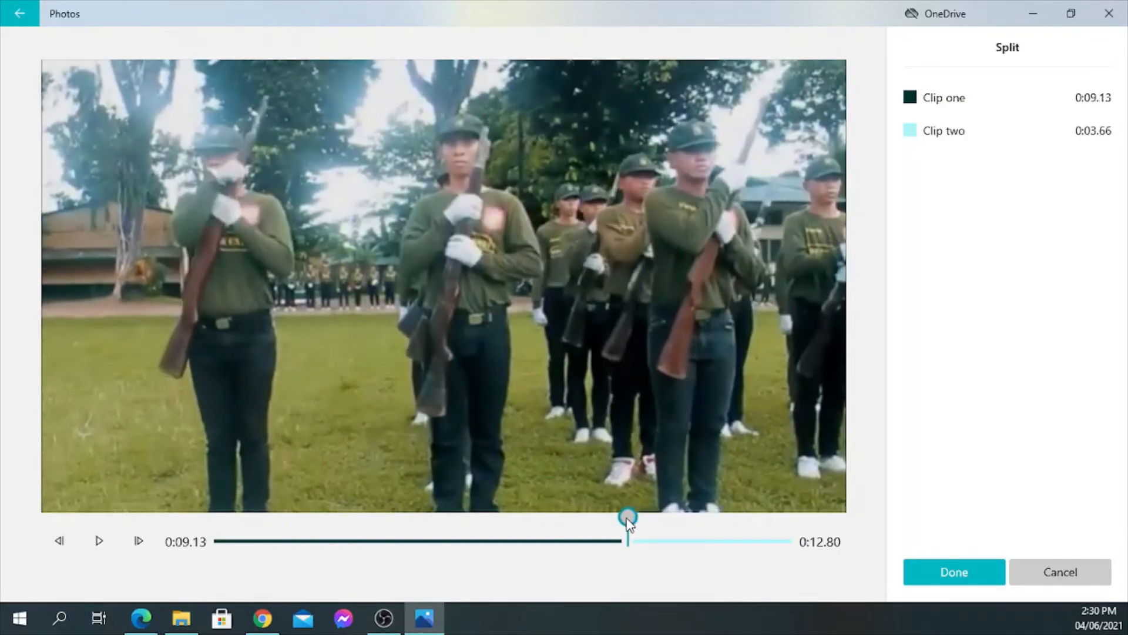
click(94, 544)
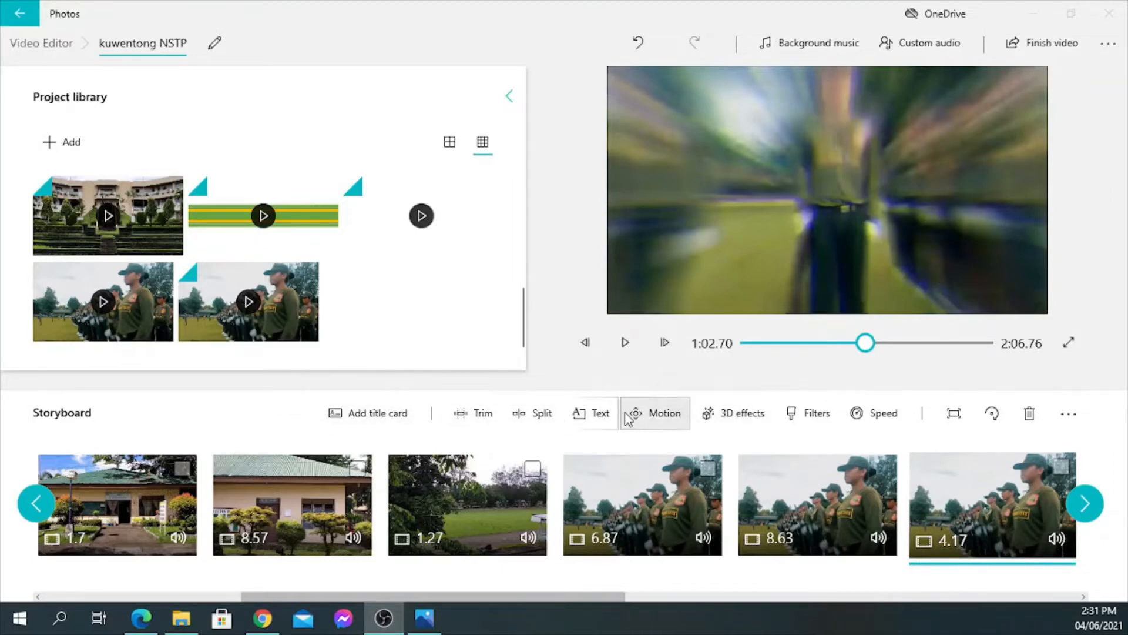
drag(581, 597, 819, 593)
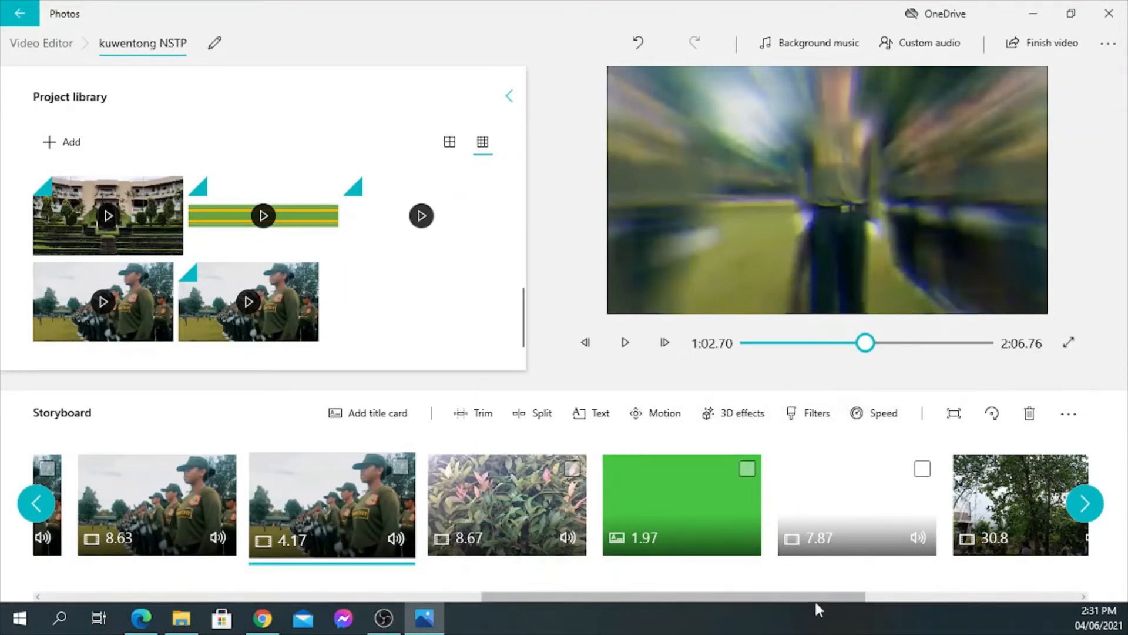
drag(870, 601, 1068, 571)
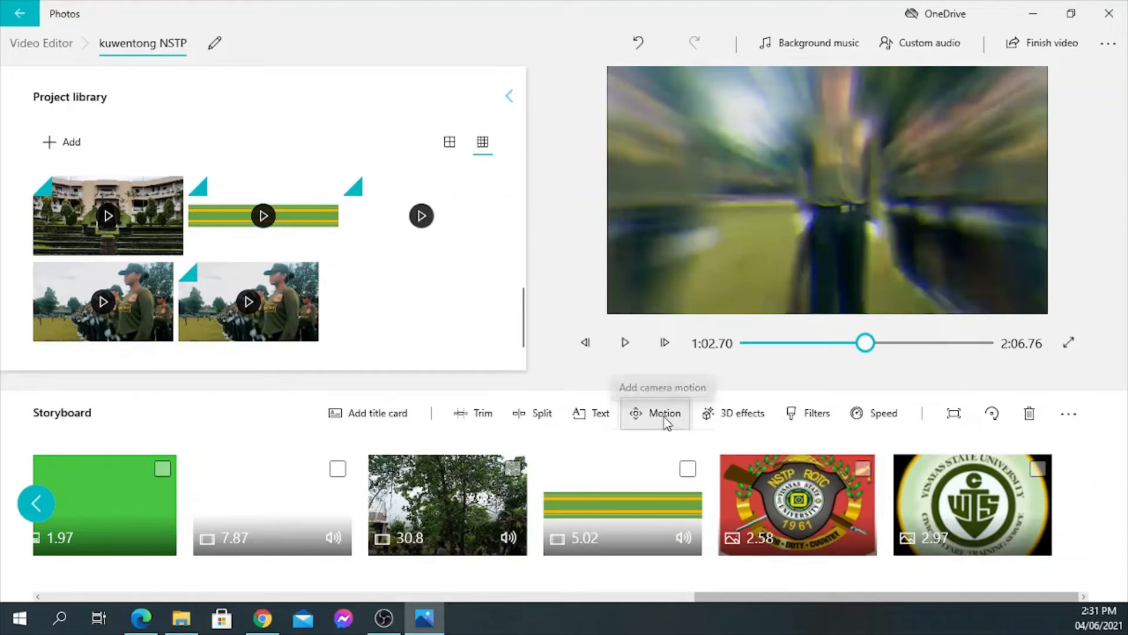
- Apply the Pan left camera motion to the 2.58-second ROTC logo image in the storyboard
click(774, 496)
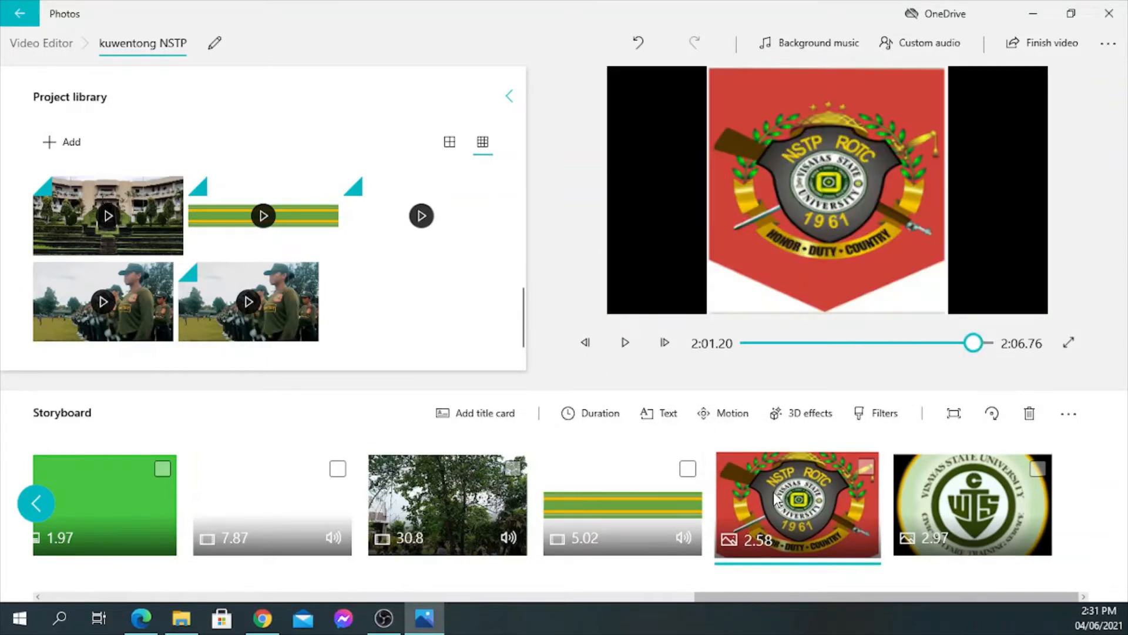
click(723, 414)
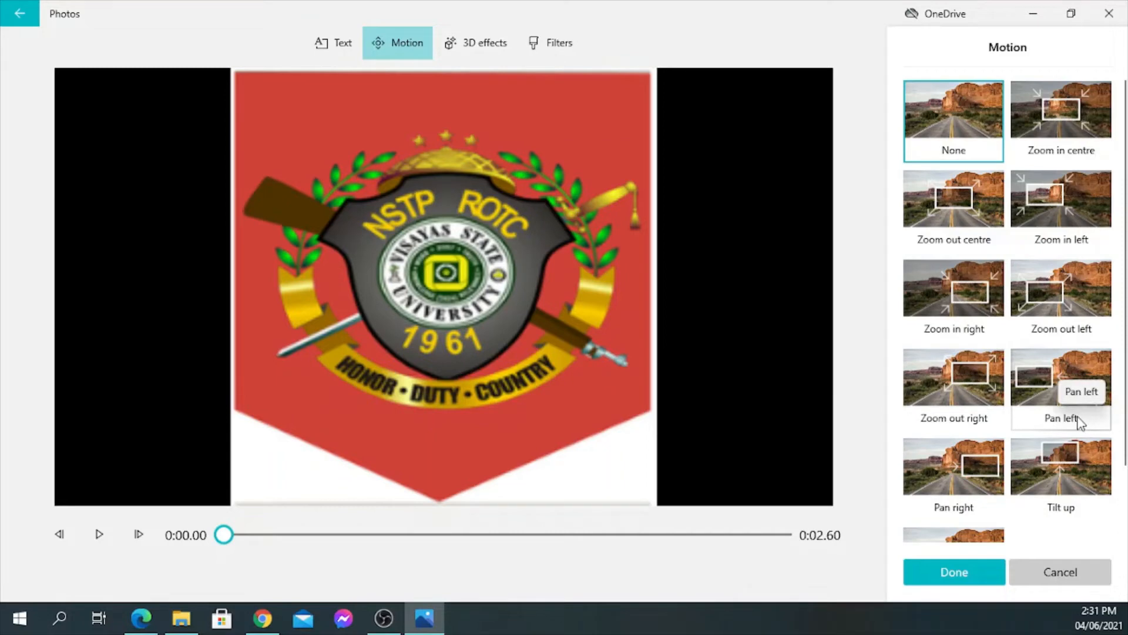
click(1036, 379)
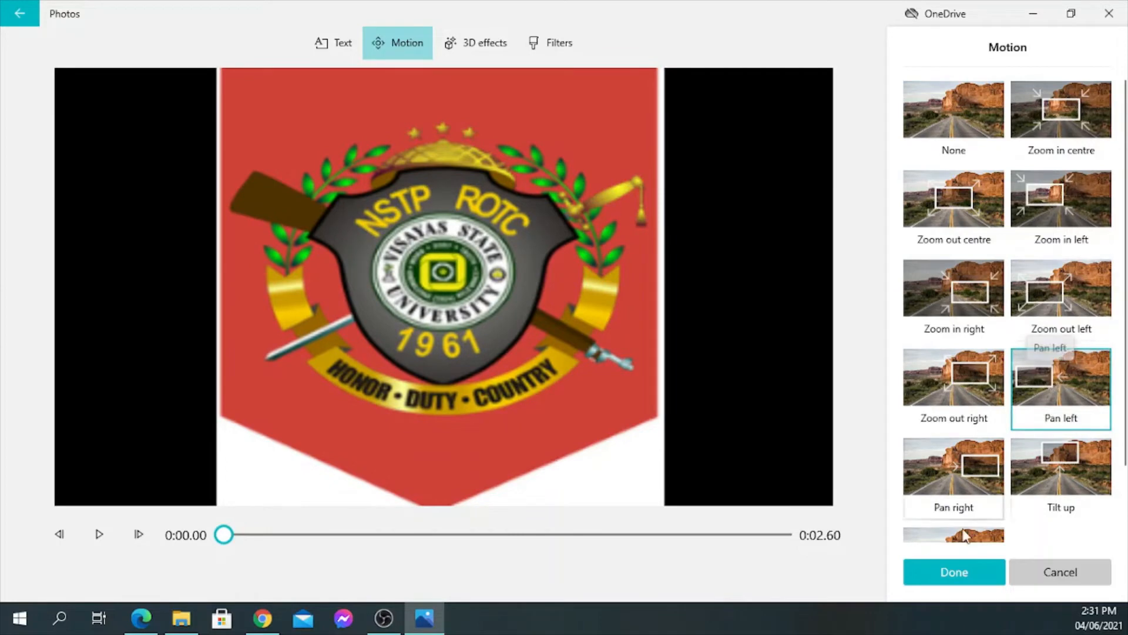
click(955, 573)
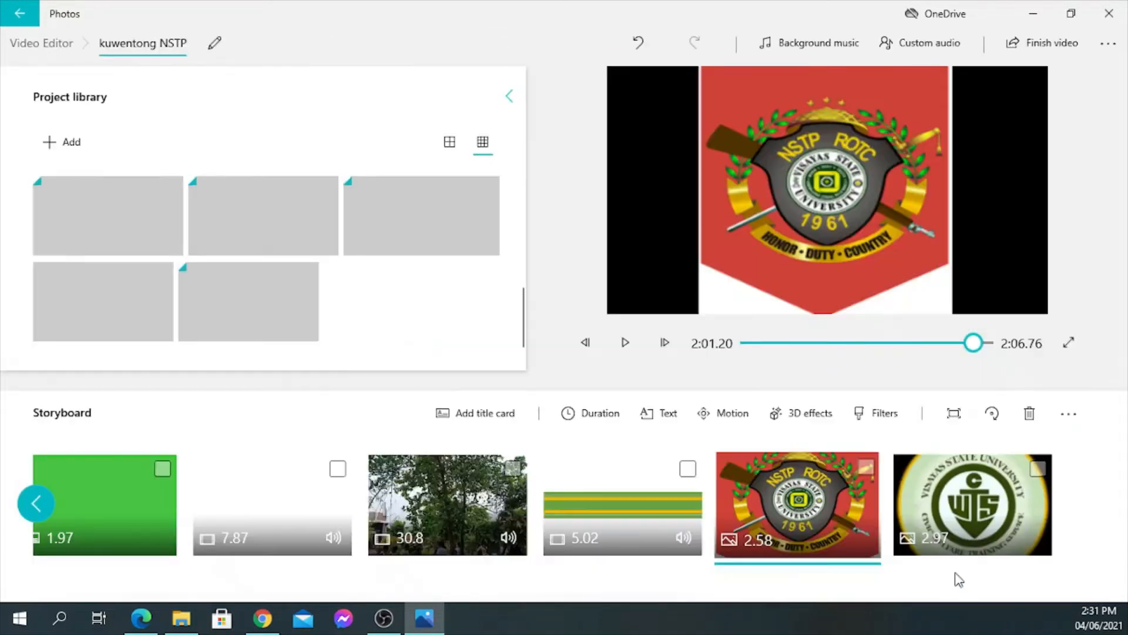
- Play a preview of the Pan left motion on the ROTC logo image
click(866, 468)
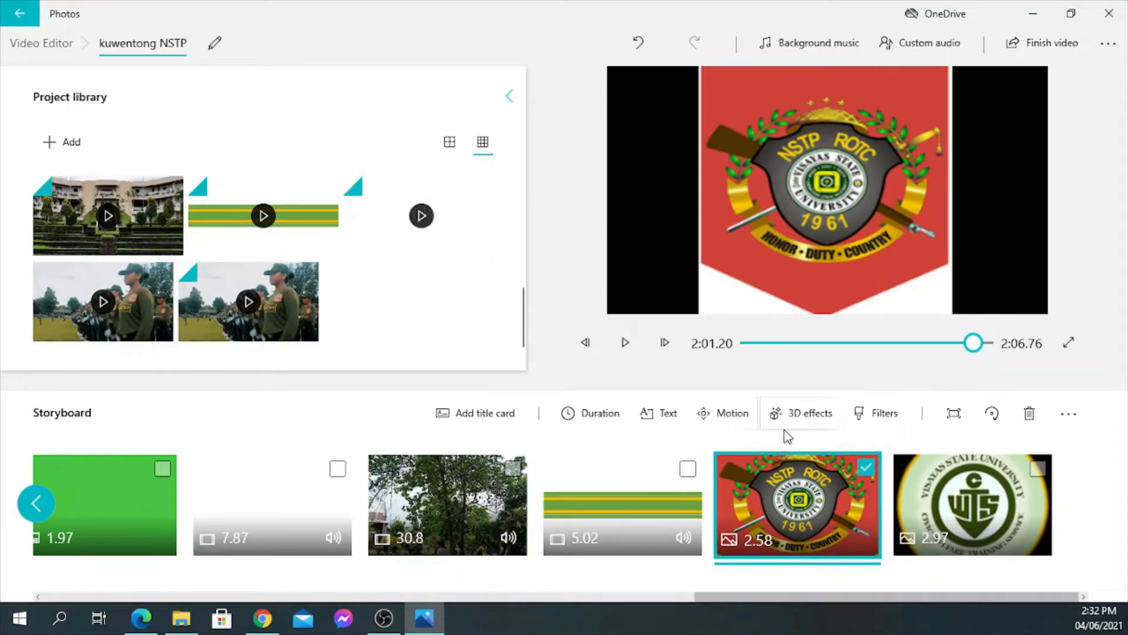
click(733, 415)
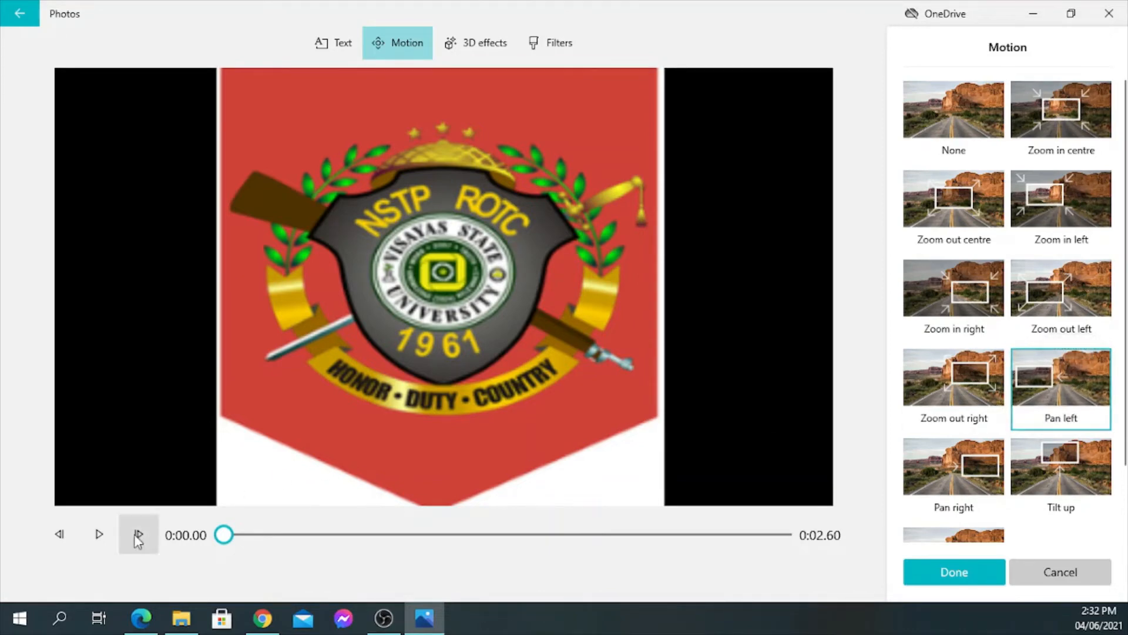
click(92, 537)
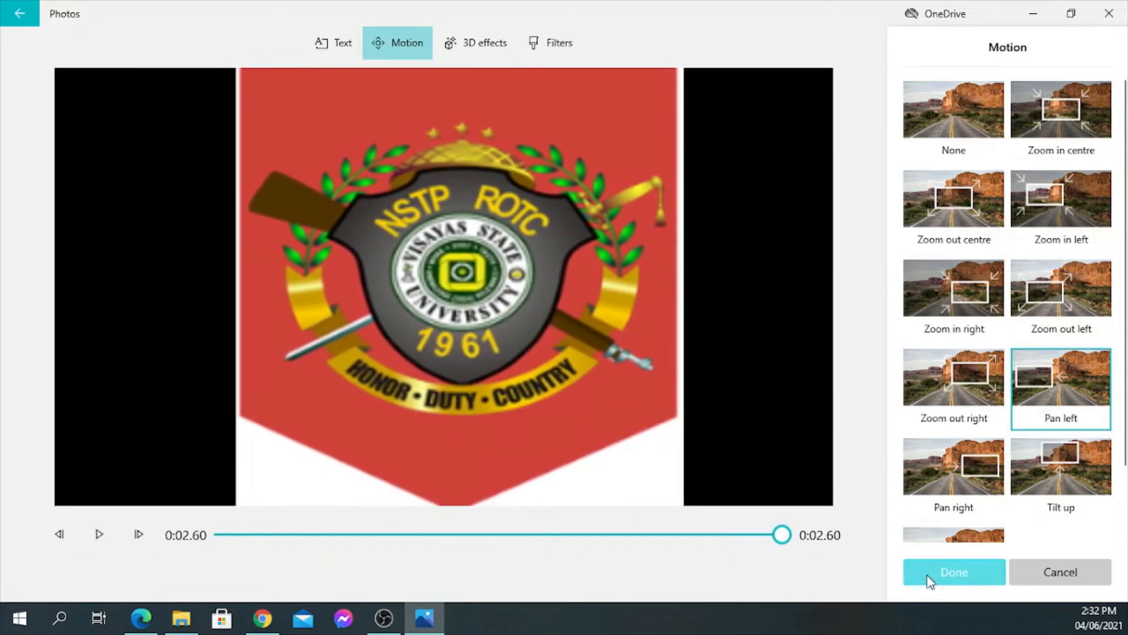
click(954, 572)
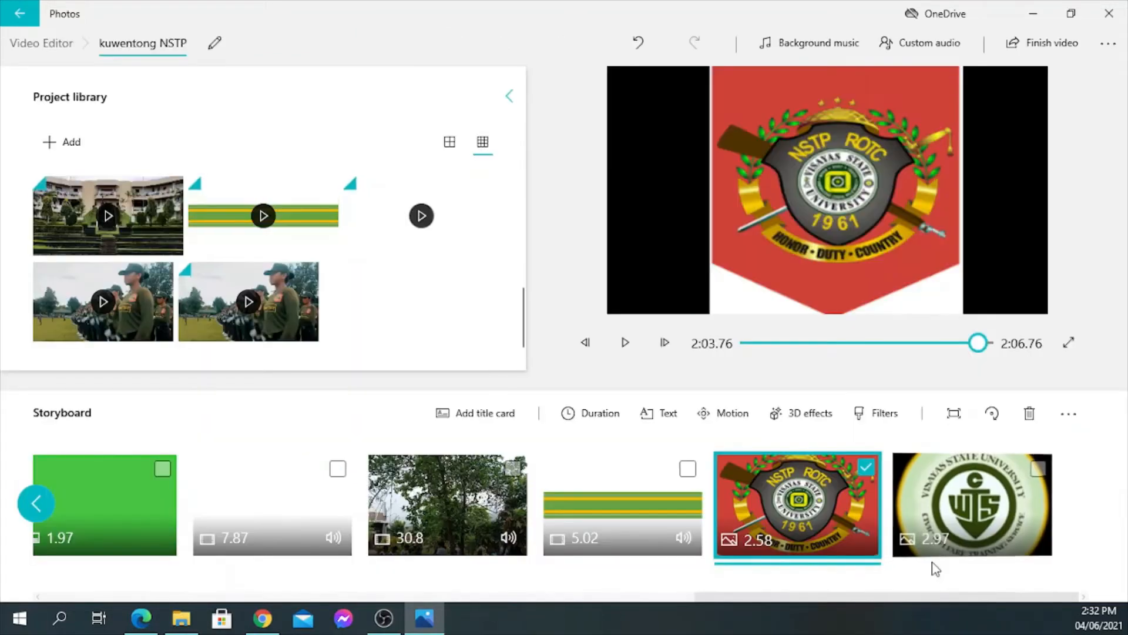
click(964, 506)
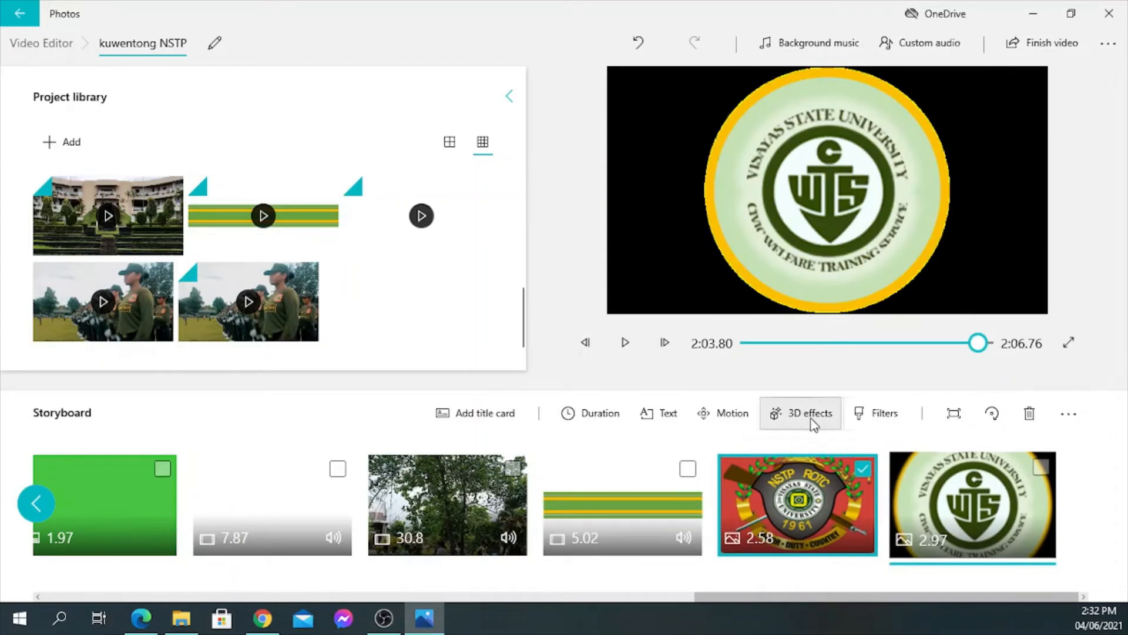
click(729, 422)
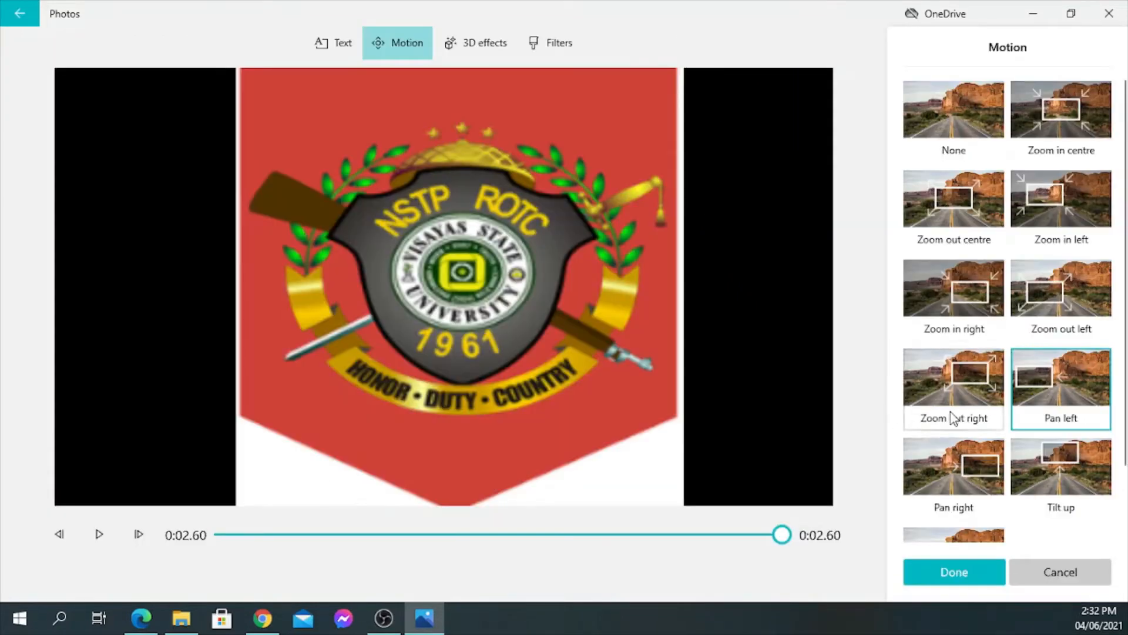
click(955, 216)
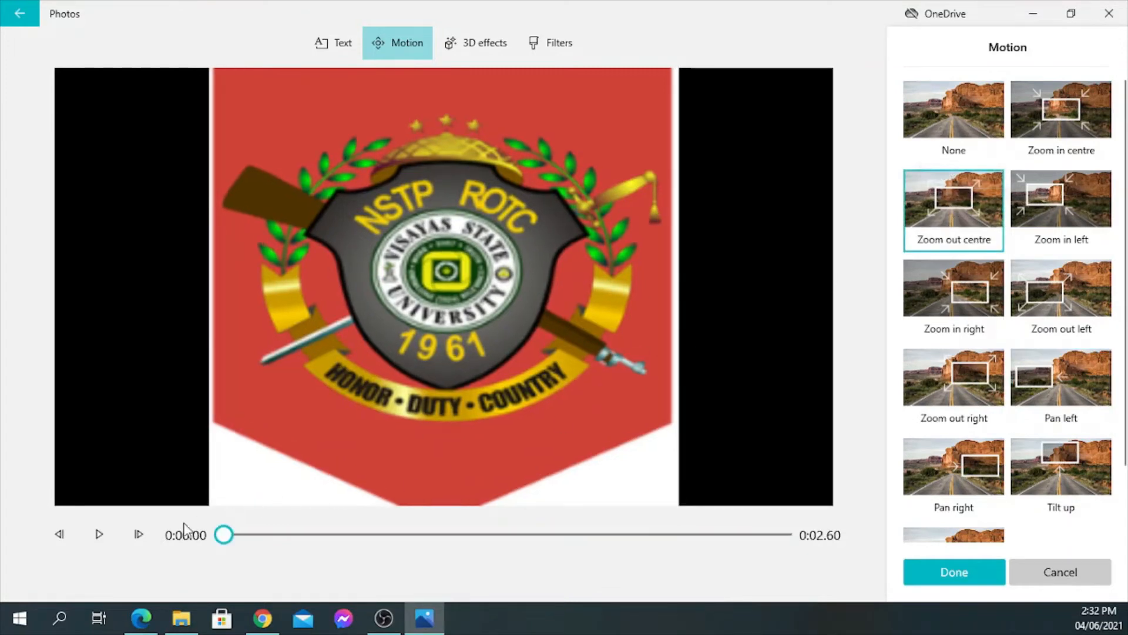
click(1070, 574)
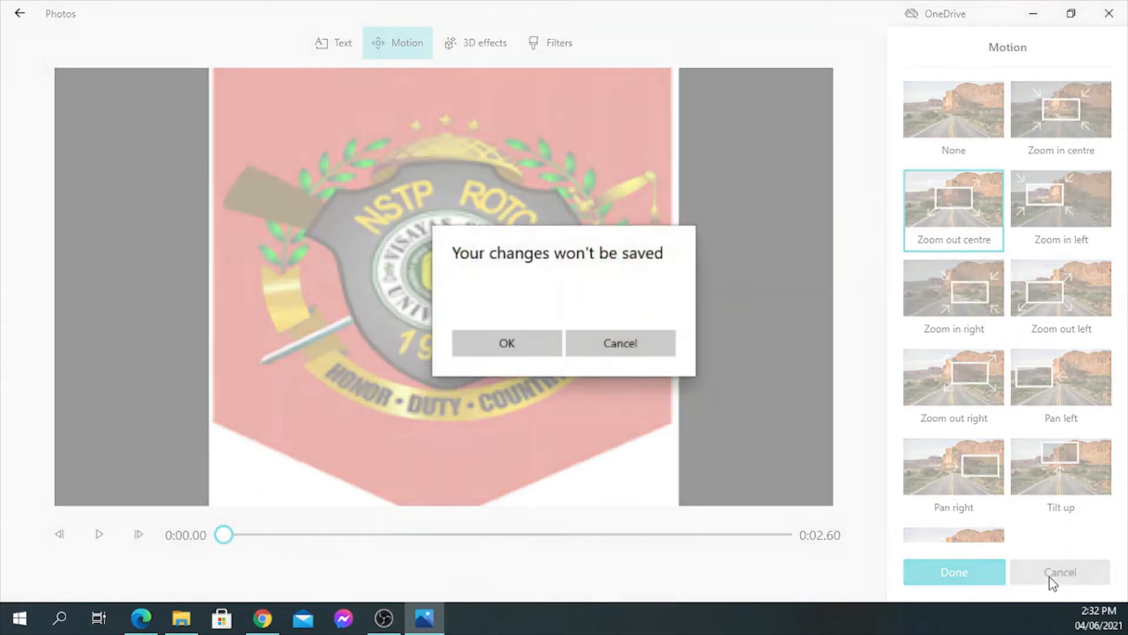
click(534, 352)
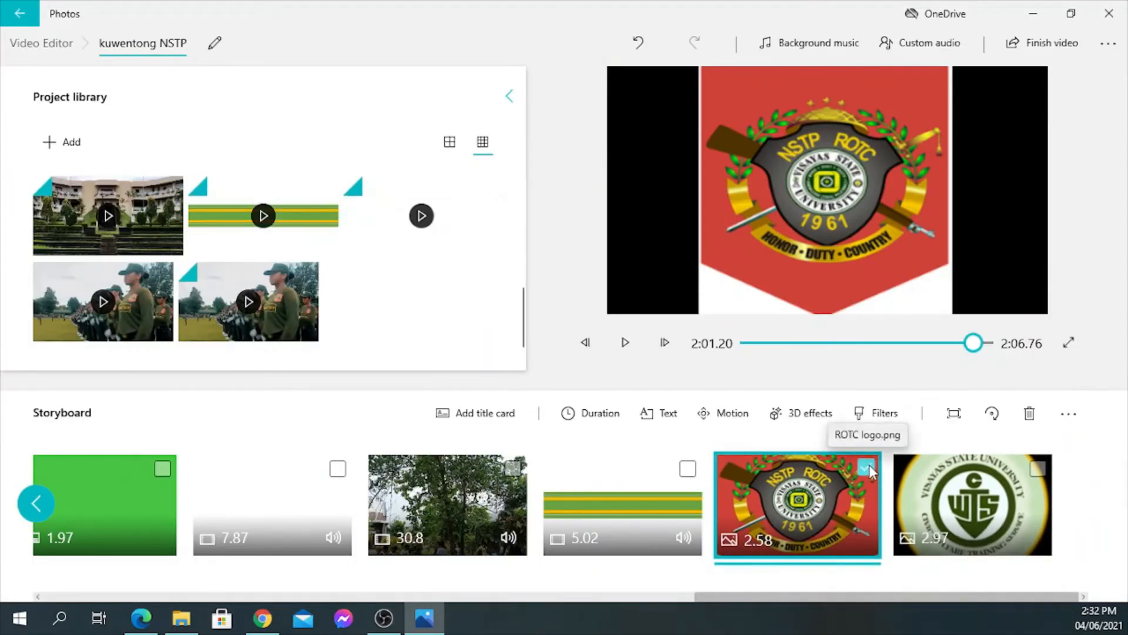
- Select only the CWTS logo image, apply the Zoom out centre camera motion to it and preview the movement
click(867, 467)
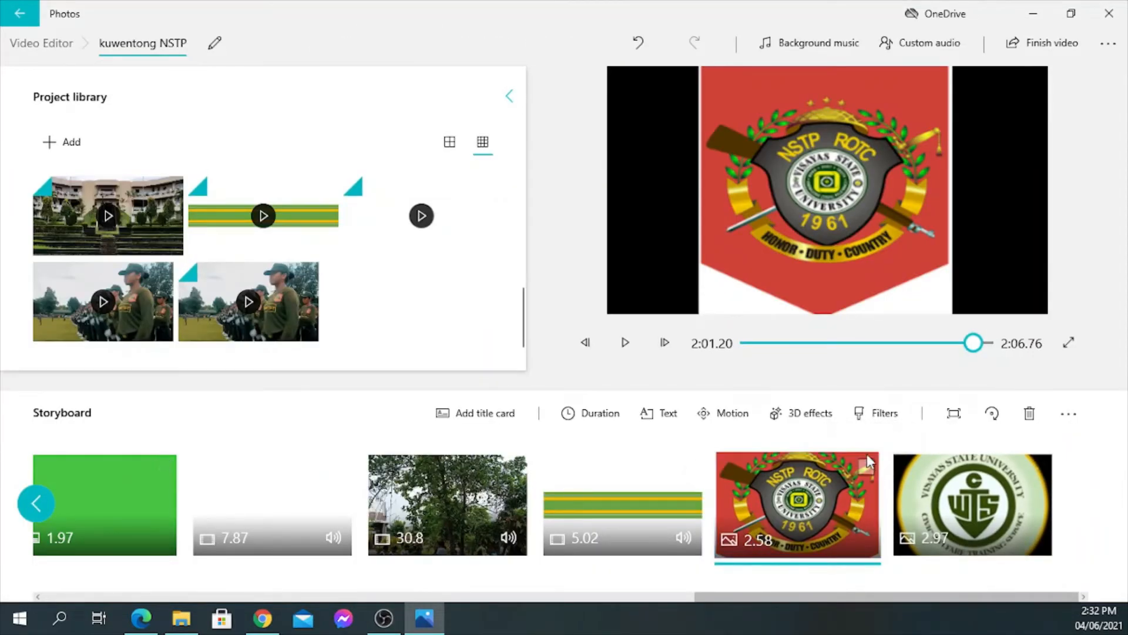
click(1050, 469)
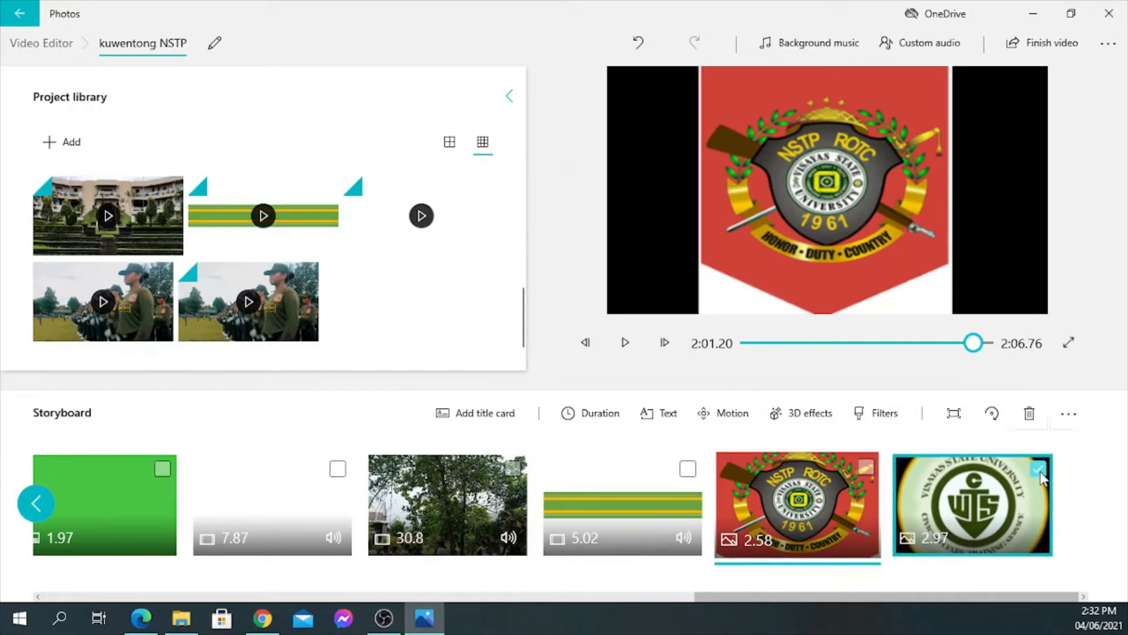
click(733, 414)
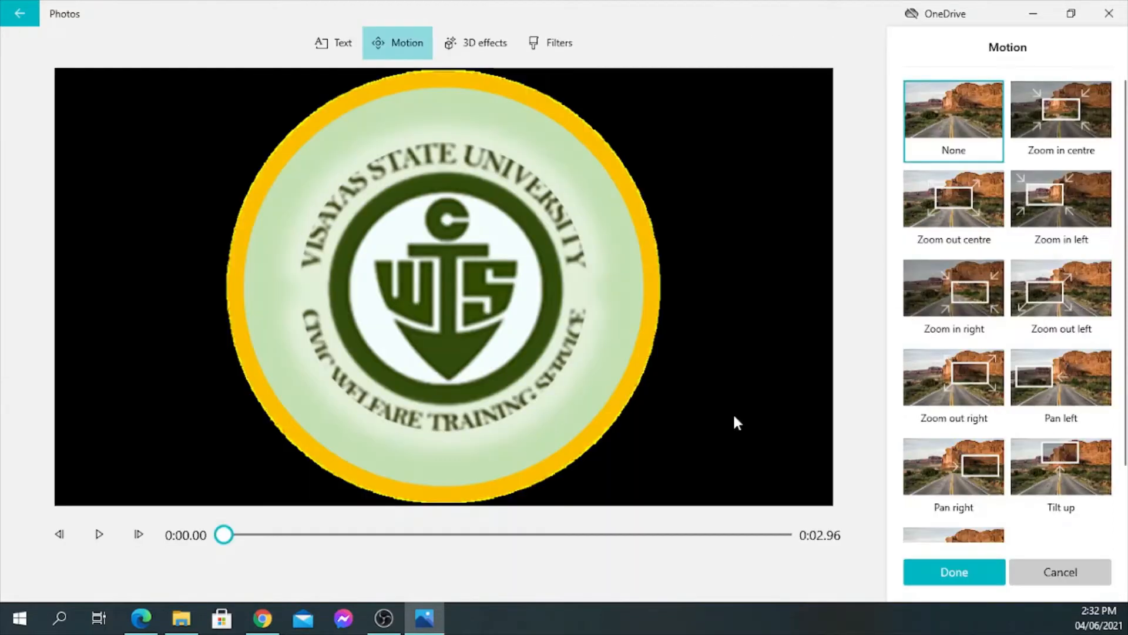
click(954, 203)
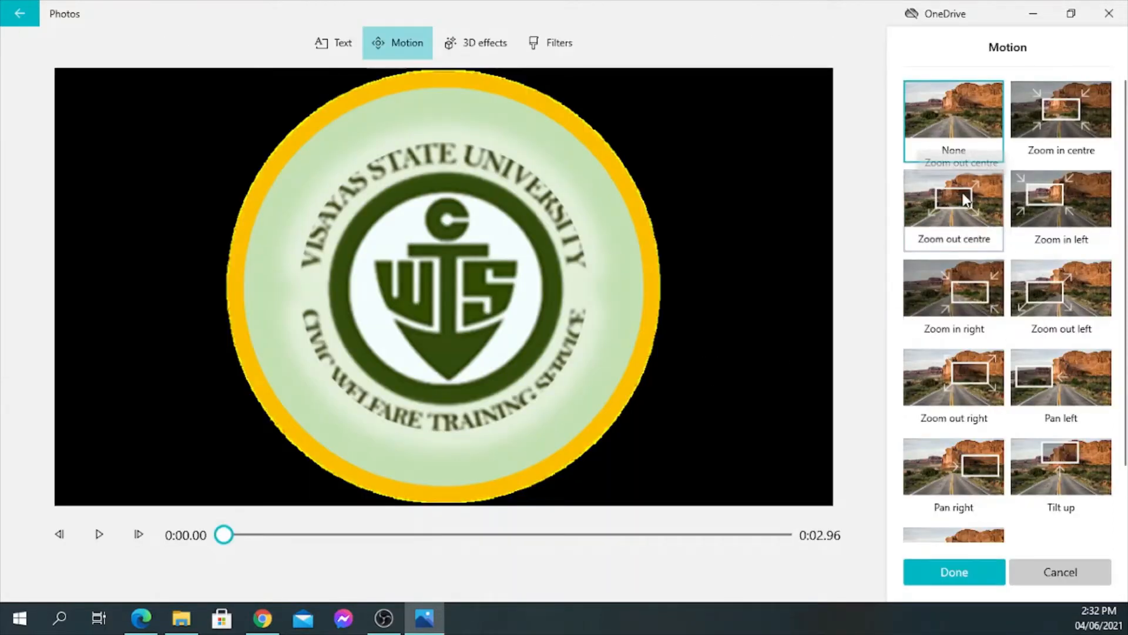
click(100, 535)
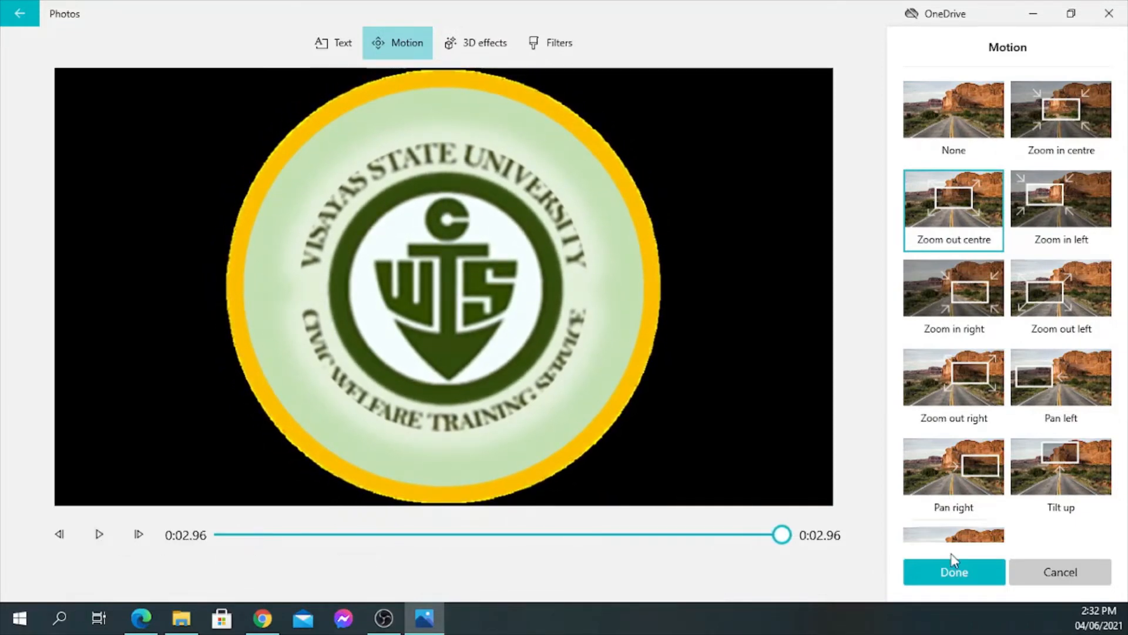
click(954, 581)
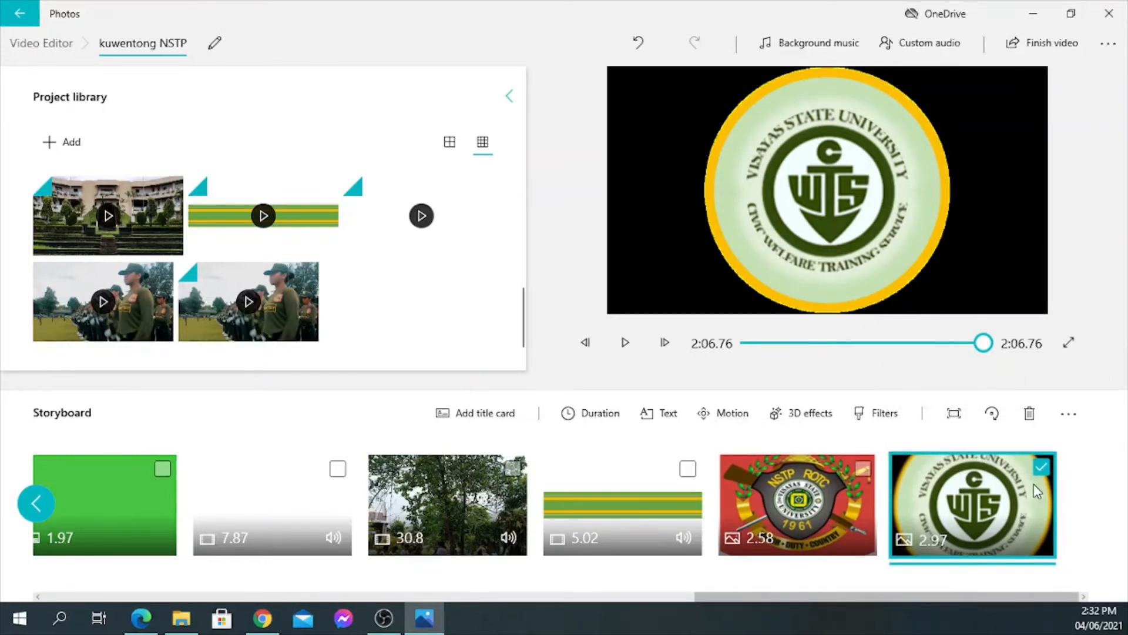
- Remove the black bars from the CWTS logo image and from the ROTC logo image, leaving both deselected
click(954, 416)
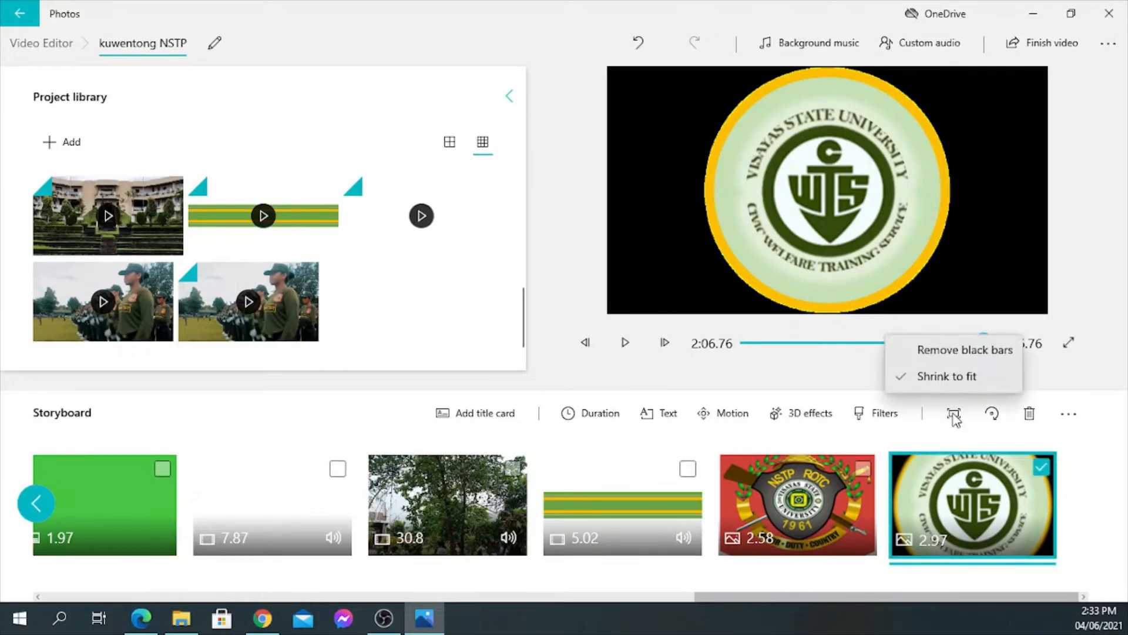
click(913, 352)
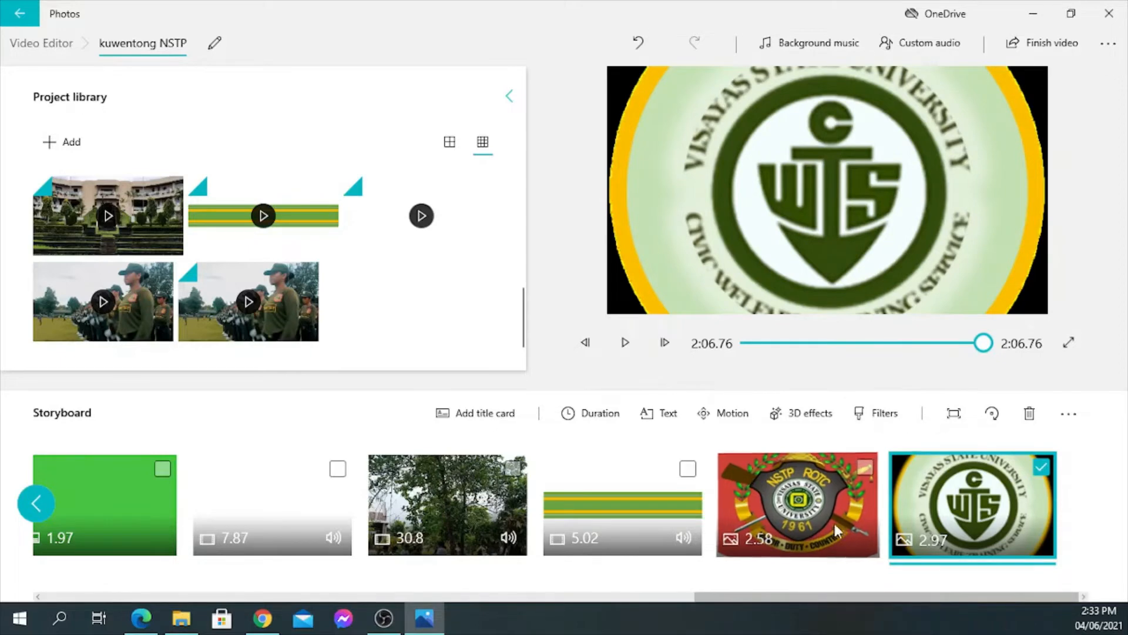
click(810, 513)
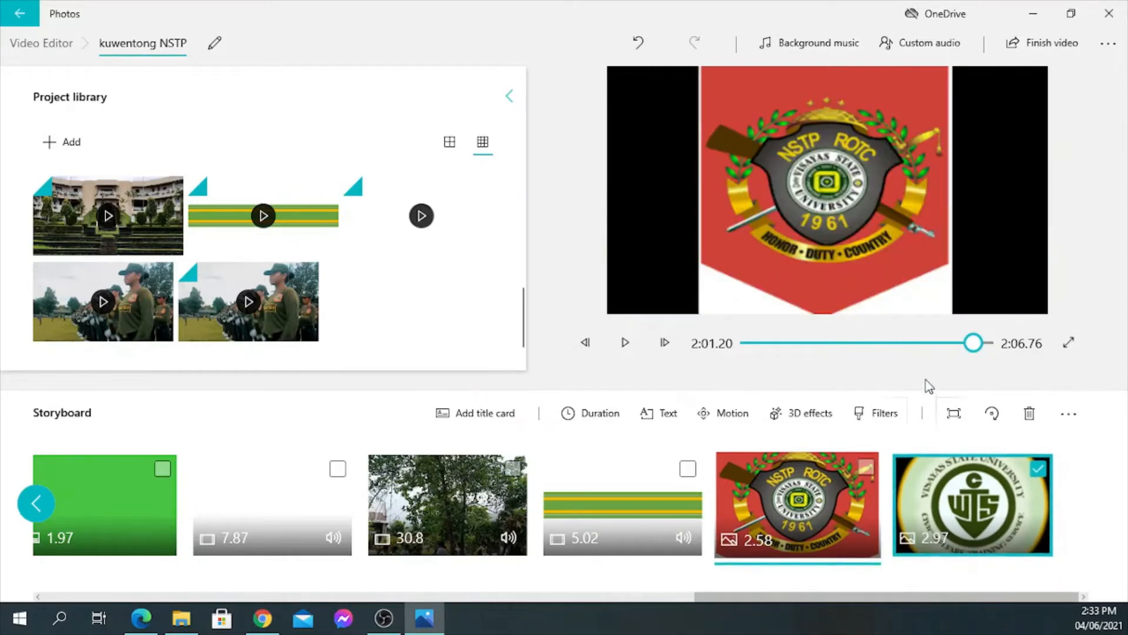
click(954, 413)
click(956, 350)
click(1043, 468)
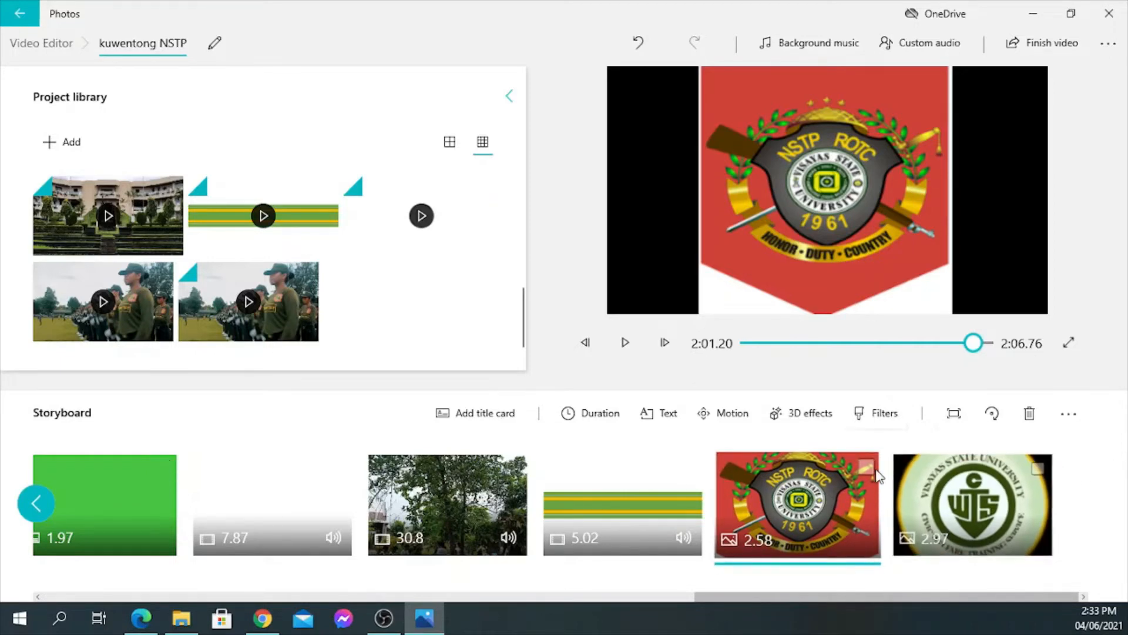
click(868, 468)
click(954, 415)
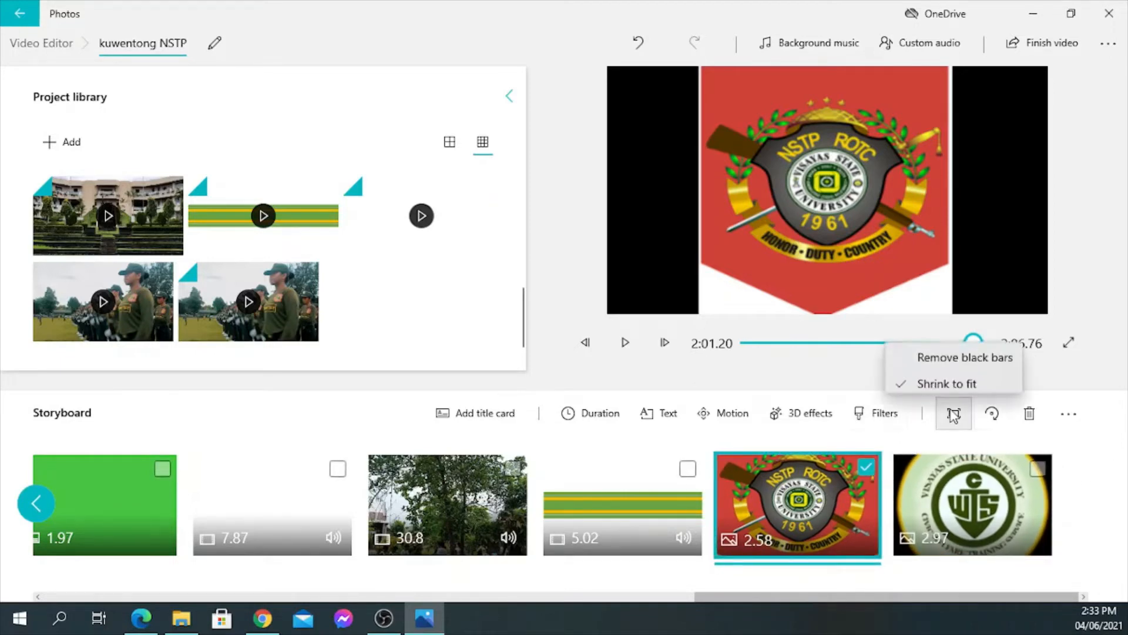
click(908, 352)
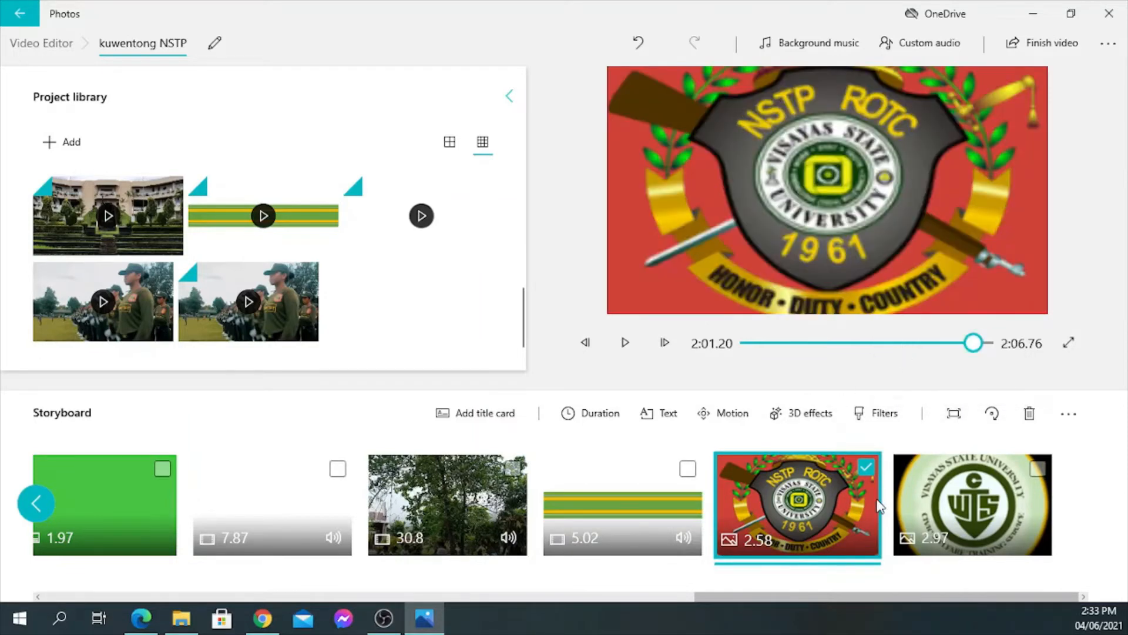
click(865, 469)
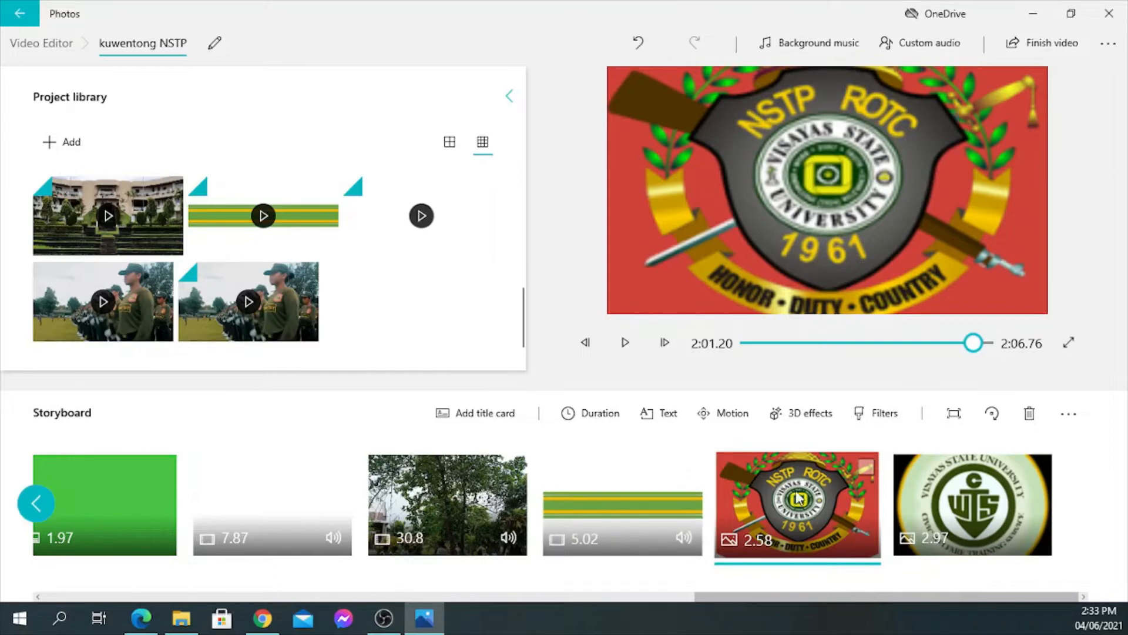
- Add the Aurora 3D effect to the 2.97-second CWTS logo image
click(973, 502)
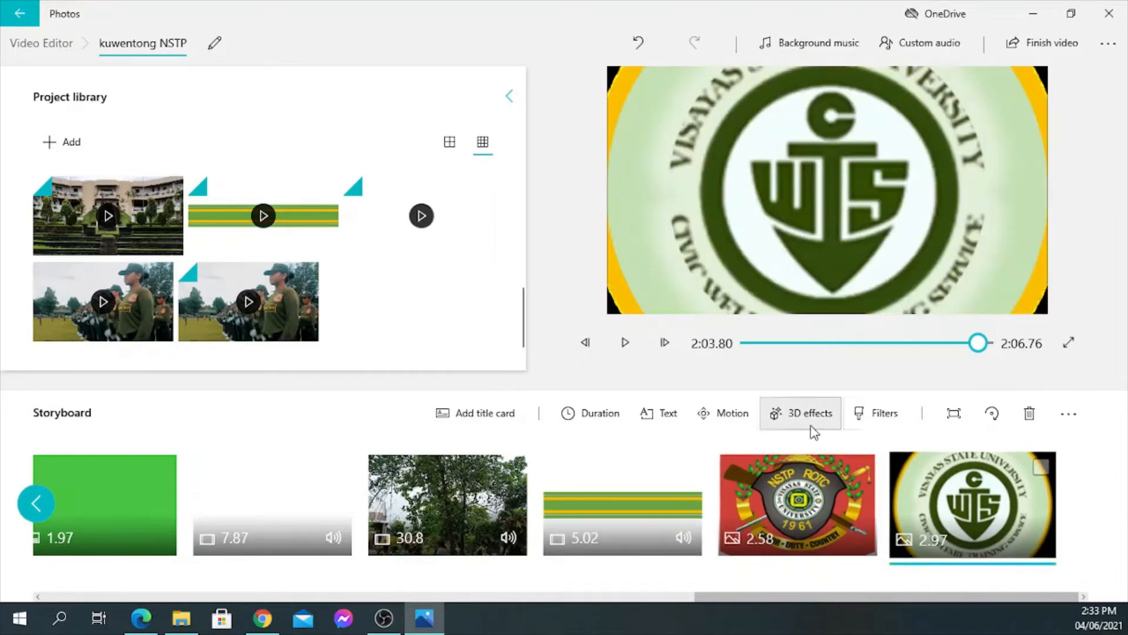
click(1042, 467)
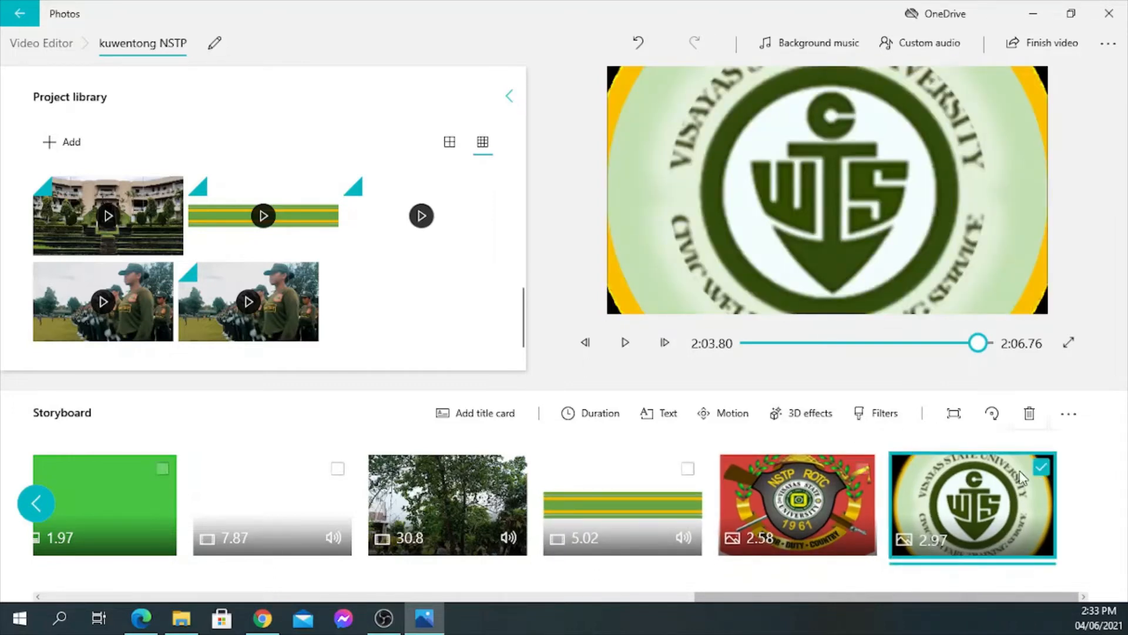
click(827, 418)
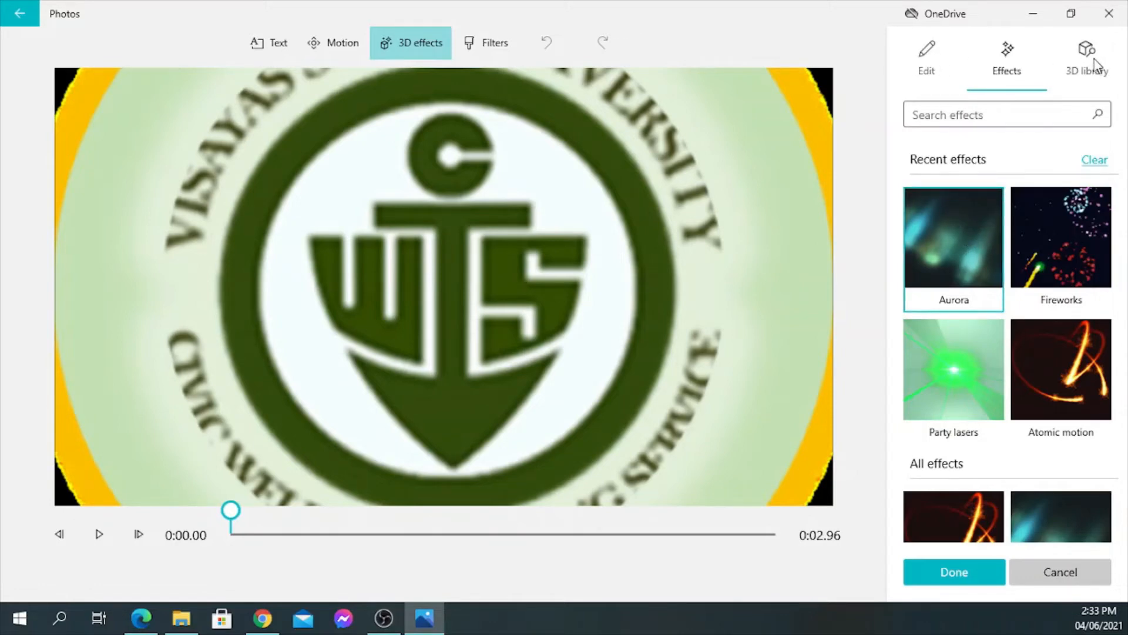
click(953, 228)
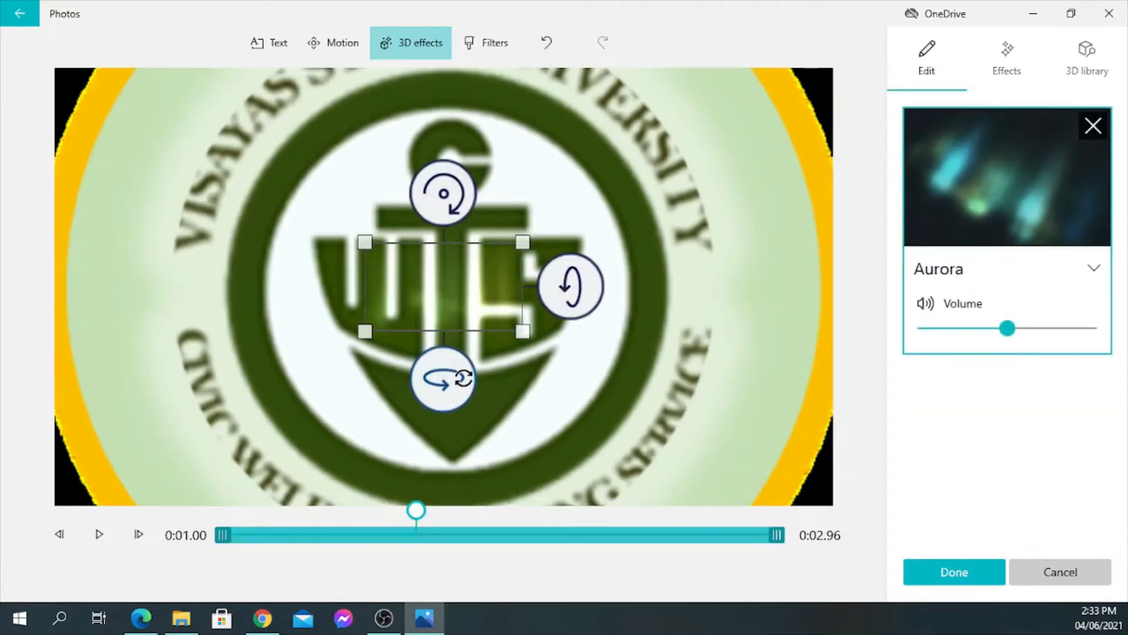
- Enlarge the Aurora effect and move it so that it covers the emblem in the middle of the CWTS logo
drag(521, 333, 715, 462)
drag(592, 340, 483, 292)
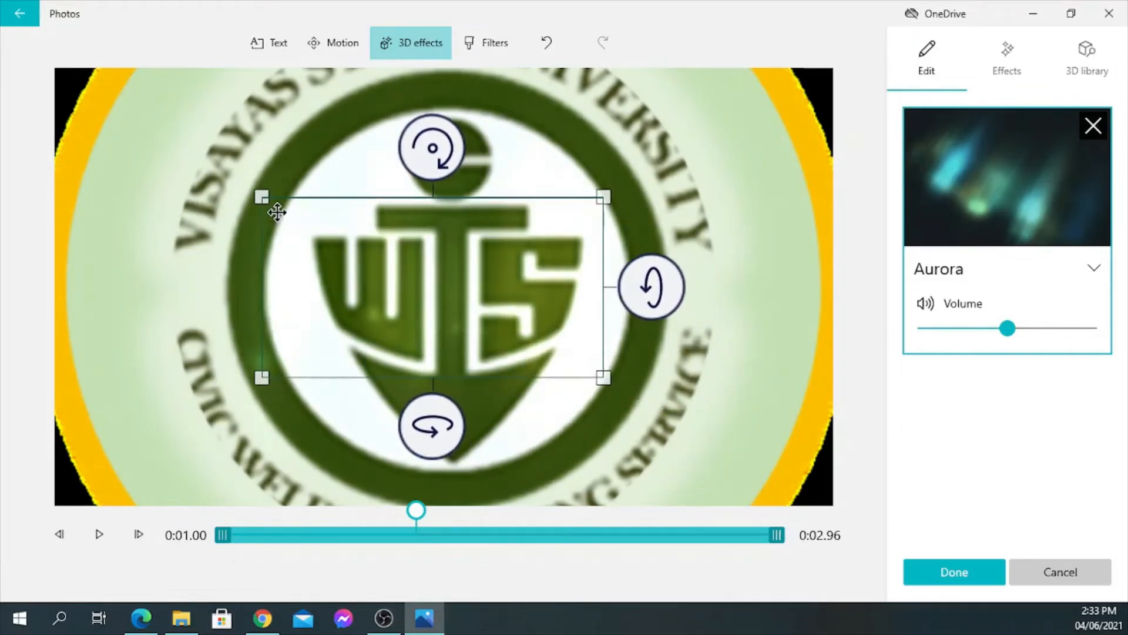
drag(262, 195, 223, 176)
drag(455, 273, 495, 282)
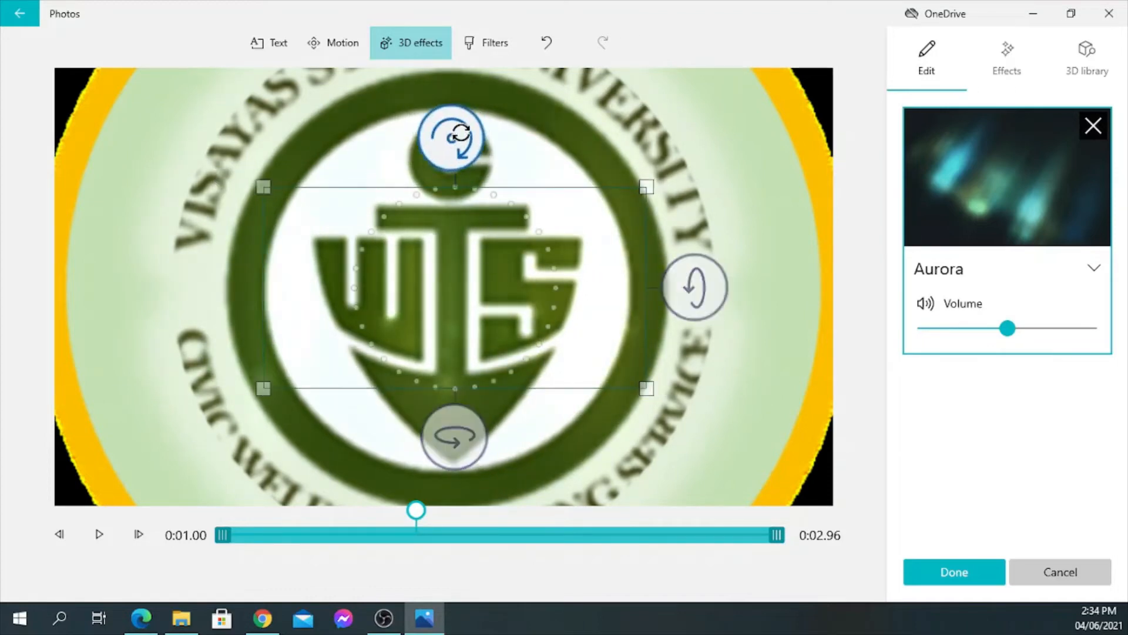
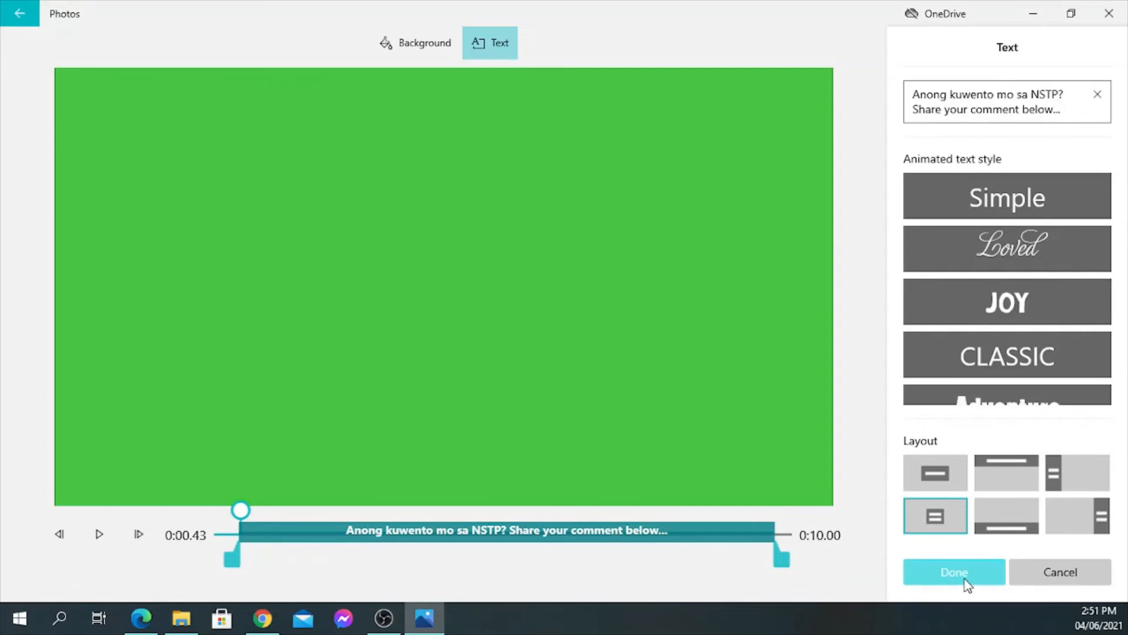
- Play the green title card with the text "Anong kuwento mo sa NSTP? Share your comment below..." to check its caption
drag(904, 597, 233, 622)
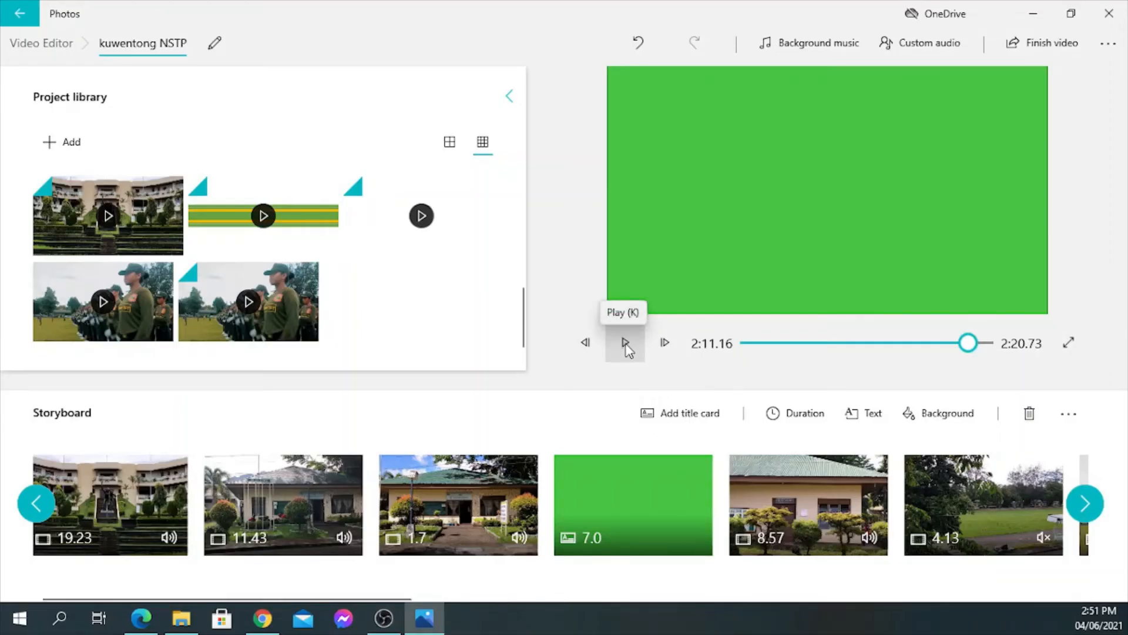
click(626, 343)
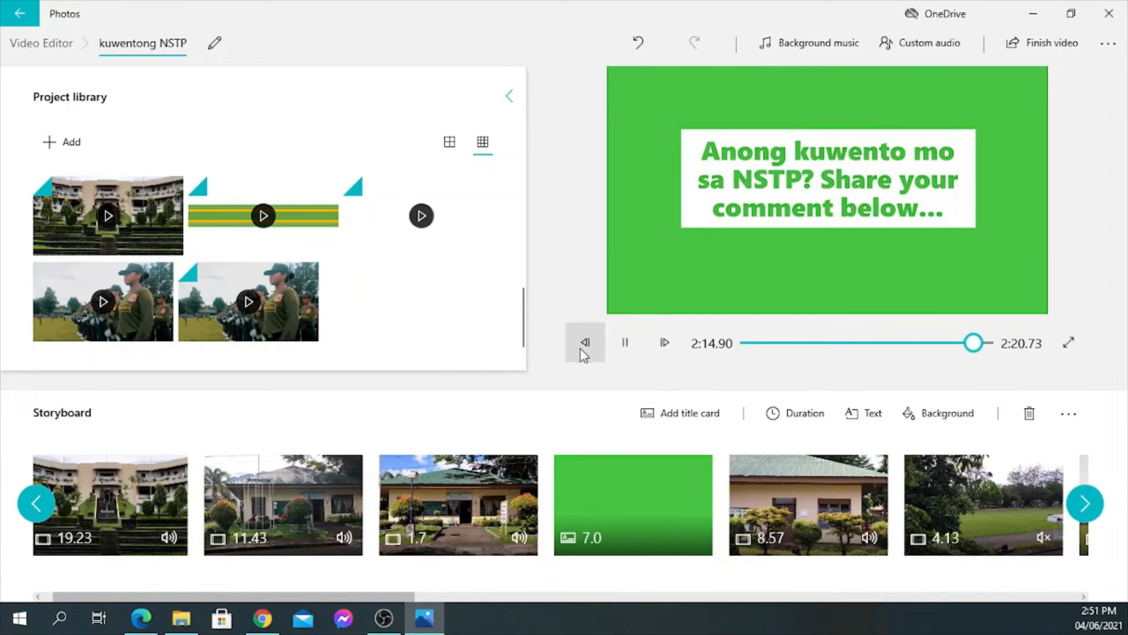
- Preview the storyboard's opening clips, from the 19.23-second building clip through the 7.0-second green title card to the 8.57-second ROTC Office clip
click(625, 343)
scroll(65, 510, up, 1)
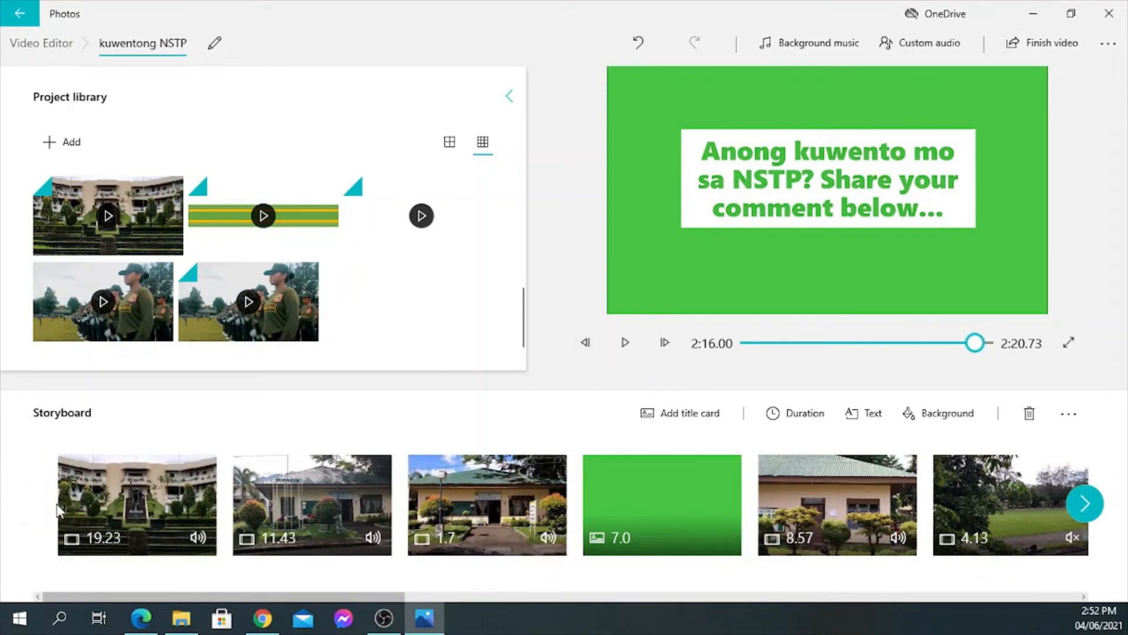
click(59, 511)
click(626, 343)
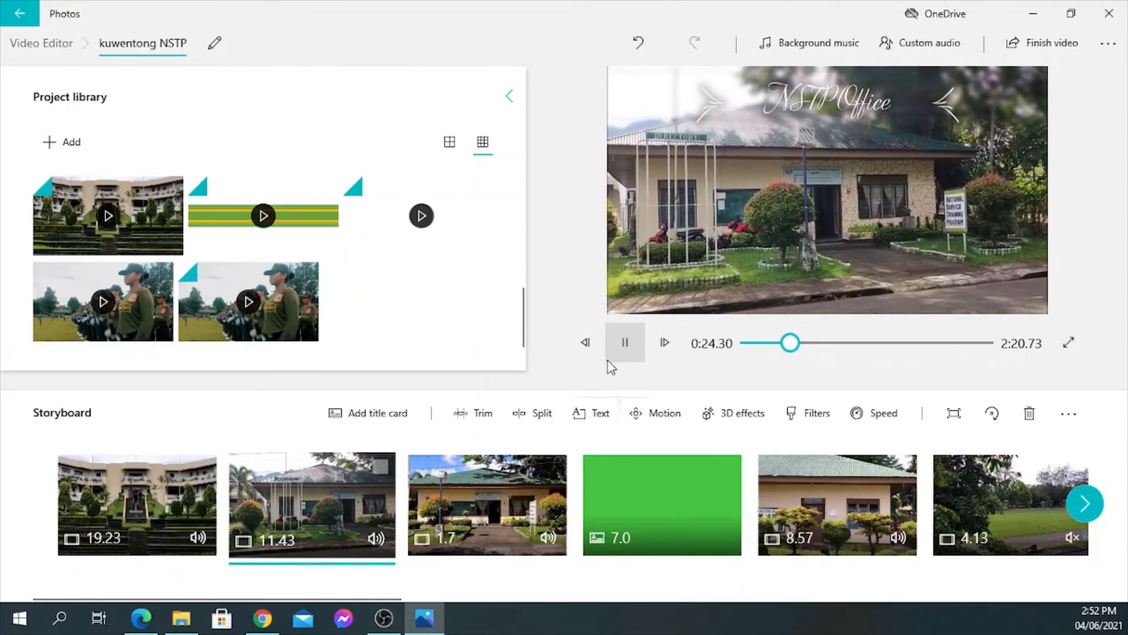
click(489, 513)
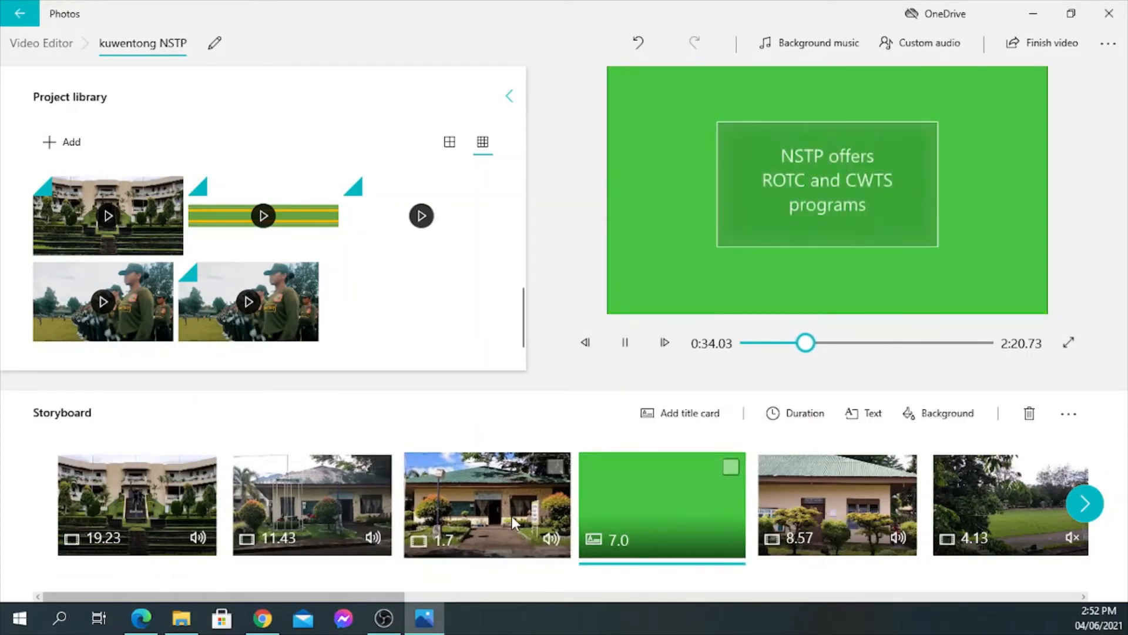
click(841, 496)
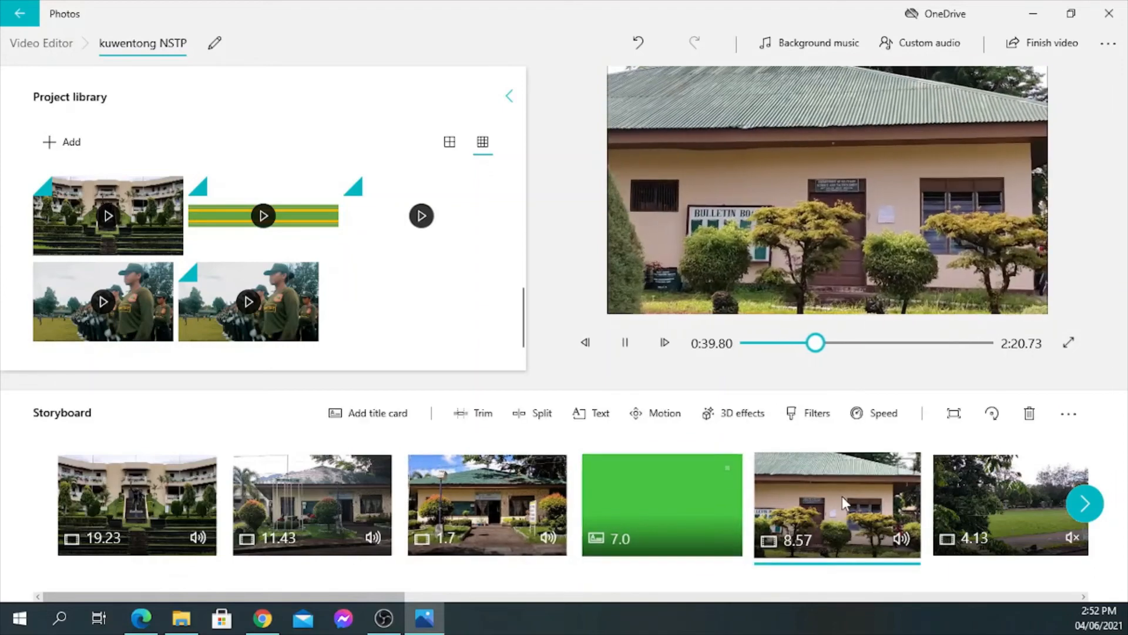
- Preview the Parade Grounds clip, the ROTC formation clips and the Civic Welfare Training Service title card, and stop playback
drag(399, 598, 599, 597)
click(505, 520)
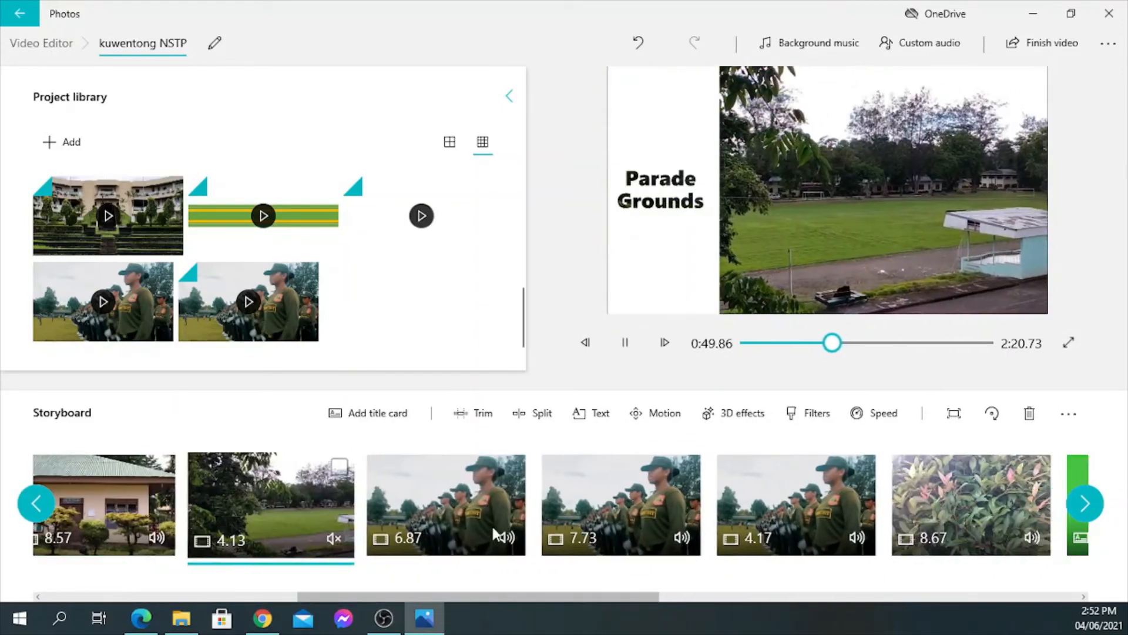
click(516, 542)
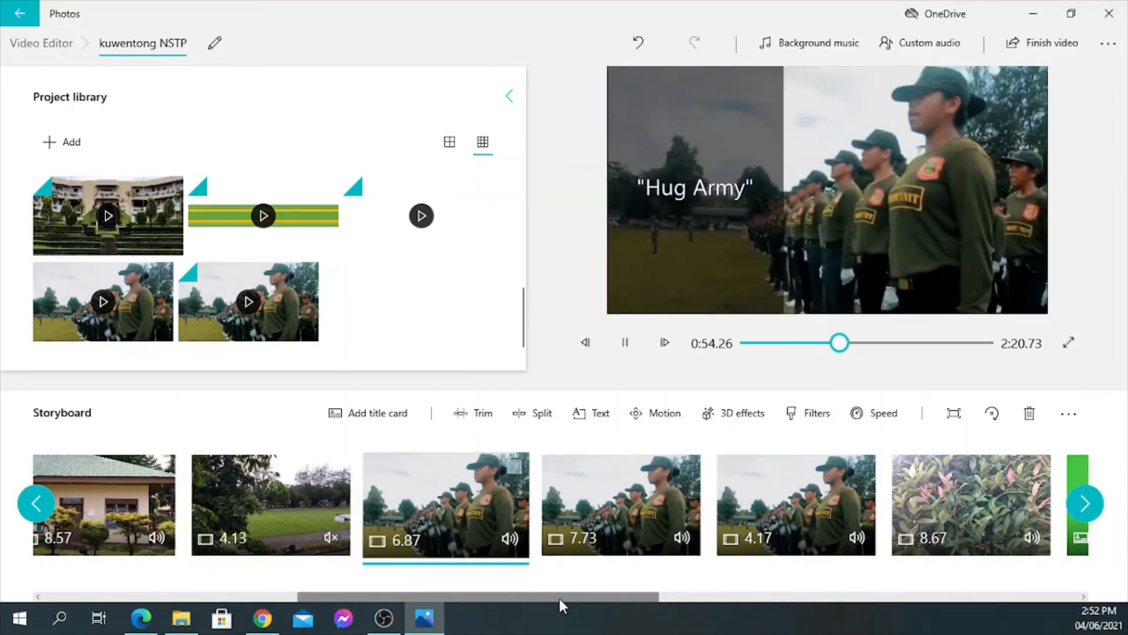
drag(560, 598, 620, 599)
click(556, 526)
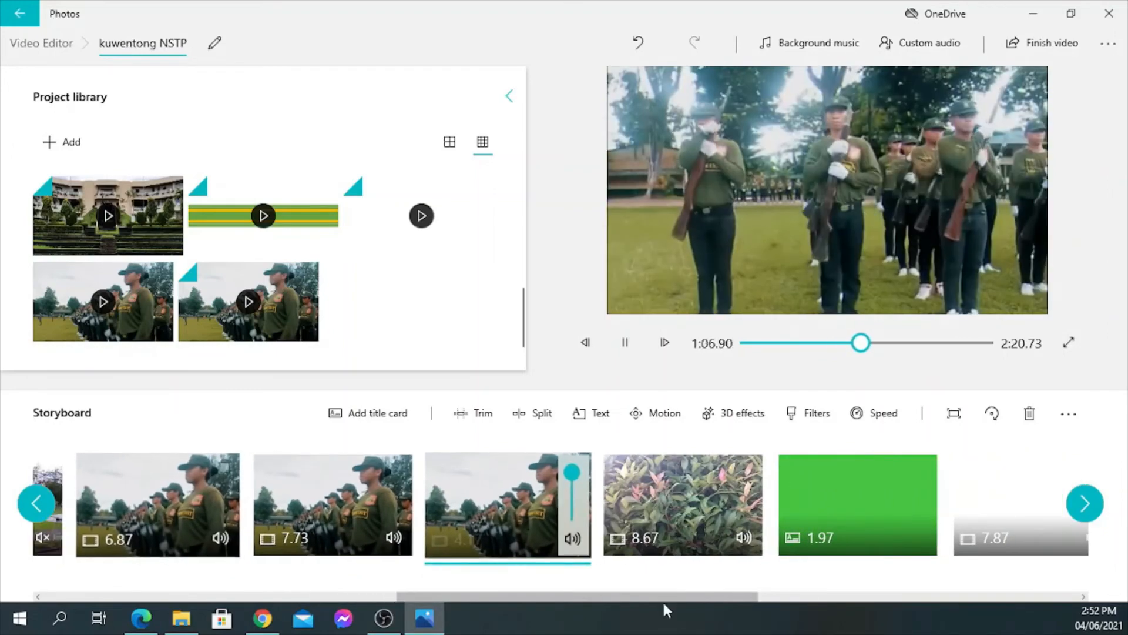
drag(745, 594, 289, 582)
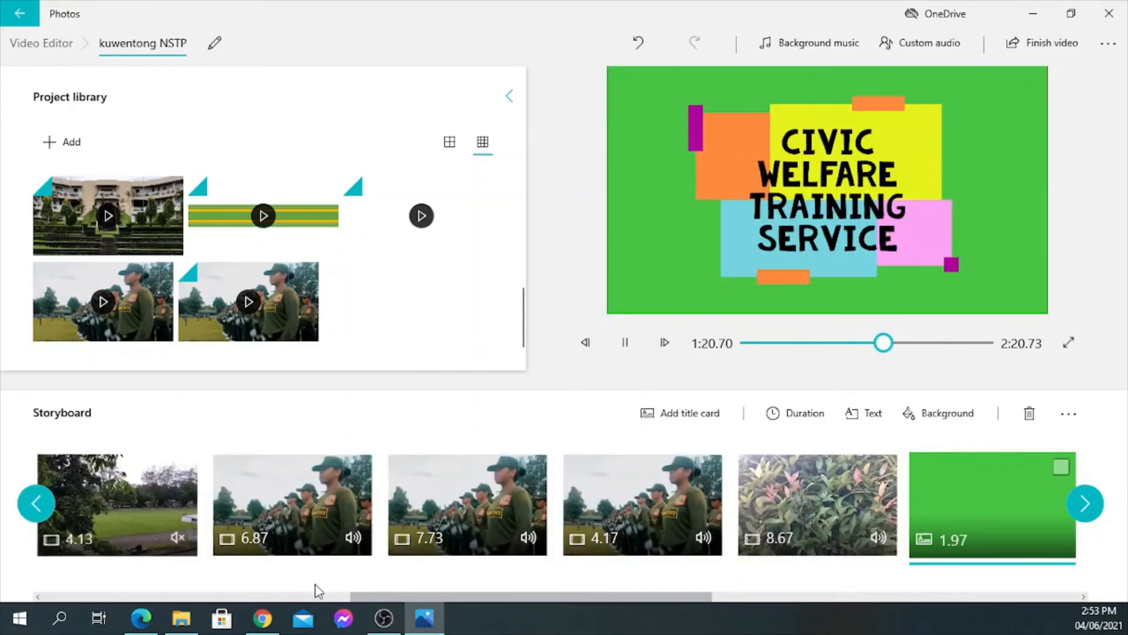
drag(421, 597, 79, 594)
click(624, 343)
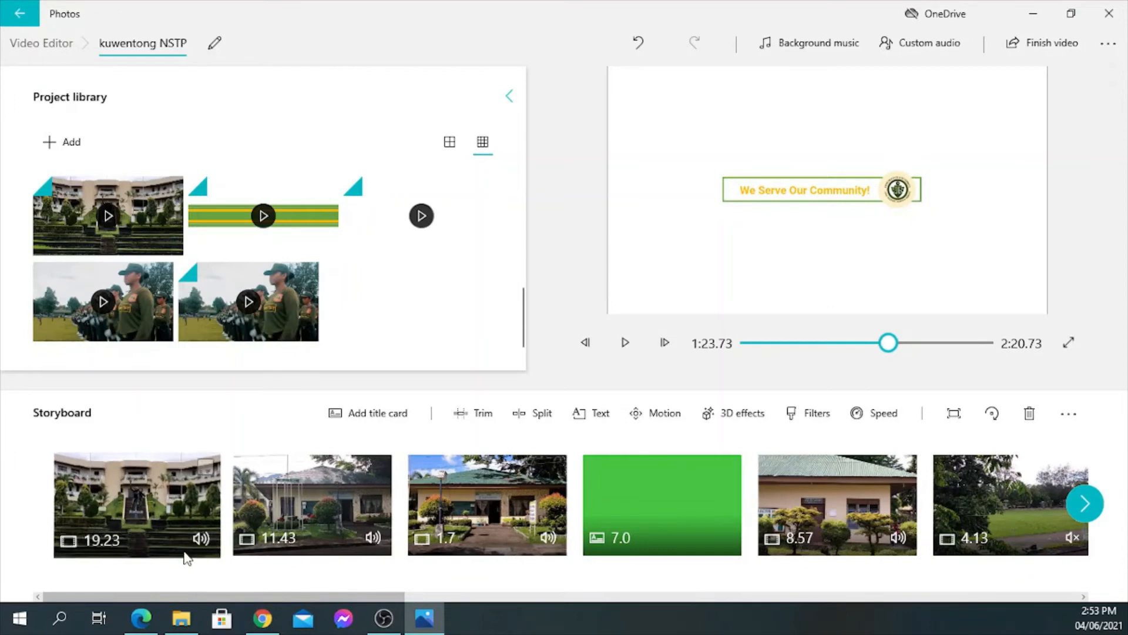
- Mute the storyboard clips' own sound, including the 19.23-, 11.43-, 1.7- and 8.57-second clips
click(202, 537)
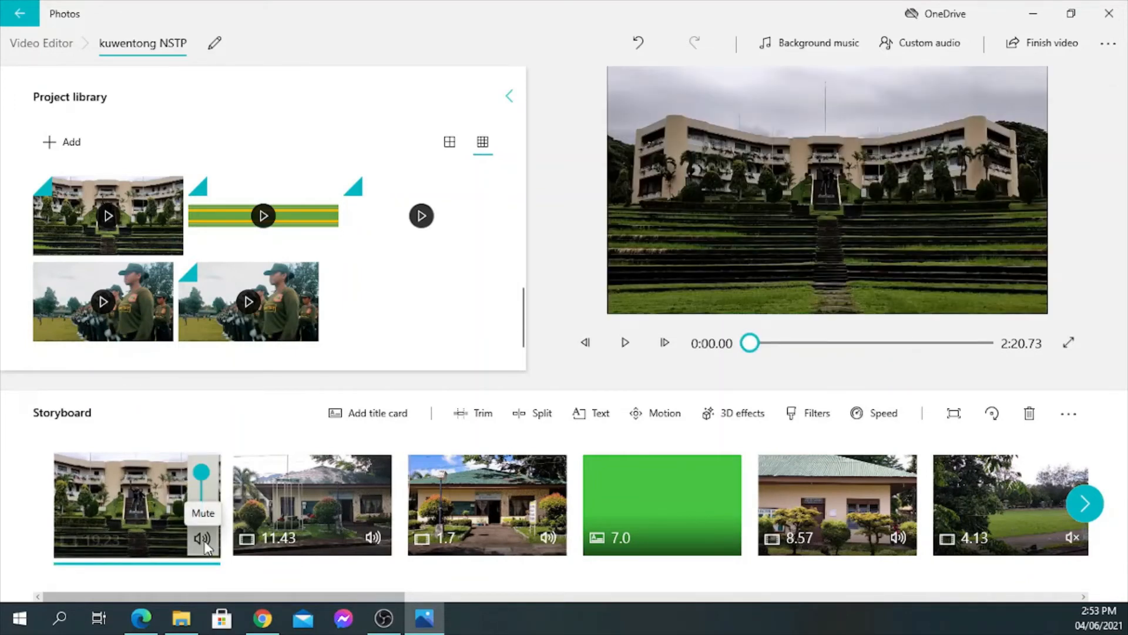
click(206, 538)
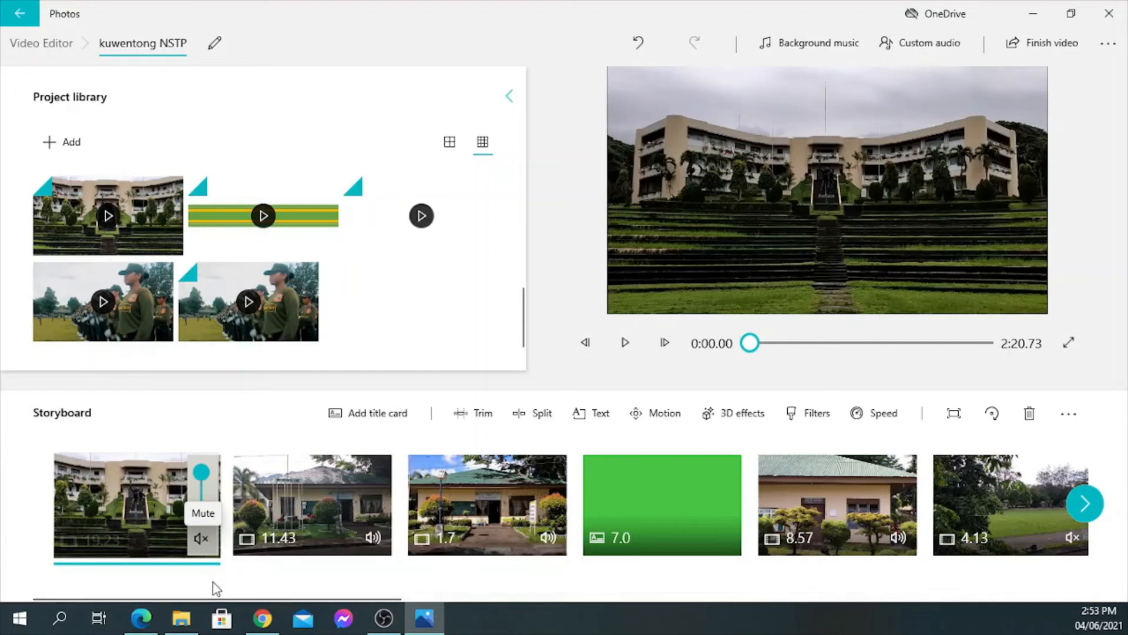
click(377, 538)
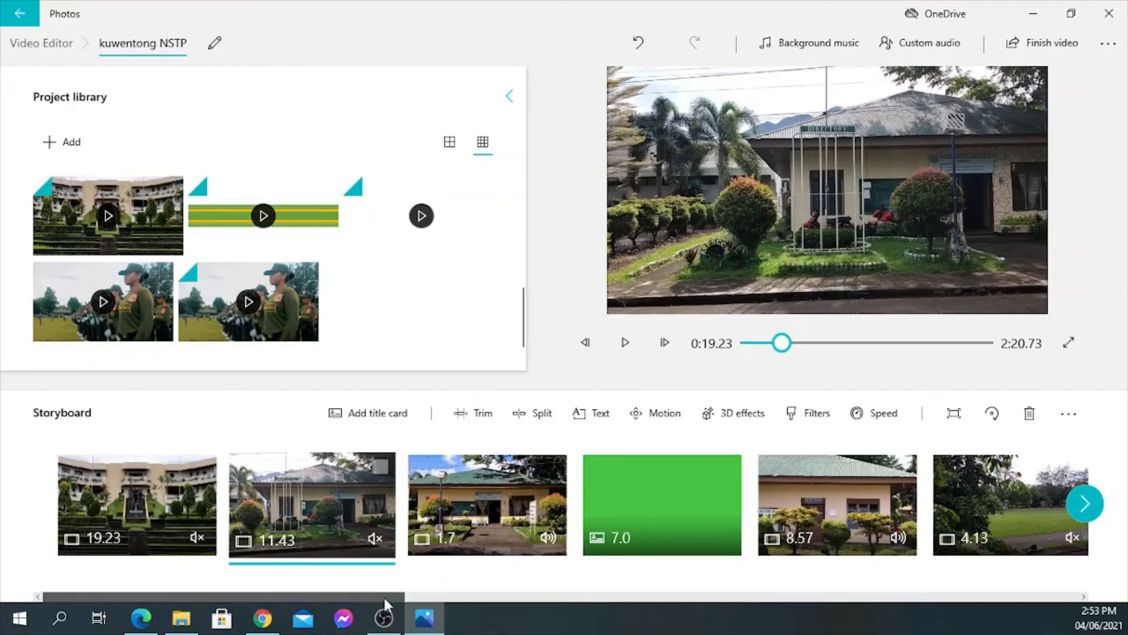
drag(383, 595, 435, 596)
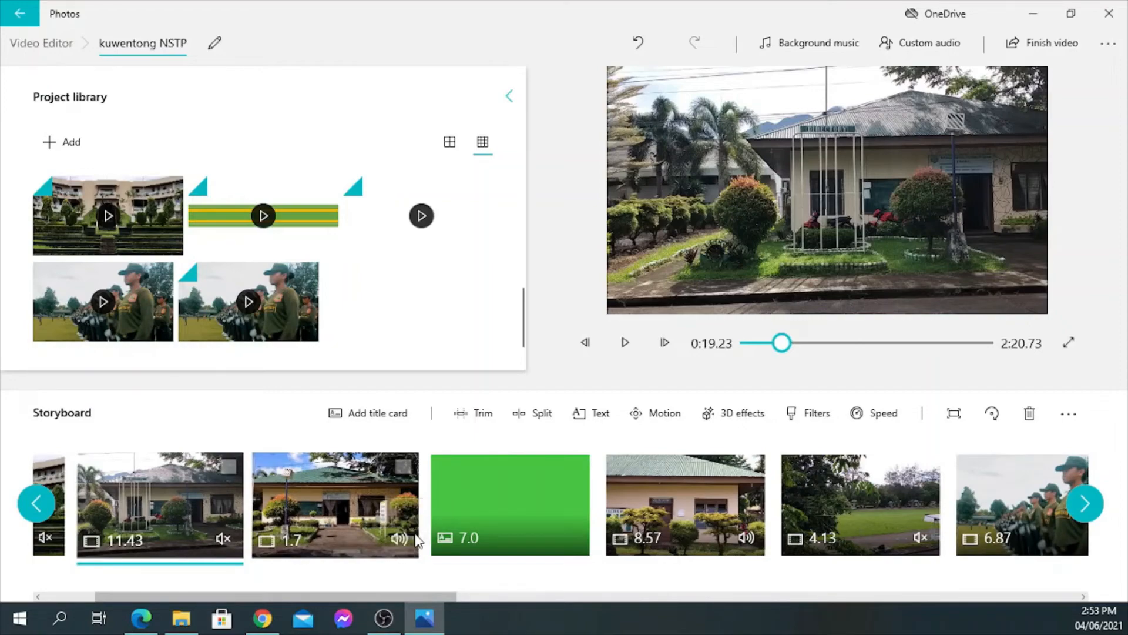
click(402, 539)
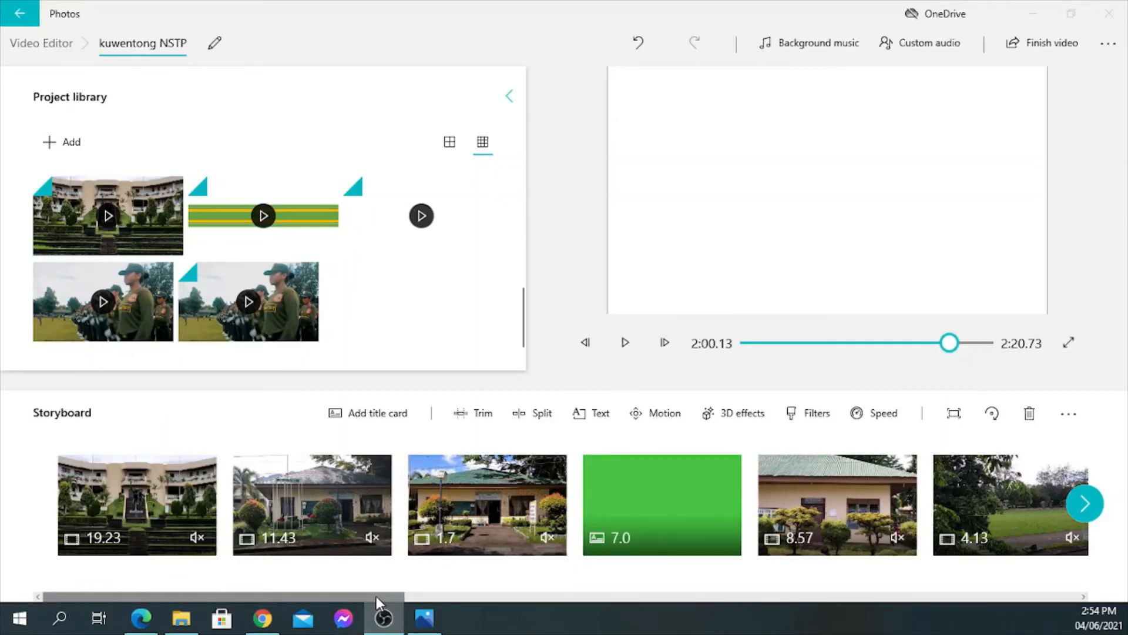
- Browse the available background music tracks and listen to A magical season
mouse_move(372, 611)
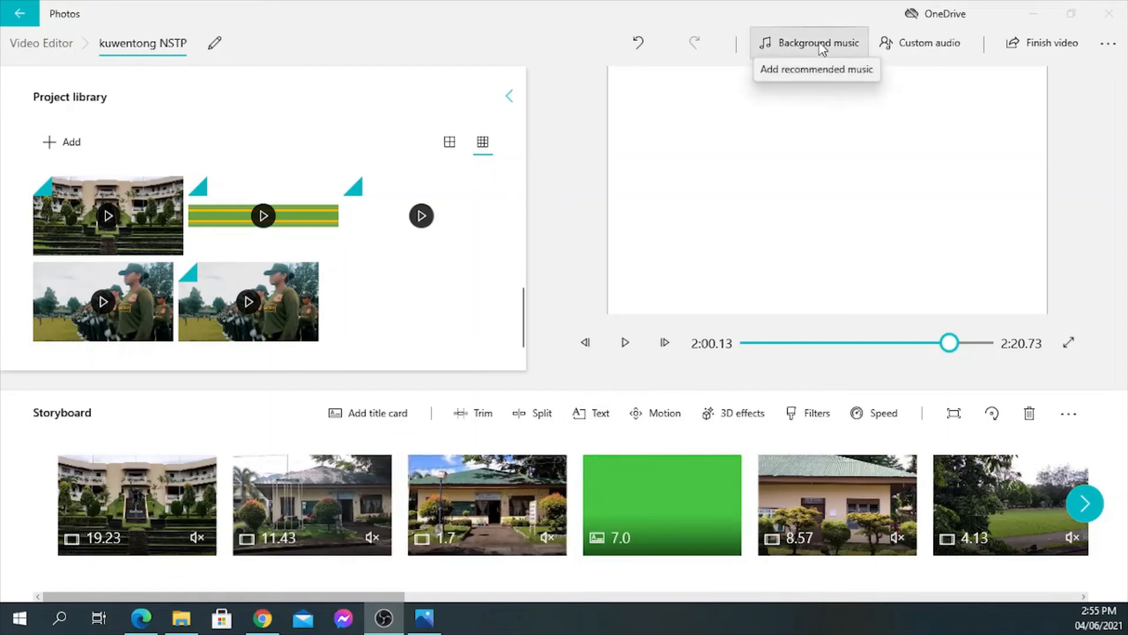
click(839, 55)
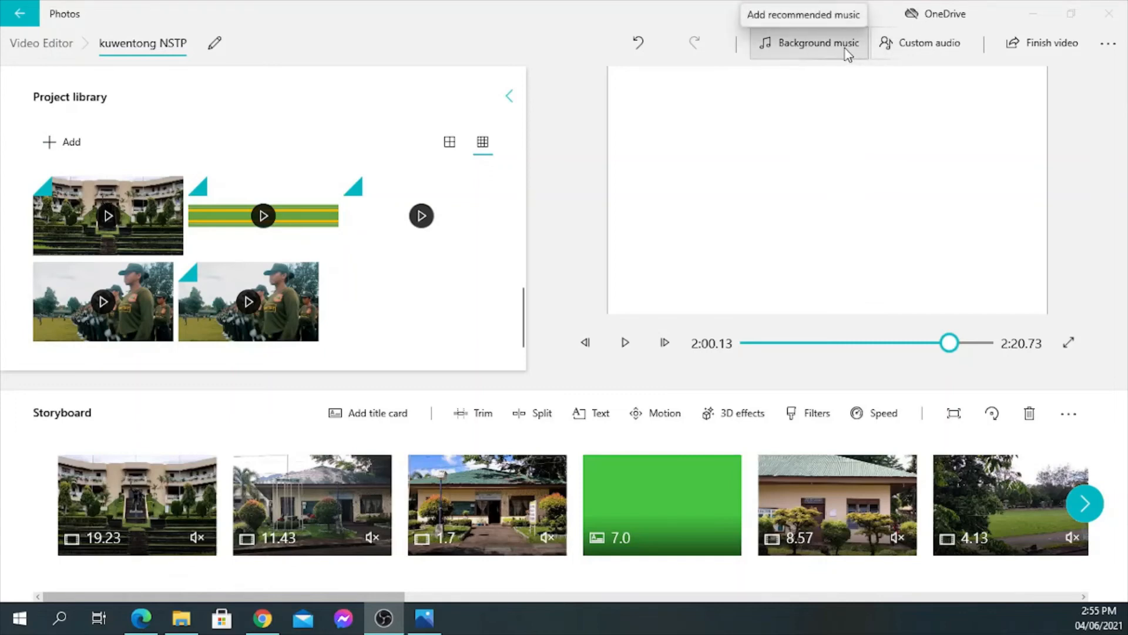
click(847, 51)
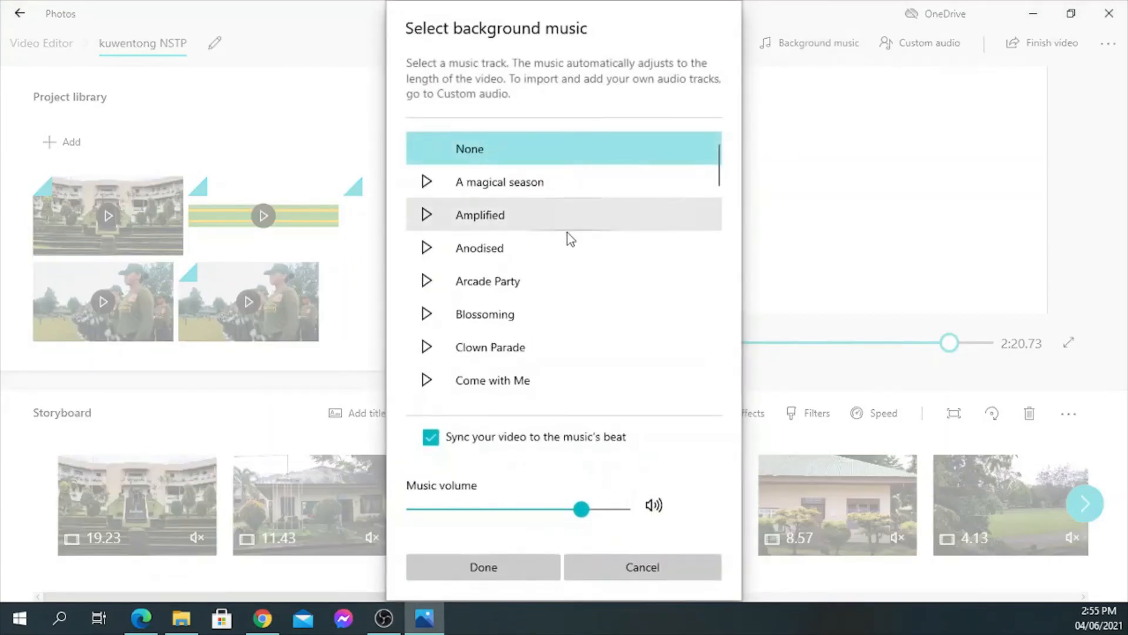
scroll(499, 232, down, 5)
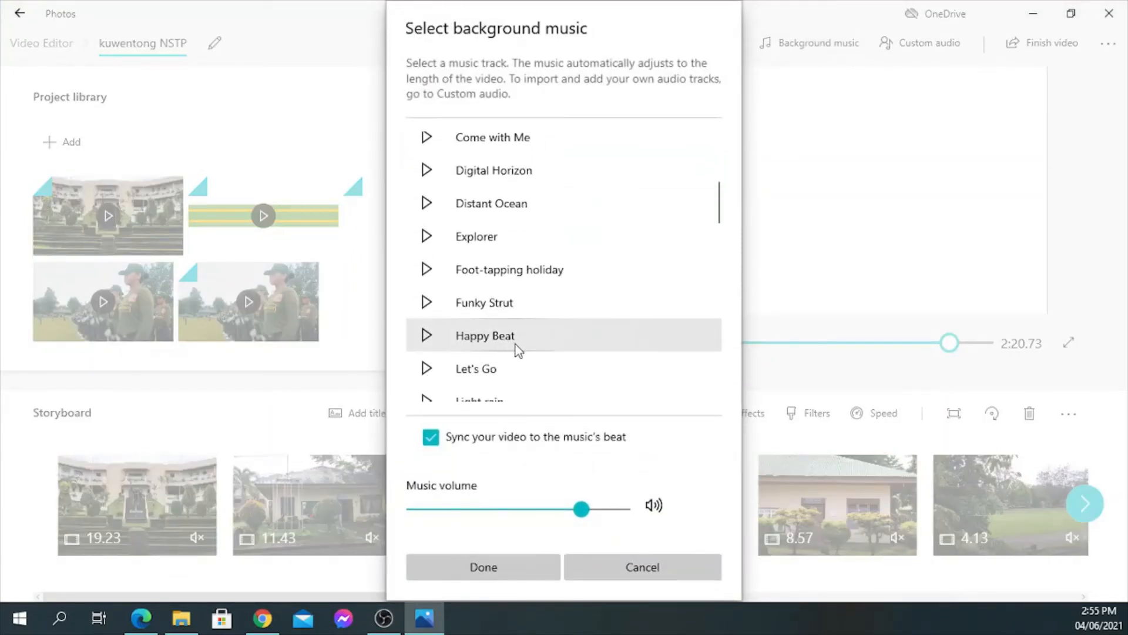
scroll(514, 350, up, 2)
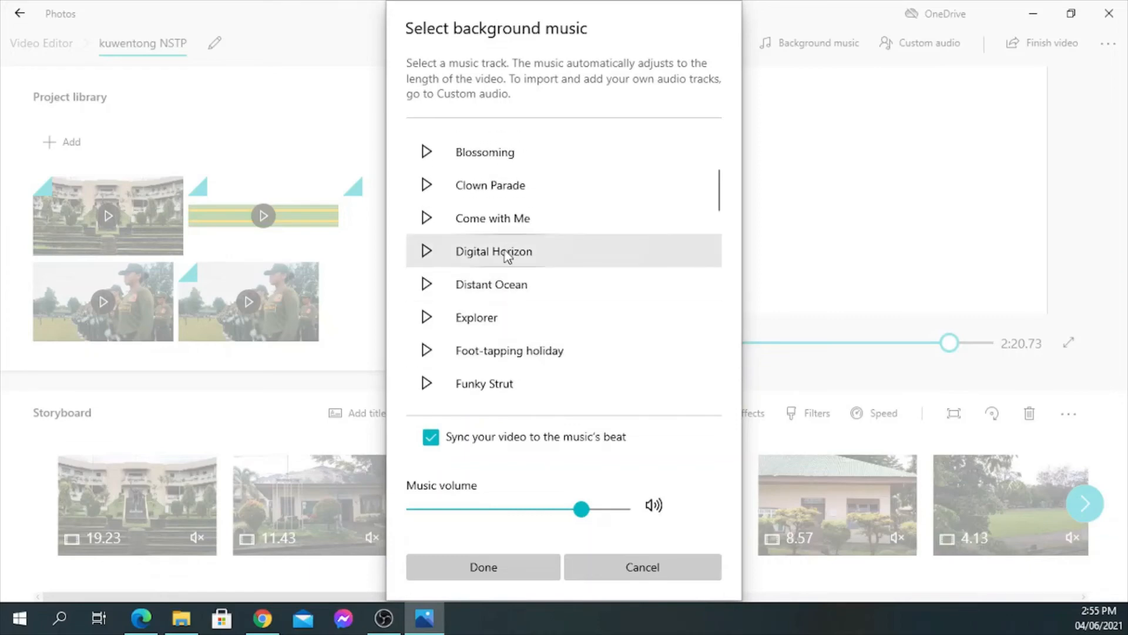
scroll(512, 295, up, 1)
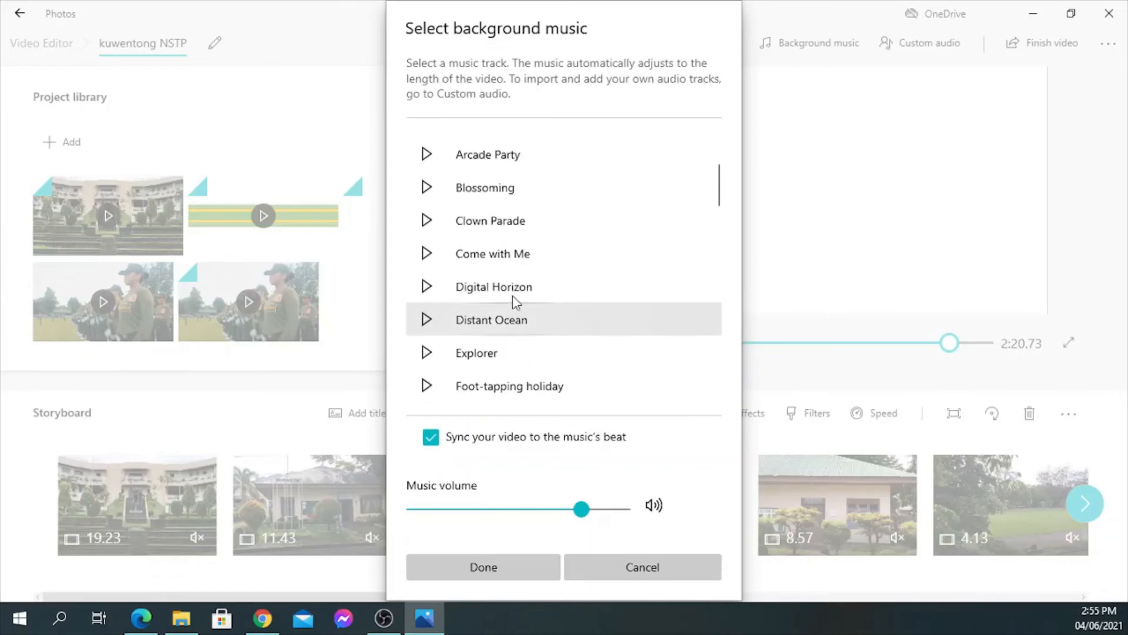
scroll(539, 288, up, 4)
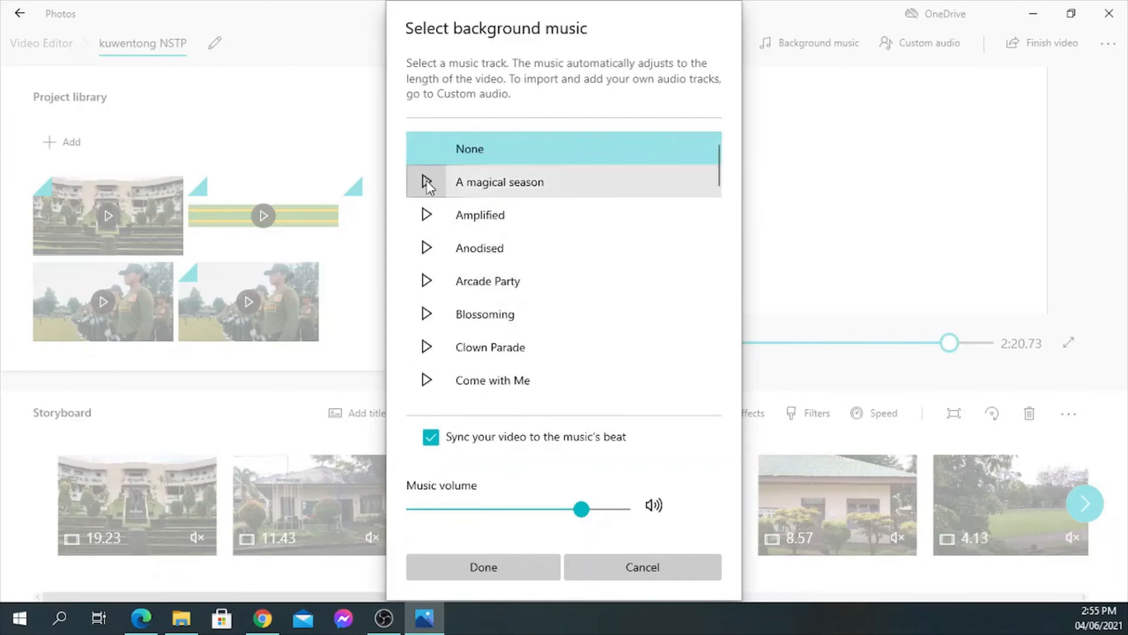
click(427, 182)
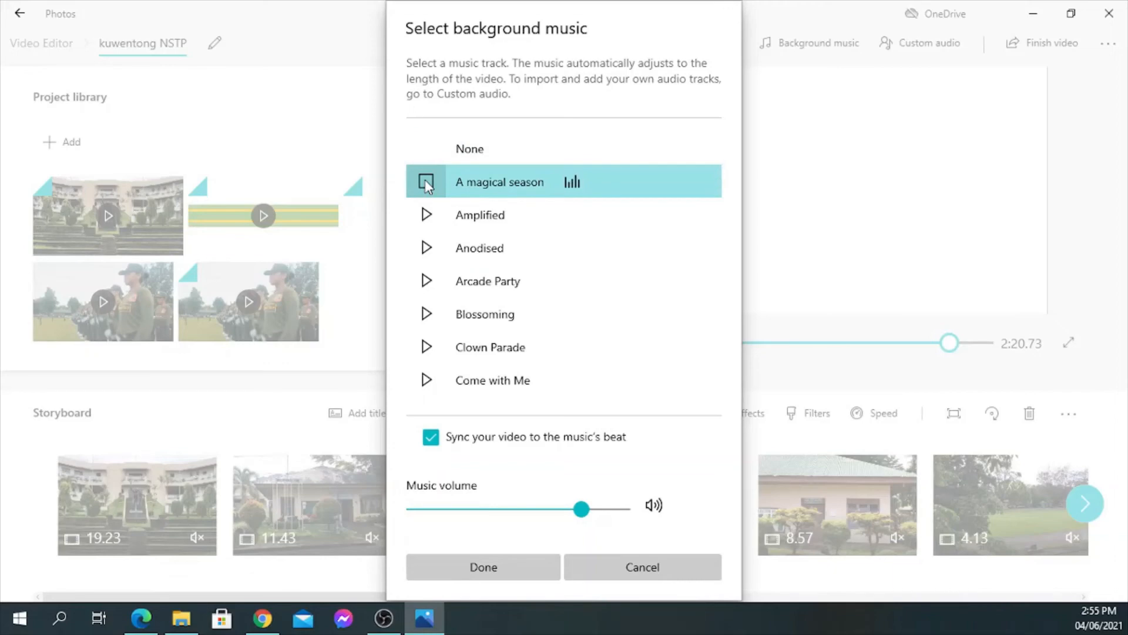
click(425, 181)
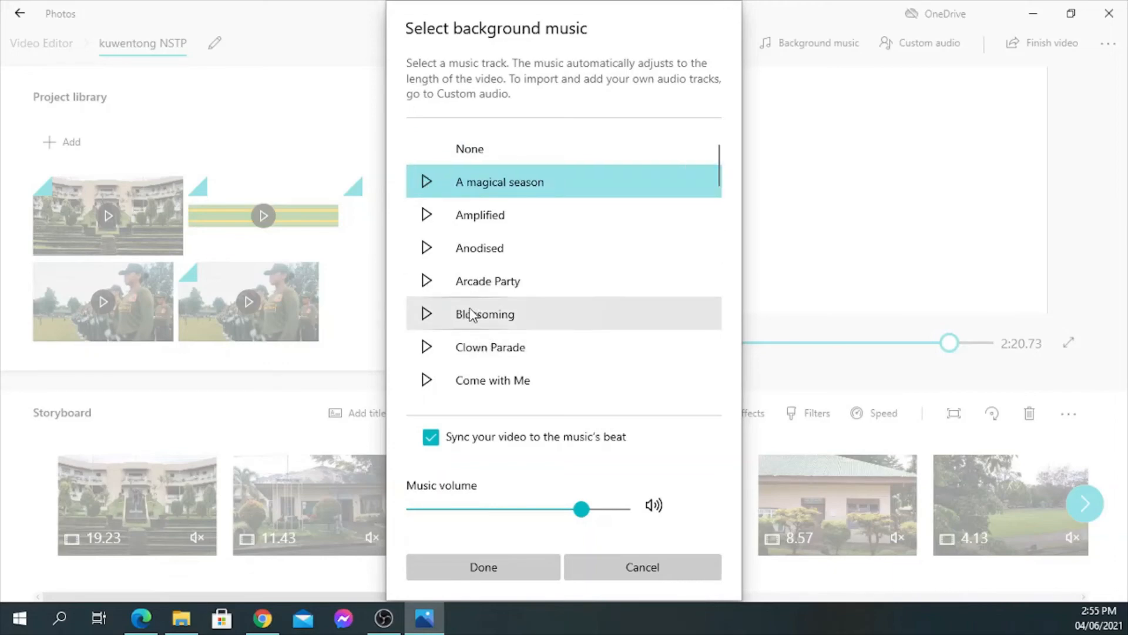
- Sample the Blossoming track and set Come with Me as the video's background music
scroll(463, 324, down, 1)
click(427, 275)
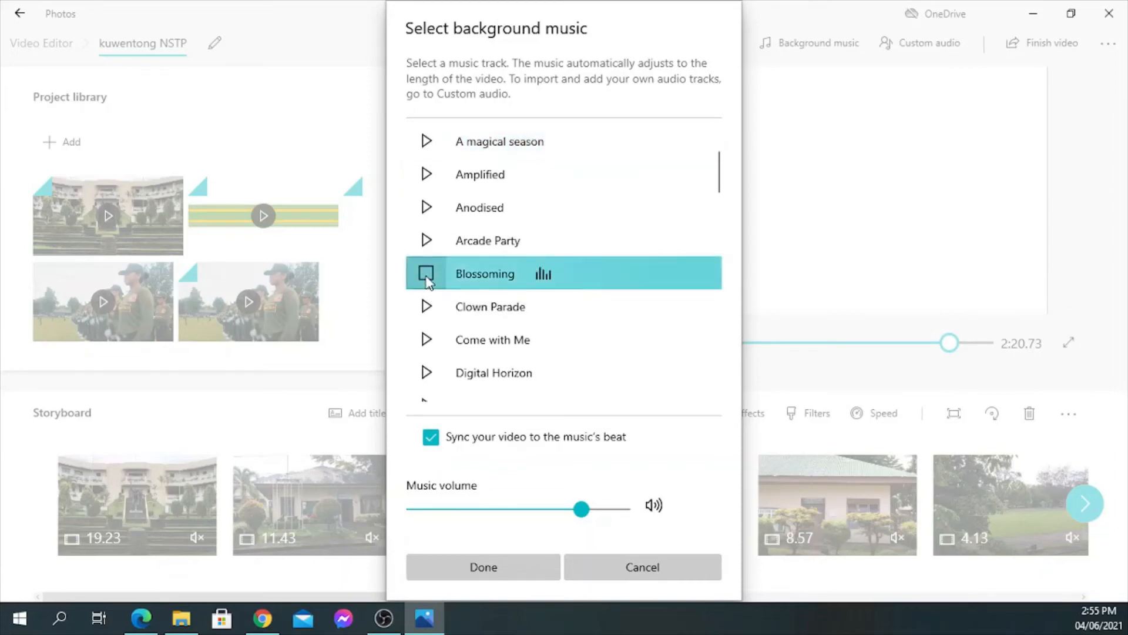
click(426, 274)
click(427, 339)
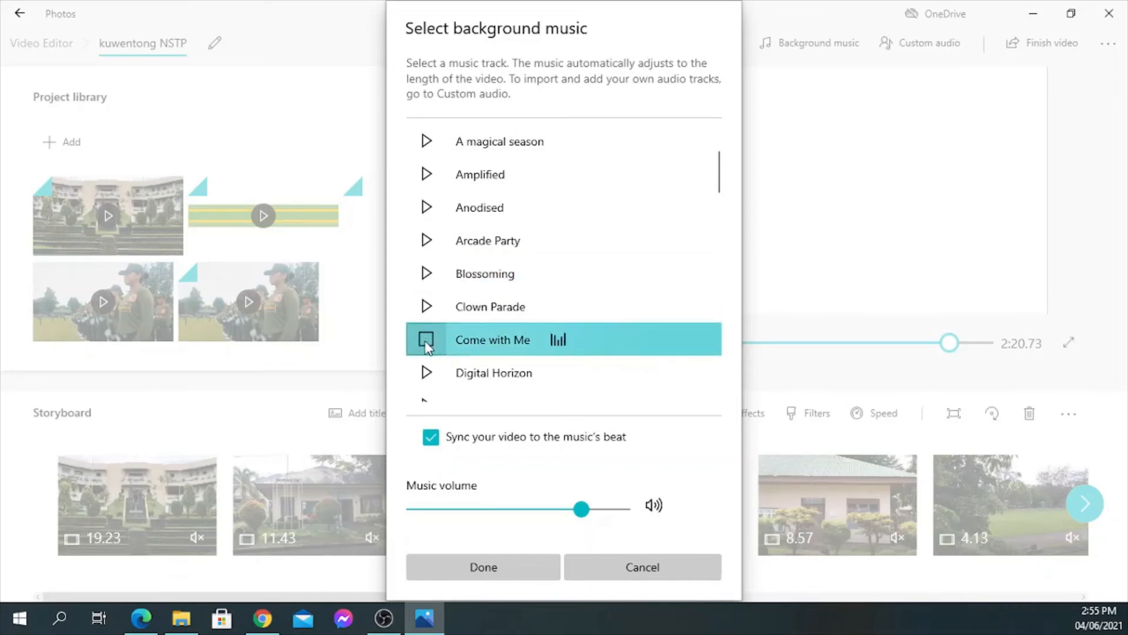
click(506, 574)
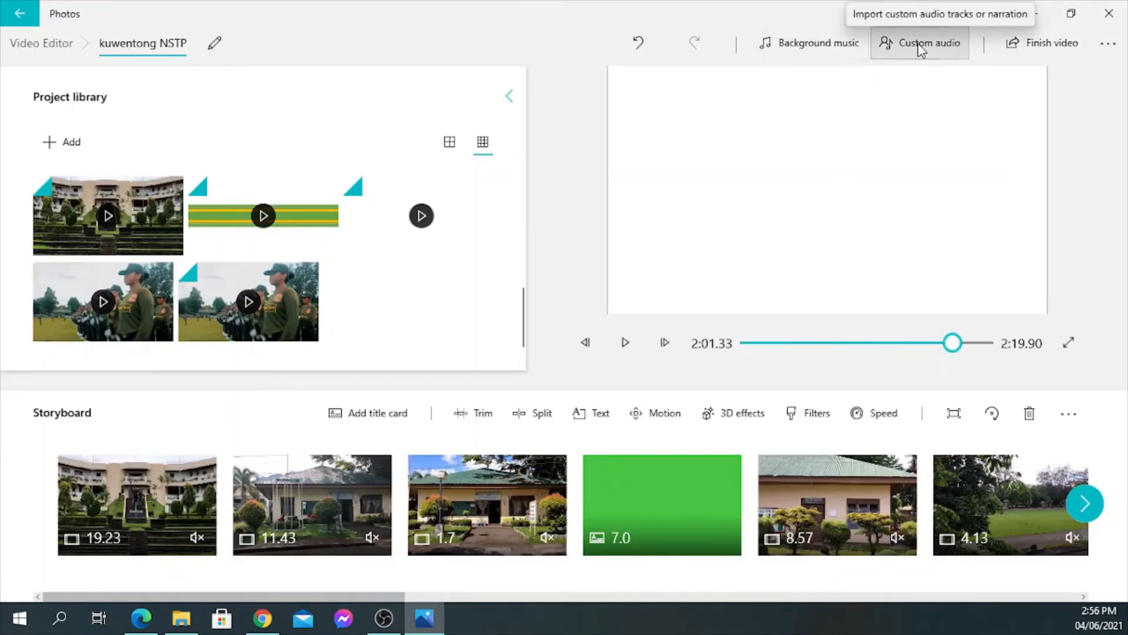
click(917, 43)
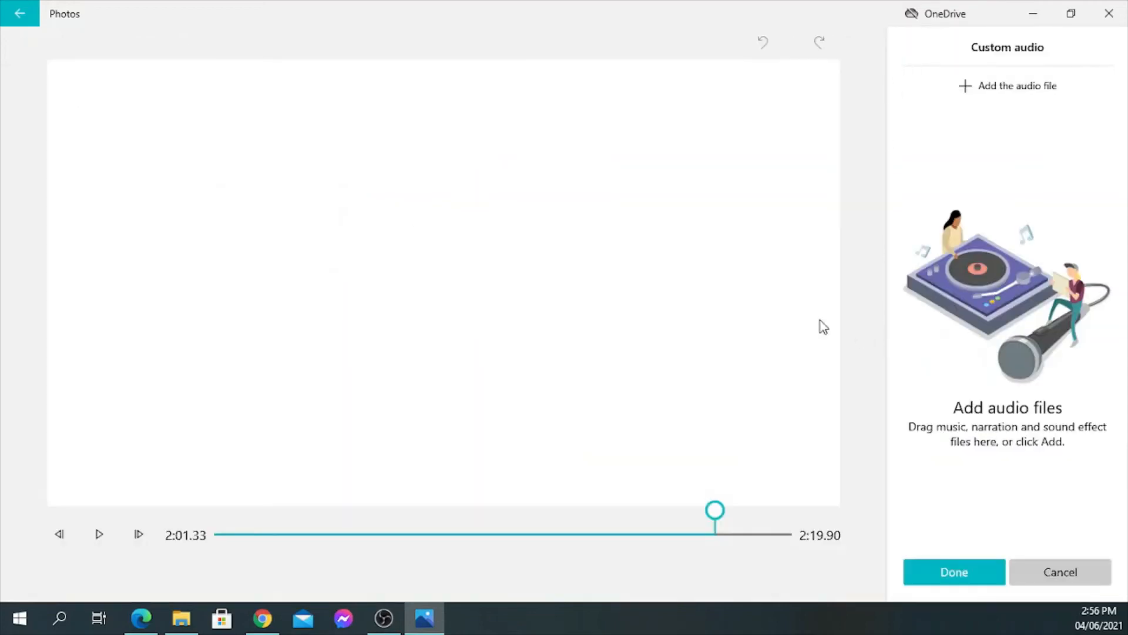
click(990, 93)
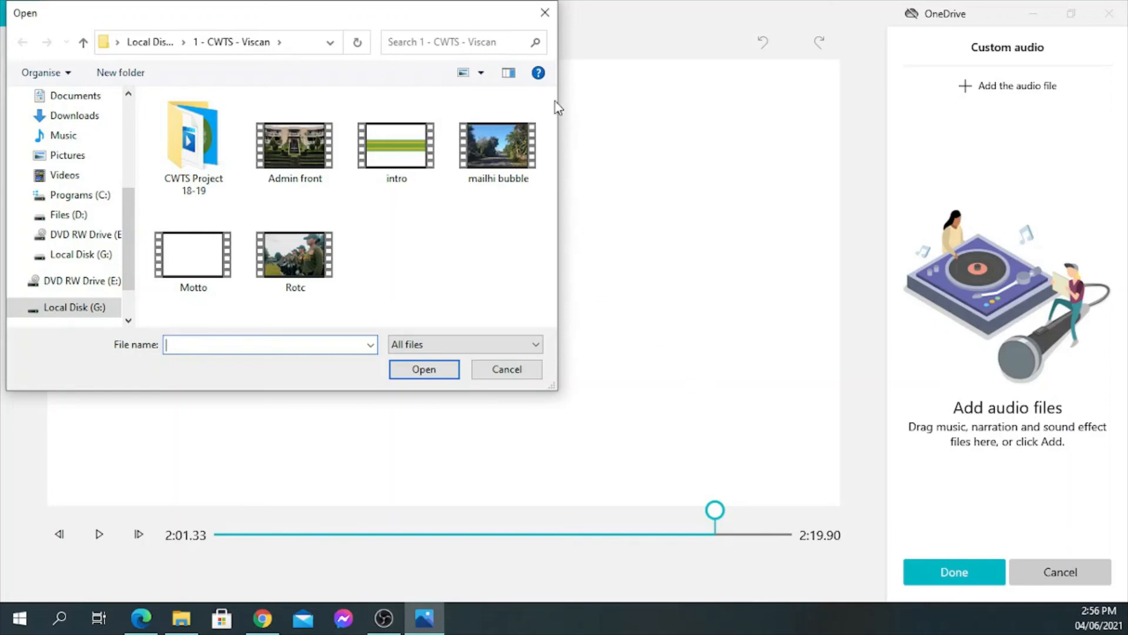
click(546, 13)
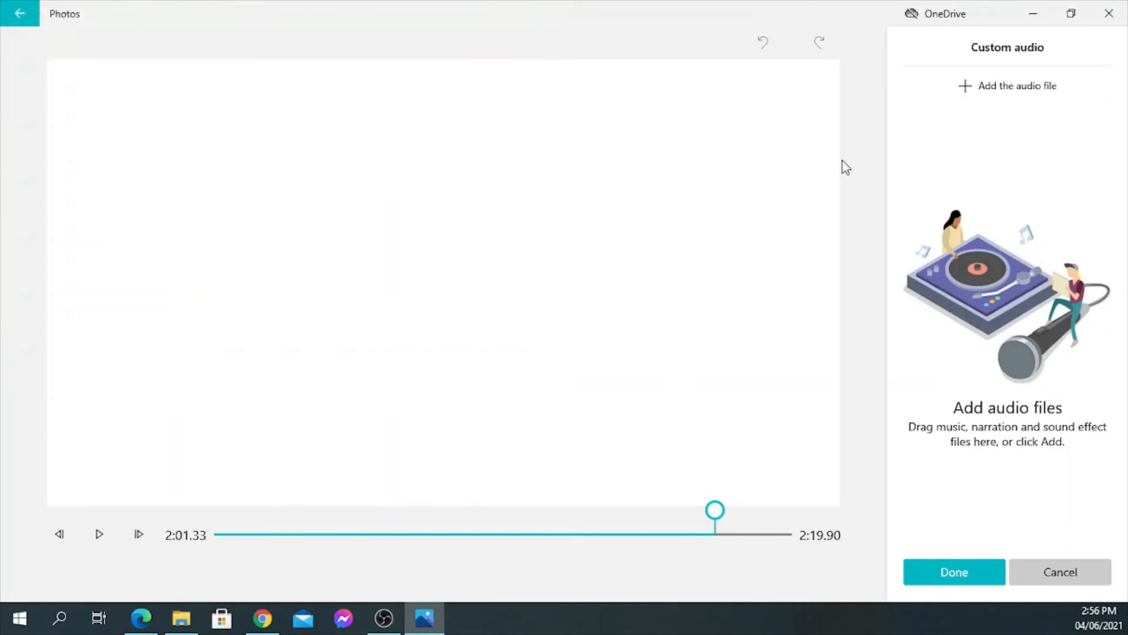
click(1065, 576)
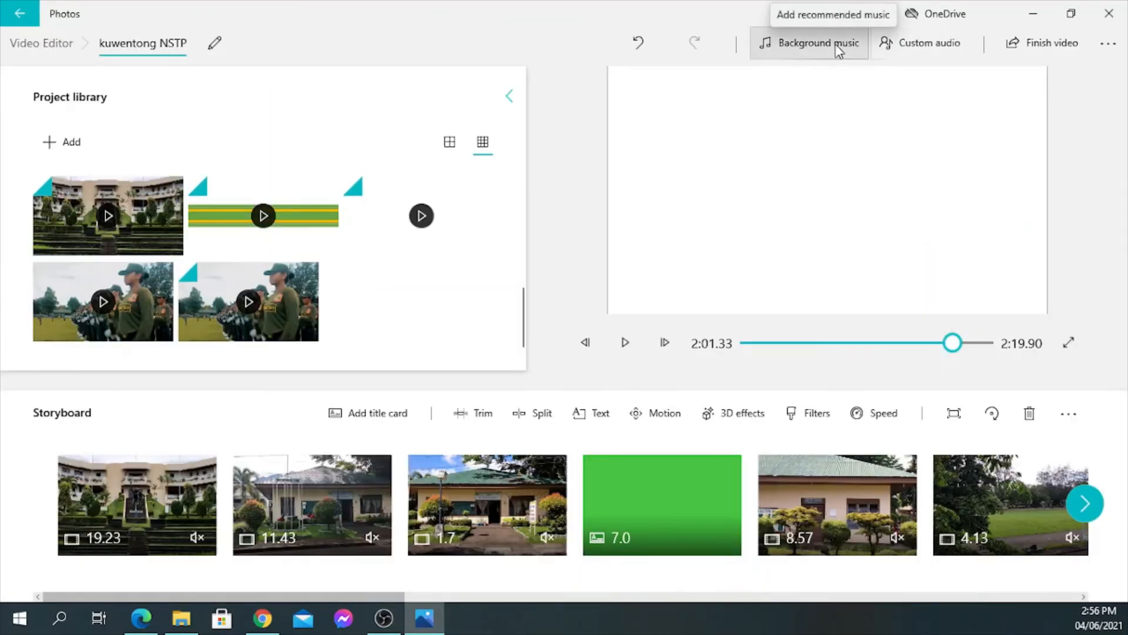
- Raise the volume of the Come with Me background music slightly
click(837, 49)
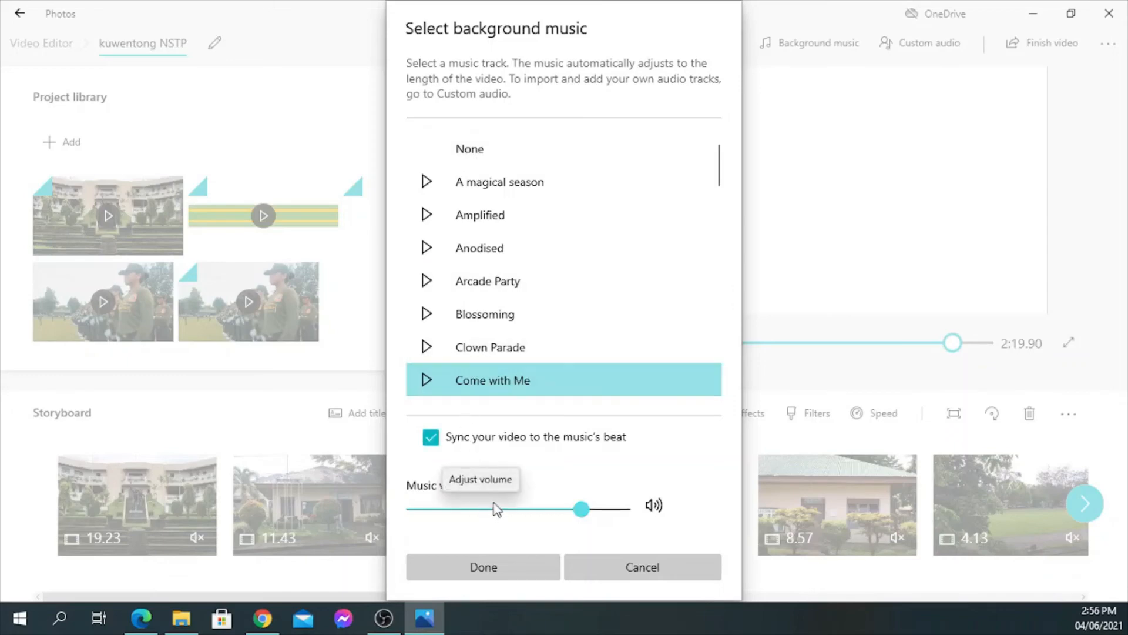
mouse_move(585, 515)
mouse_down()
mouse_move(558, 517)
mouse_move(601, 519)
mouse_move(565, 516)
mouse_move(597, 509)
mouse_up()
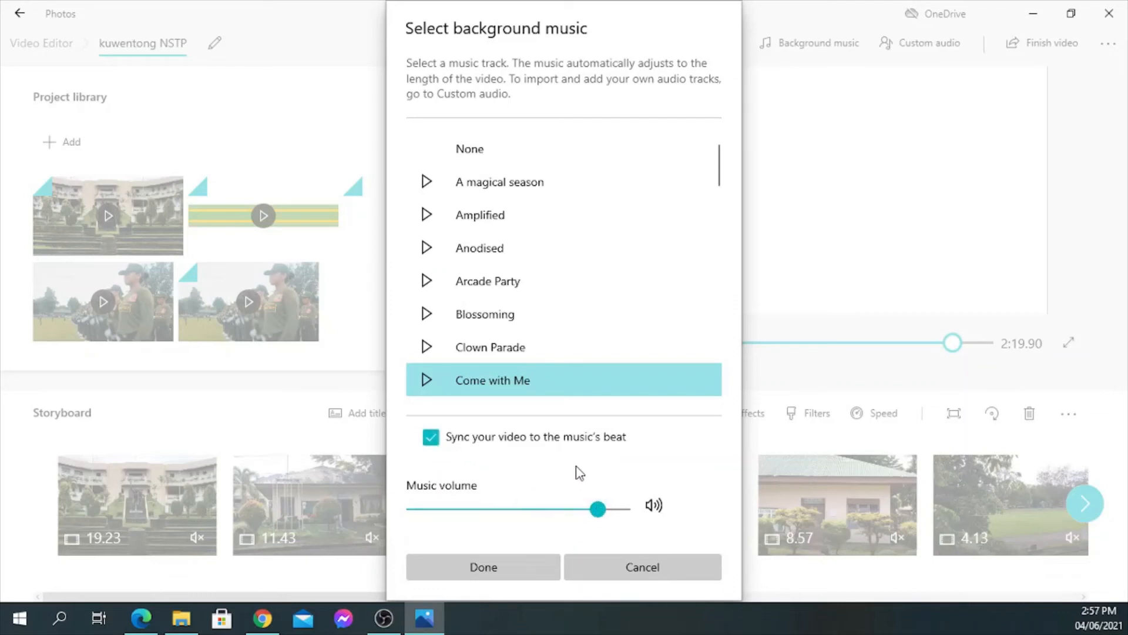
click(506, 568)
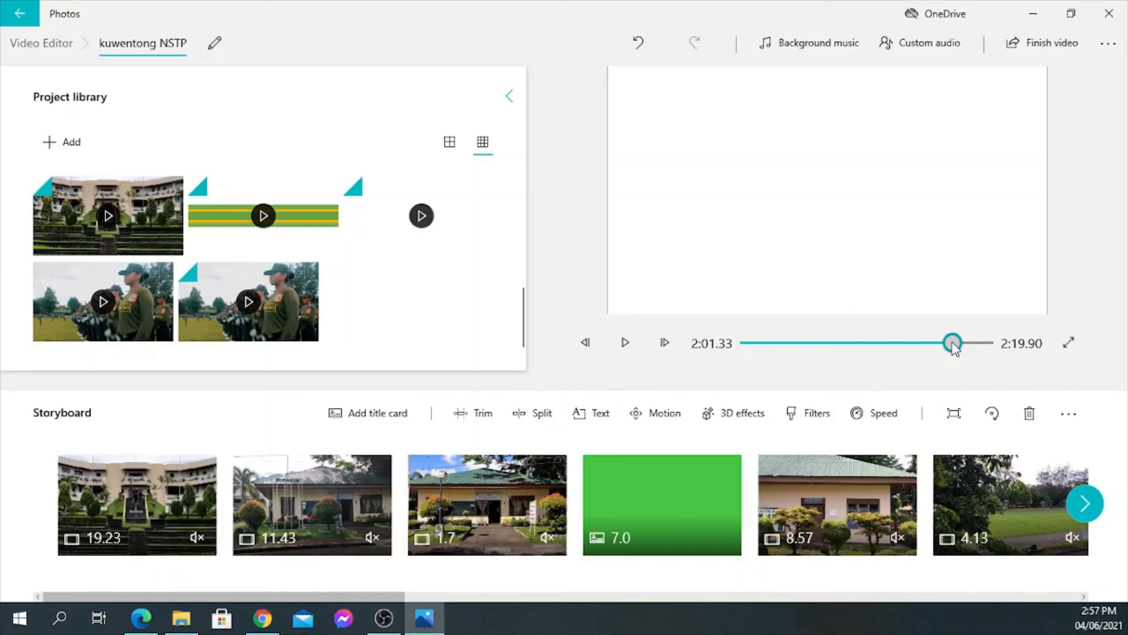
- Play the video from the beginning to check it with the background music
drag(950, 342, 723, 367)
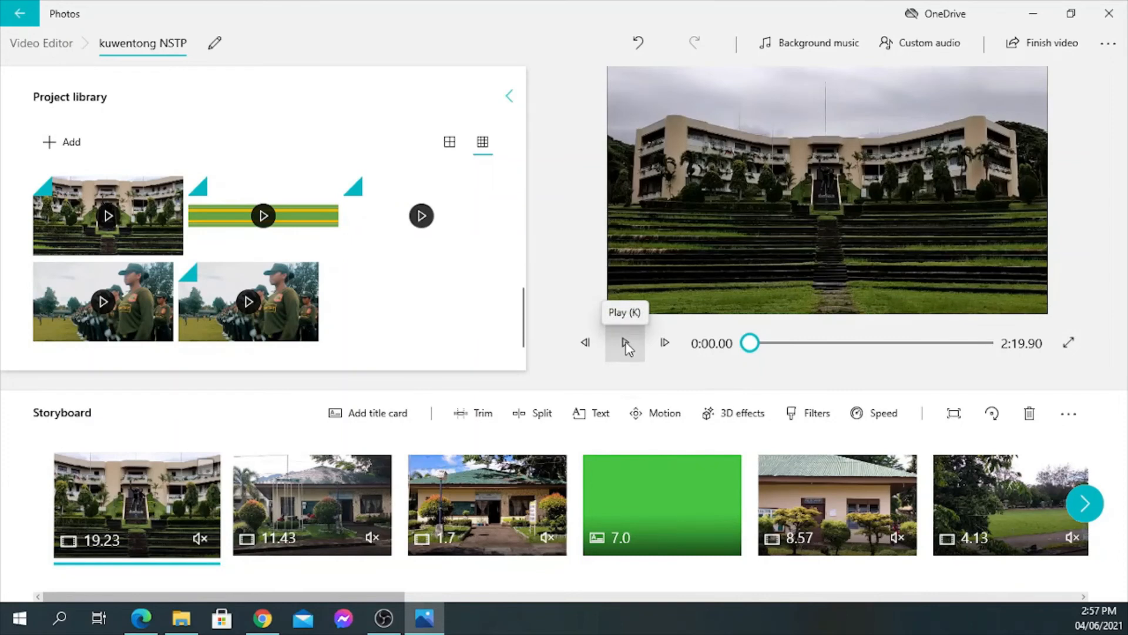
click(627, 345)
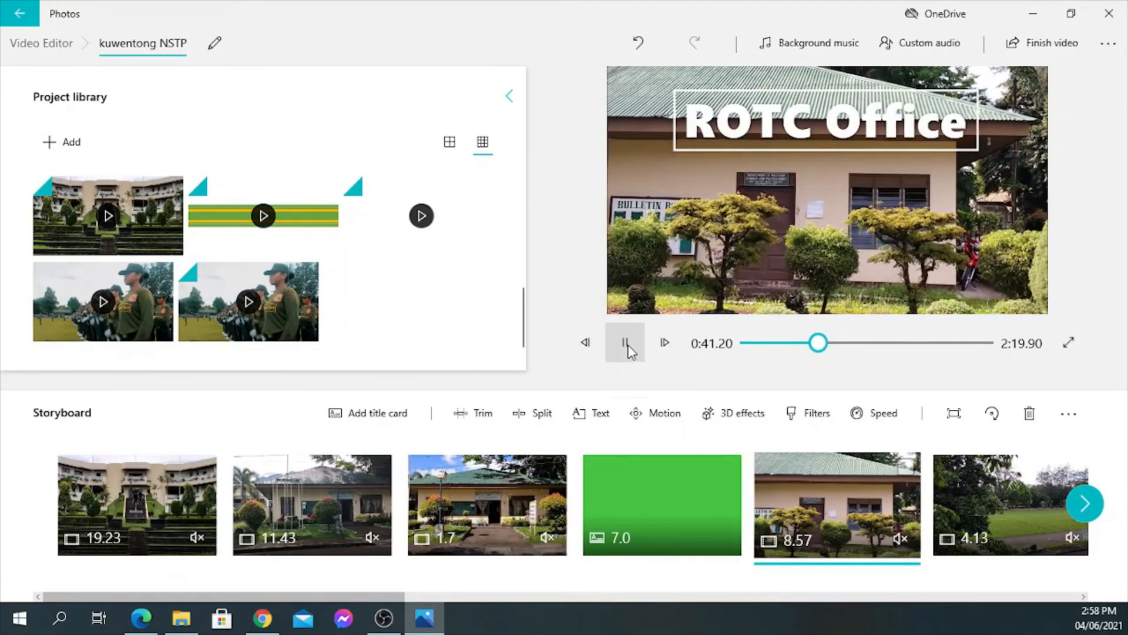
- Pause the preview and start finishing the video with the quality set to High 1080p (recommended)
click(634, 354)
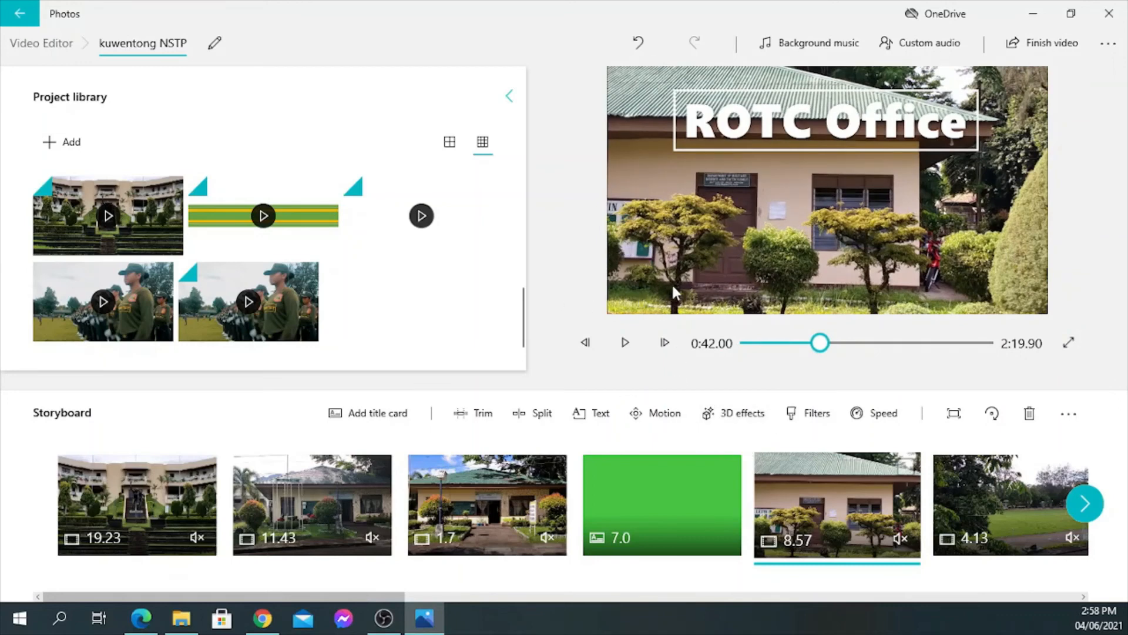
click(1048, 42)
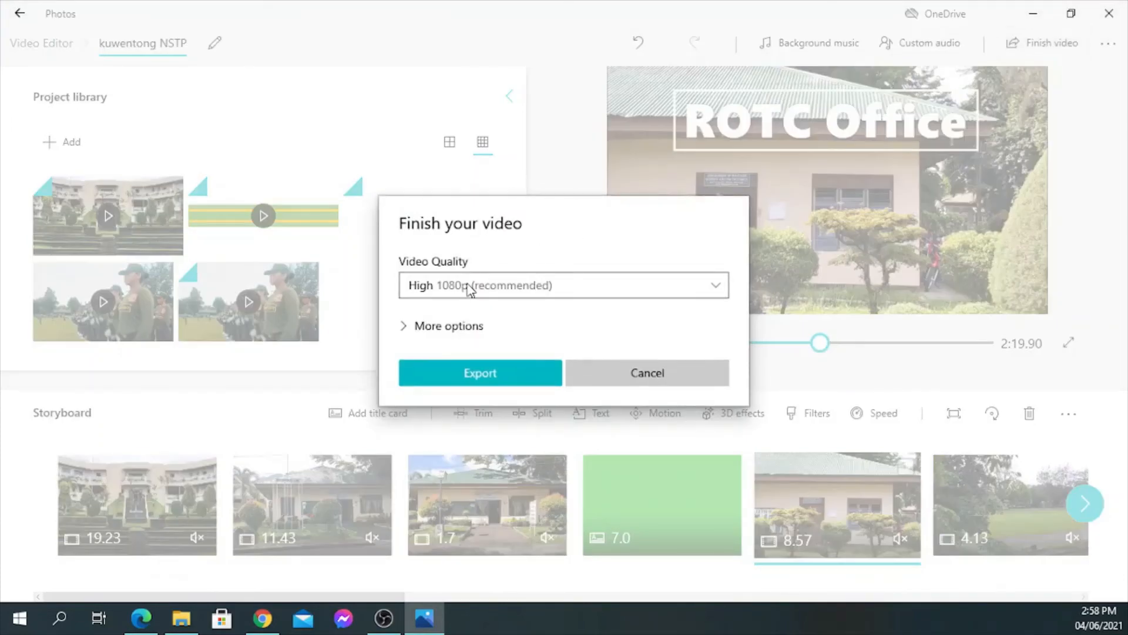
click(499, 288)
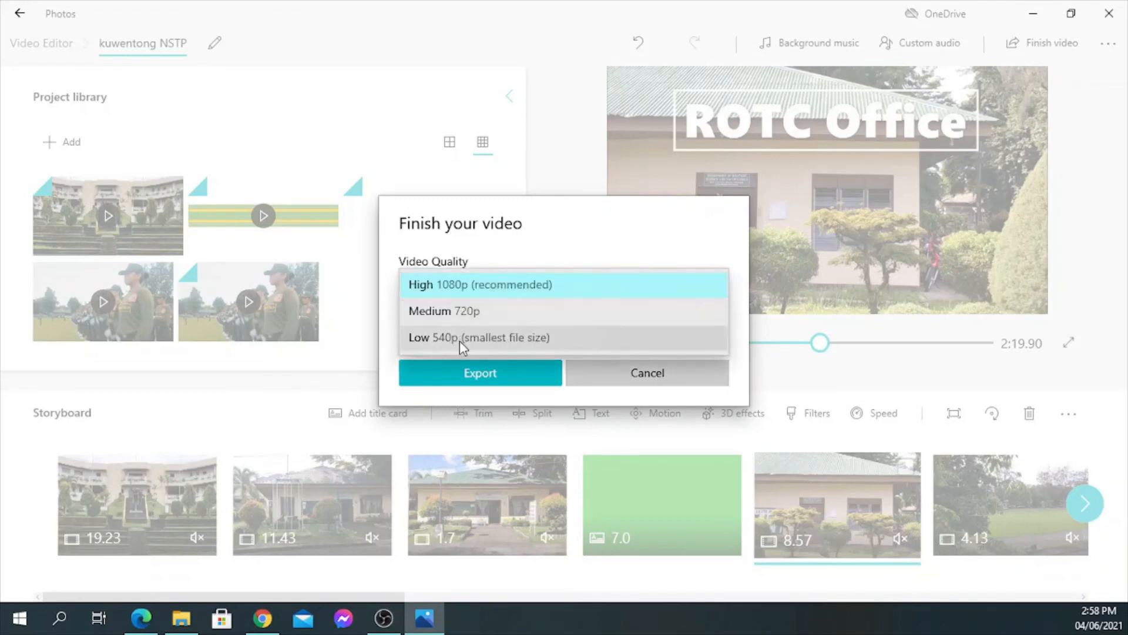
click(583, 282)
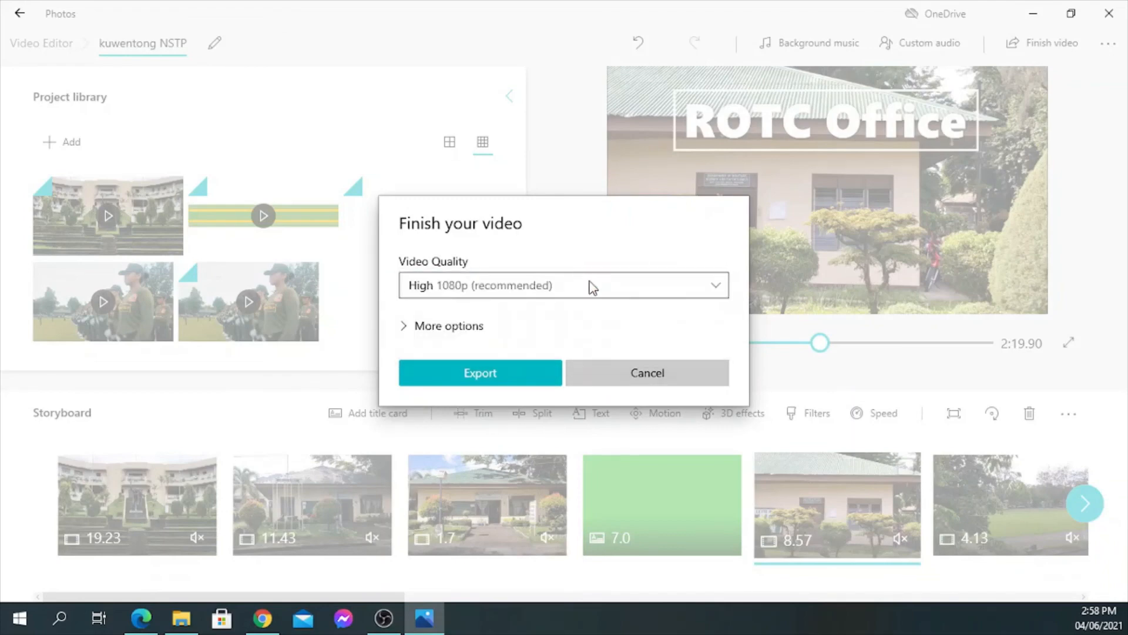
- Export the video to the Desktop as a video file named kuwentong NSTP 2.0
click(481, 377)
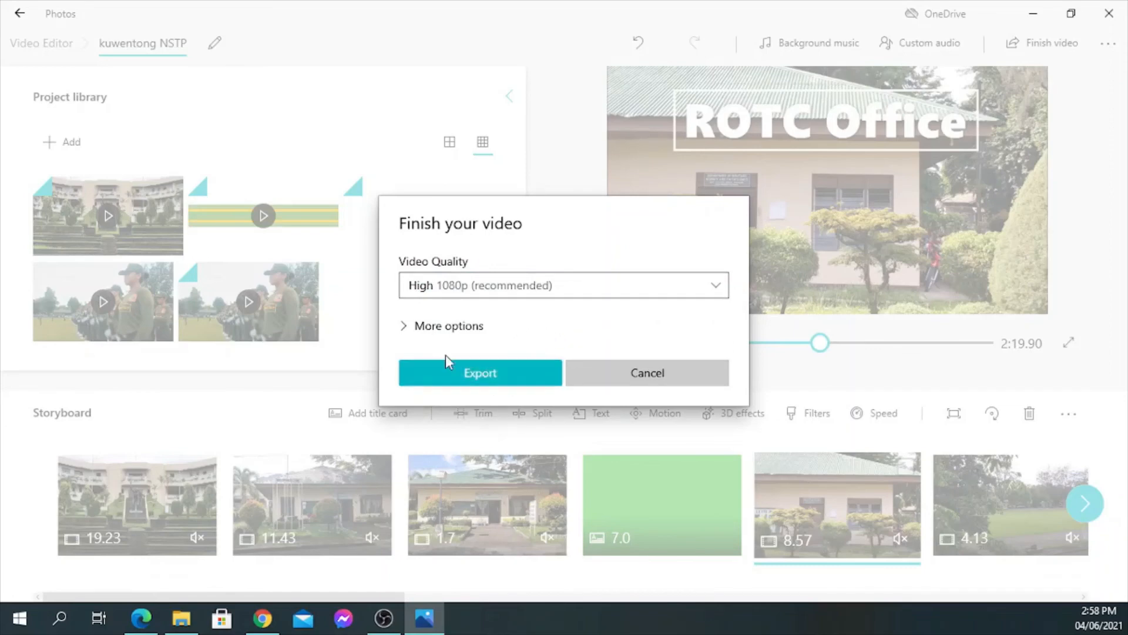
click(480, 375)
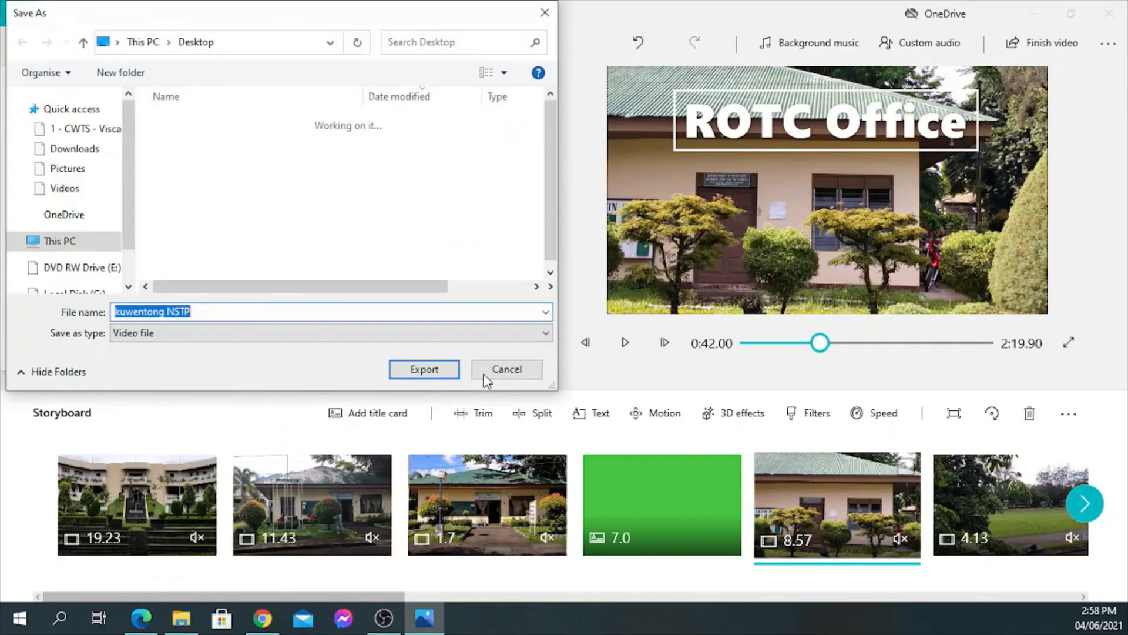
click(227, 313)
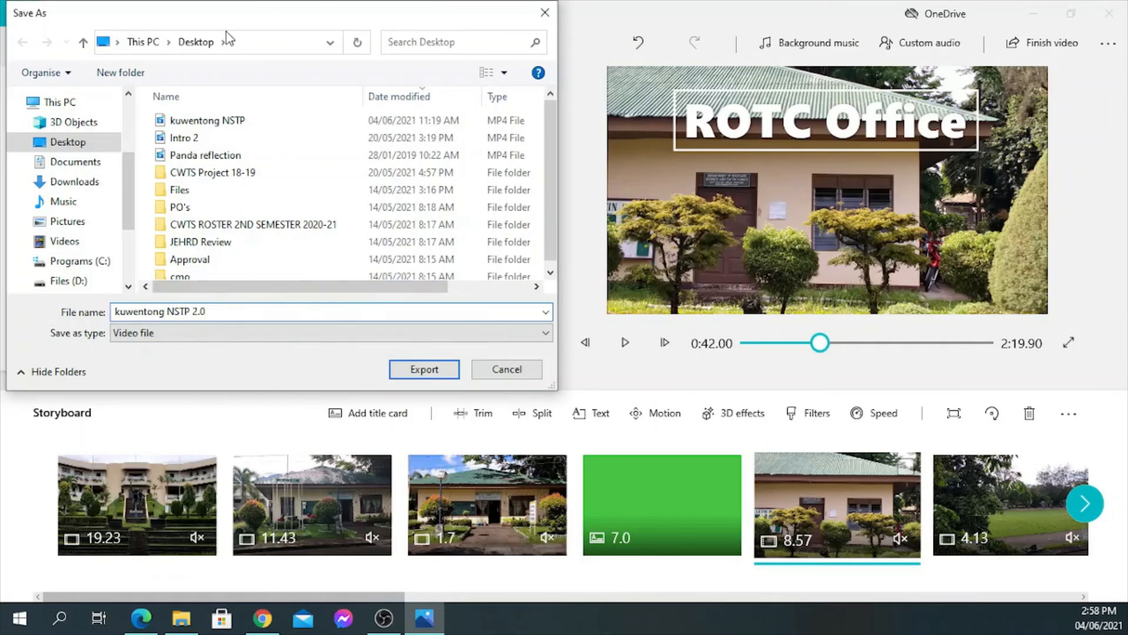
click(433, 375)
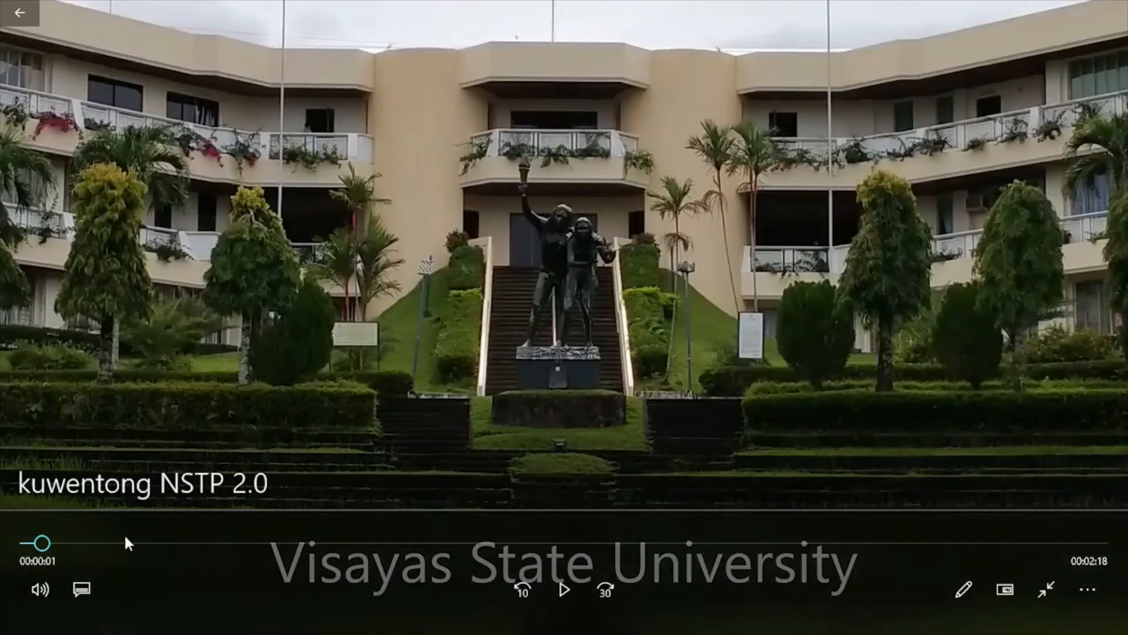
- Play the exported kuwentong NSTP 2.0 video to review the finished result
click(563, 595)
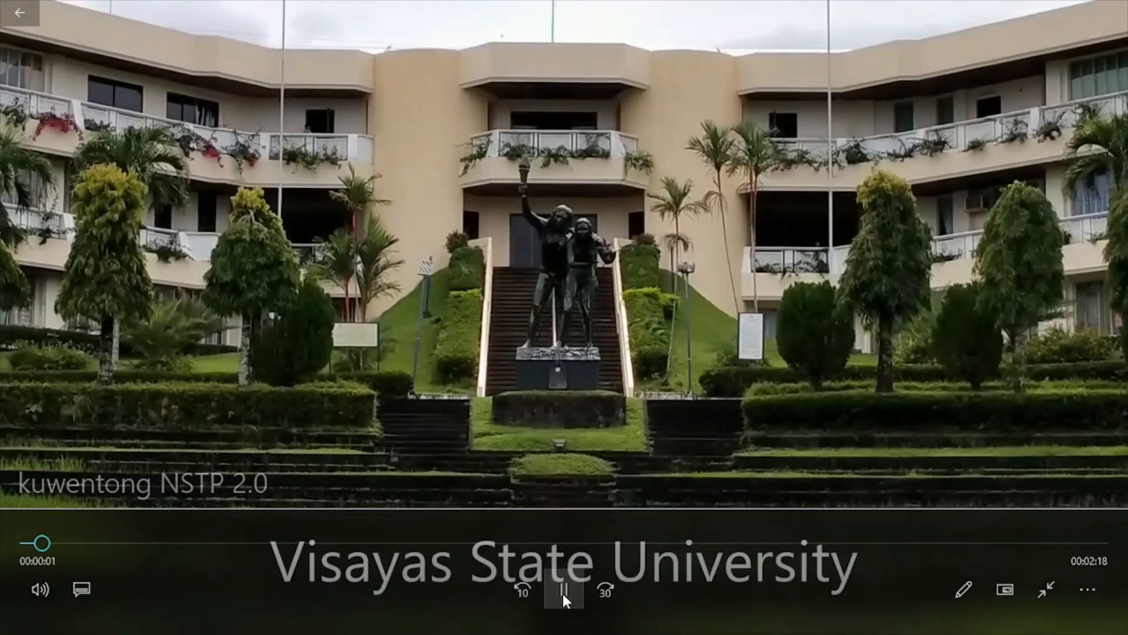